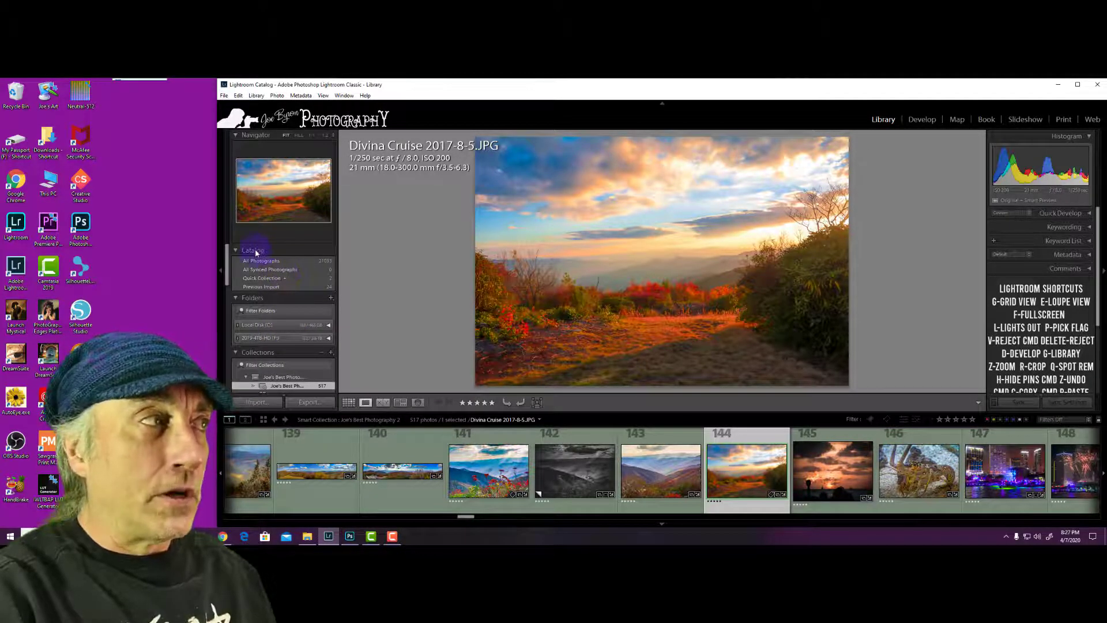
left_click(225, 96)
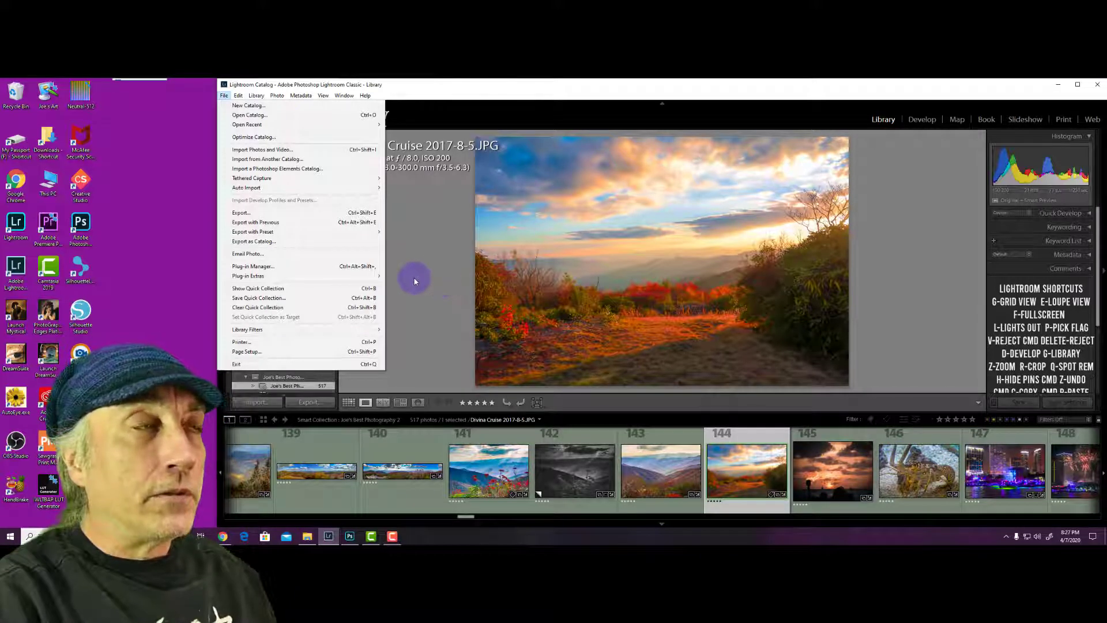
left_click(416, 274)
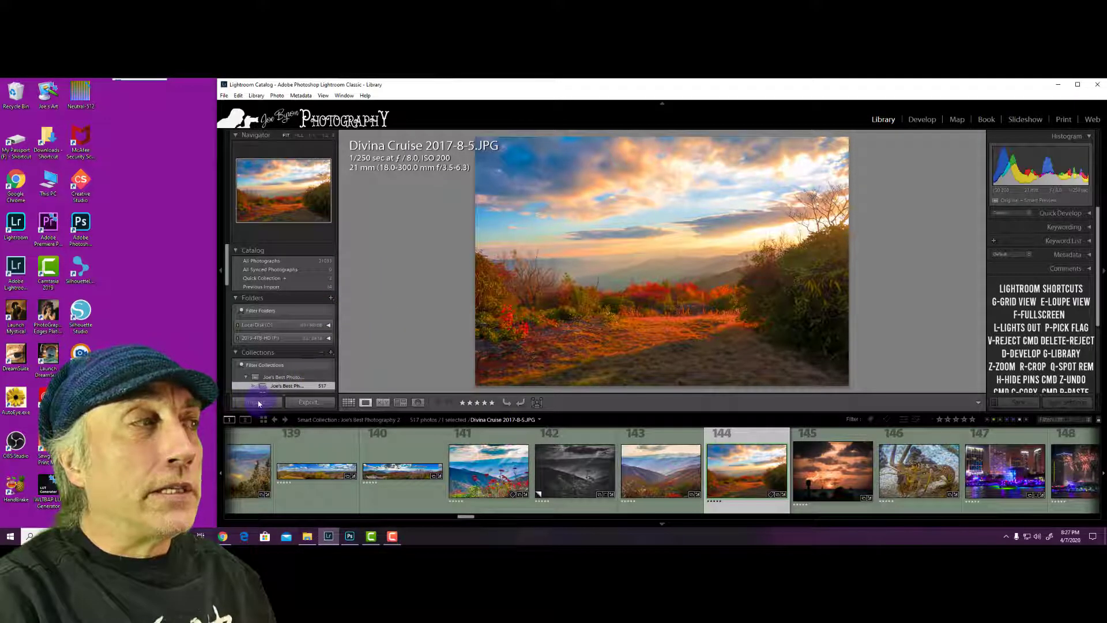
left_click(373, 333)
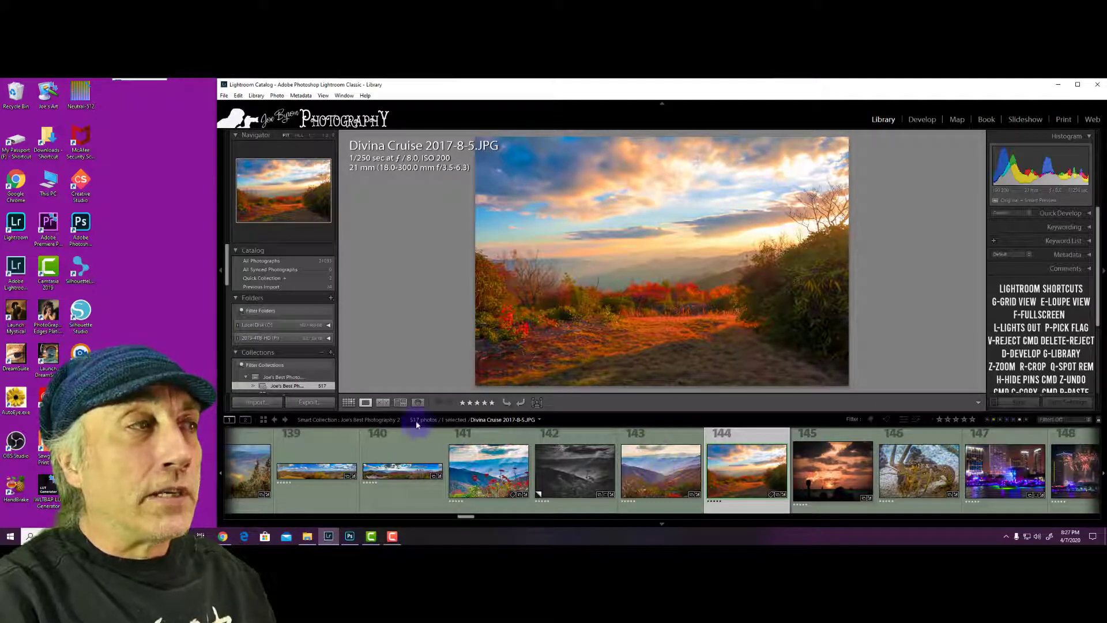
Switch through the Grid and Loupe views, and compare photo 144 with the panorama in photo 140.
left_click(346, 402)
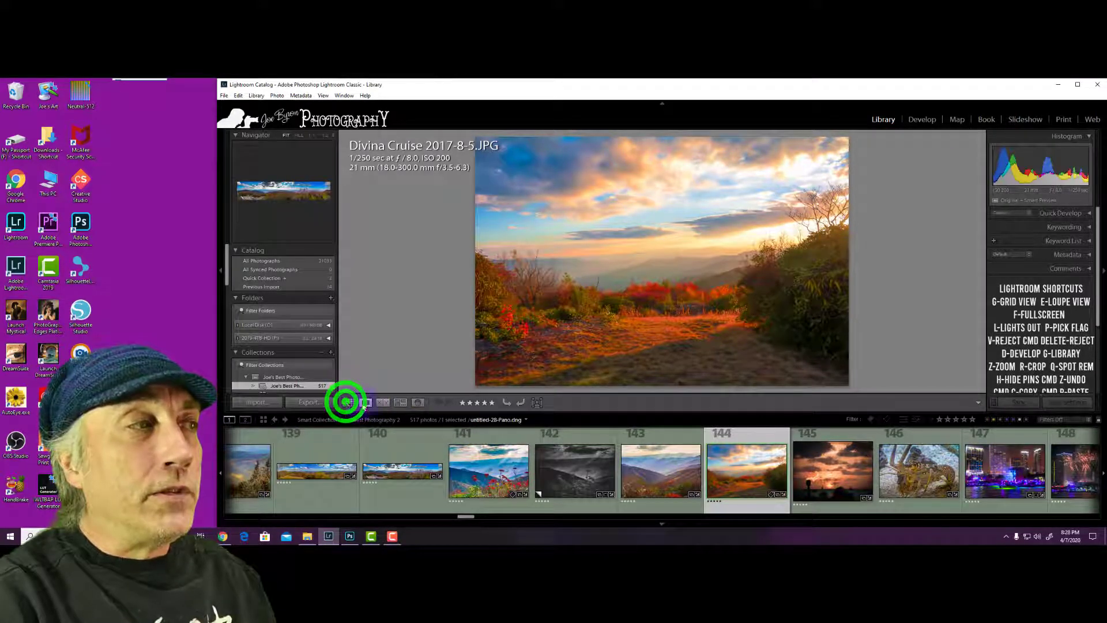
left_click(353, 402)
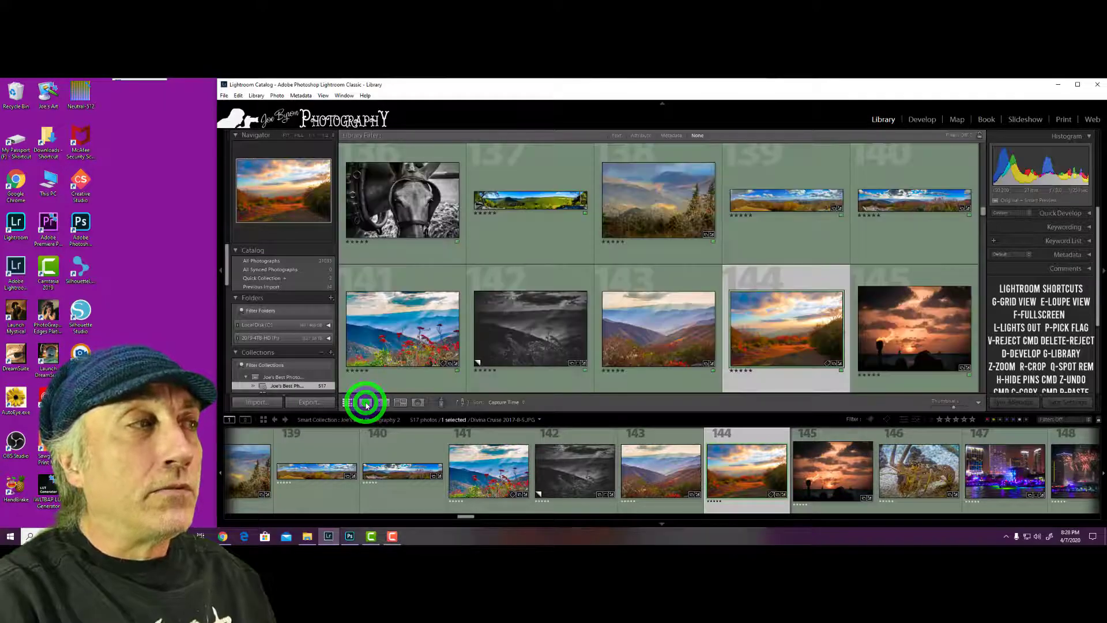
left_click(384, 404)
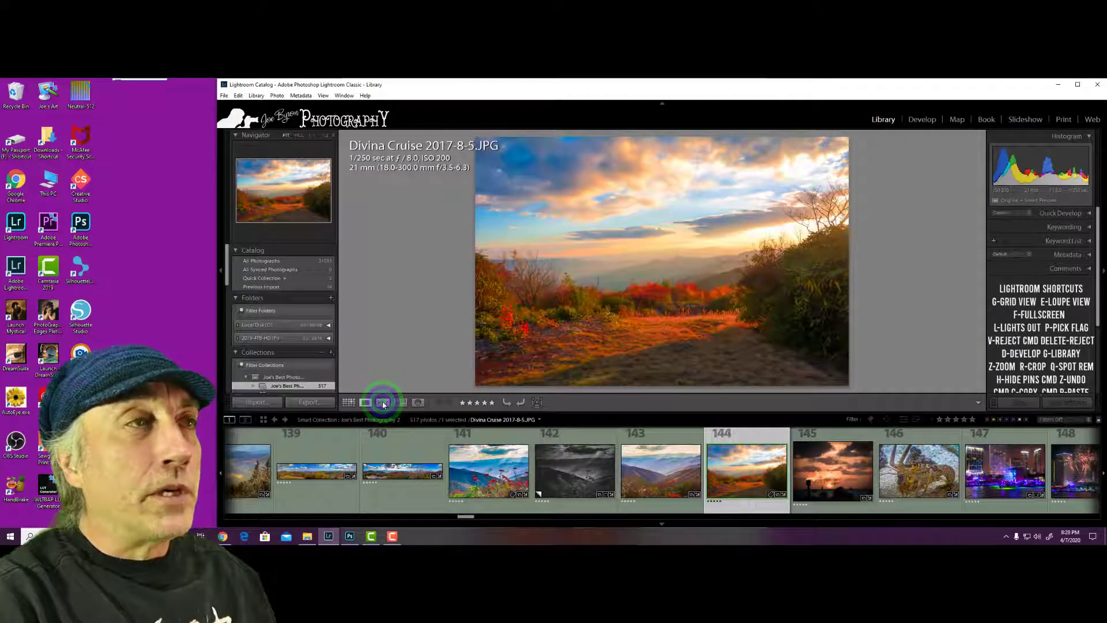
left_click(403, 470, "ctrl")
key("c")
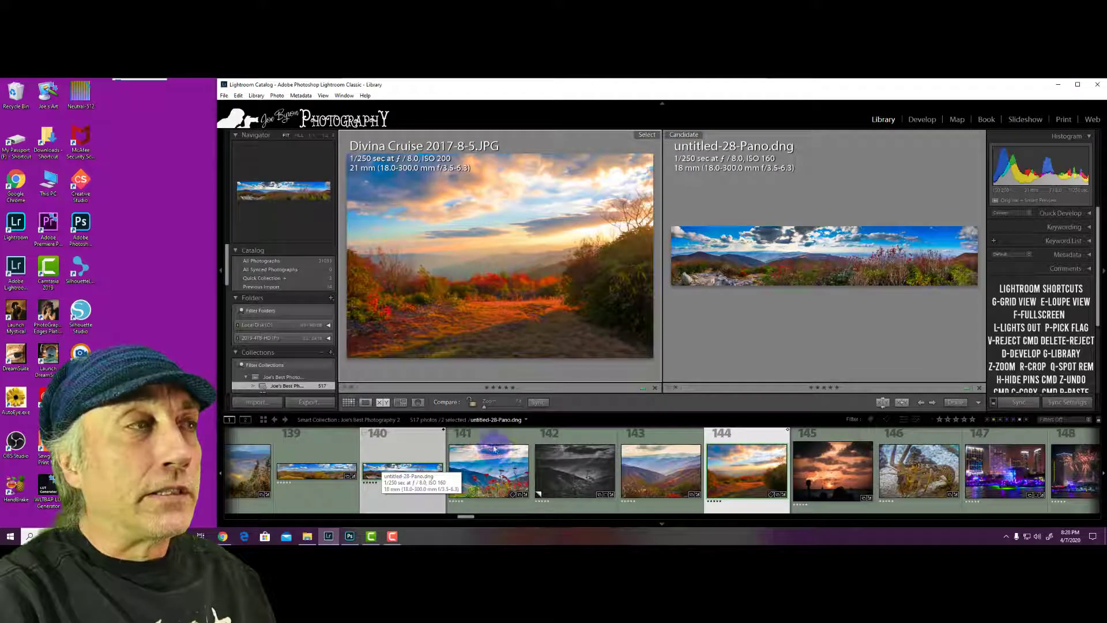
Survey photos 141 through 144 together.
left_click(395, 402)
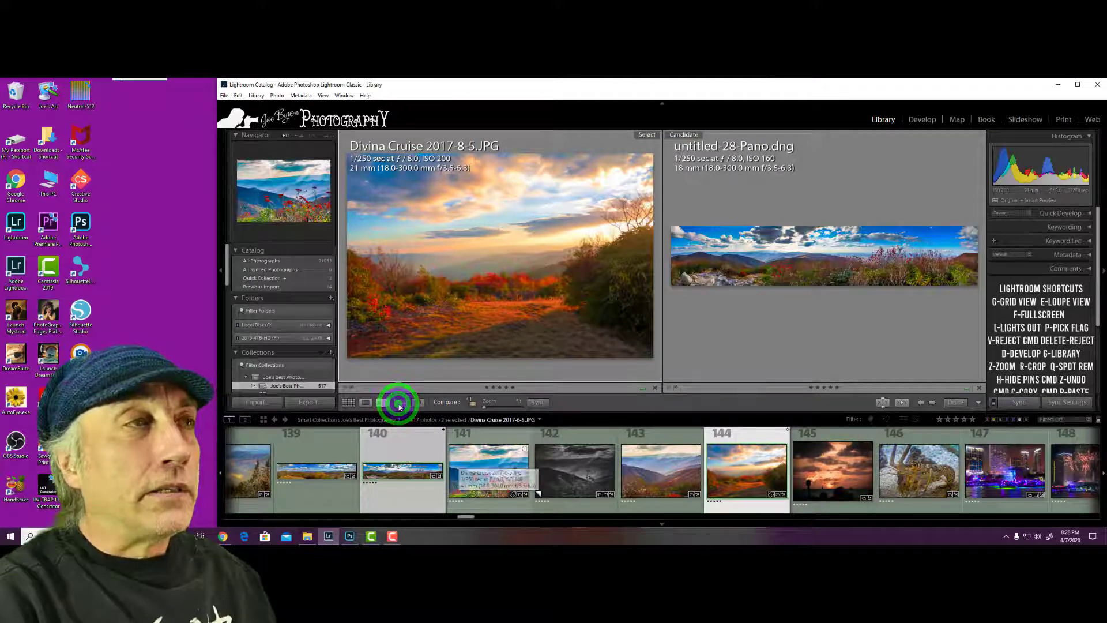
left_click(476, 386)
key("n")
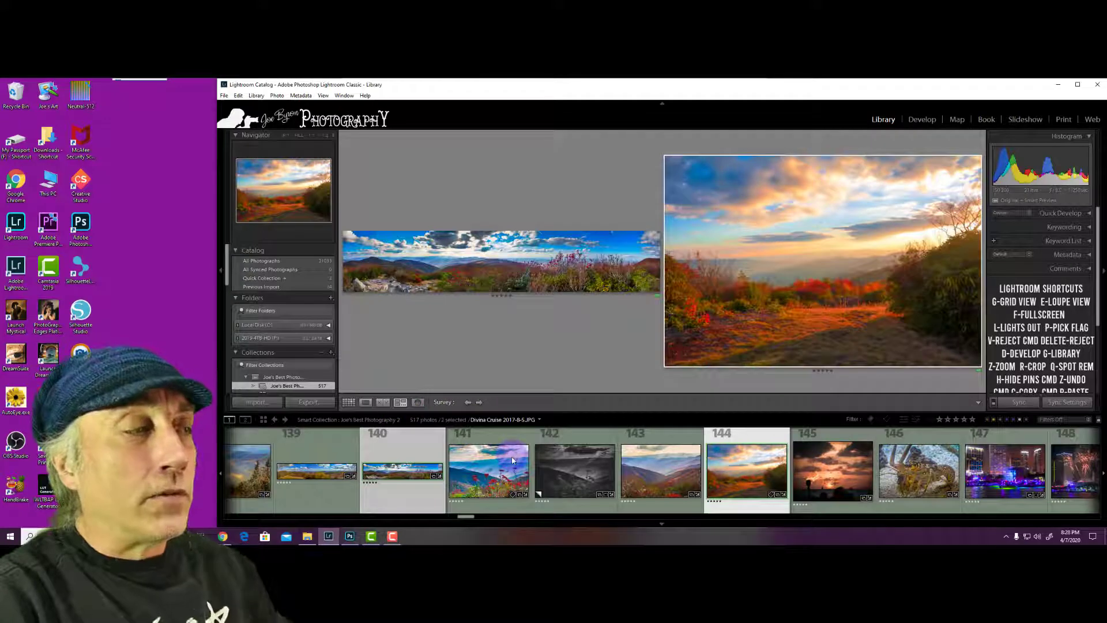
left_click(513, 458)
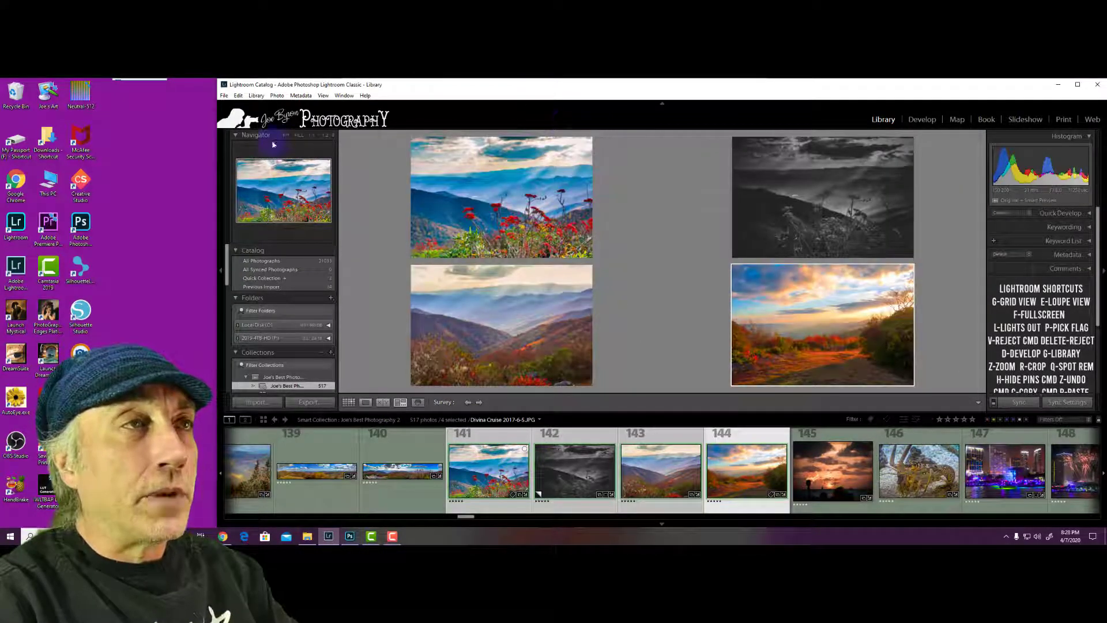
Display the collection's recognised faces in People view and move the filmstrip back to earlier photos.
left_click(417, 402)
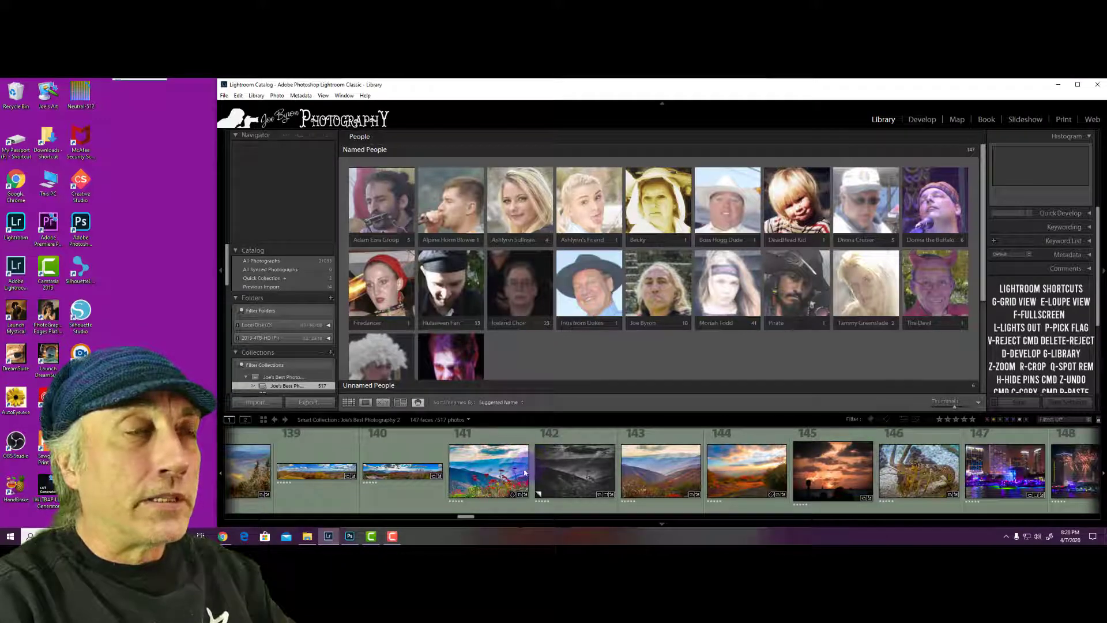
left_click(468, 516)
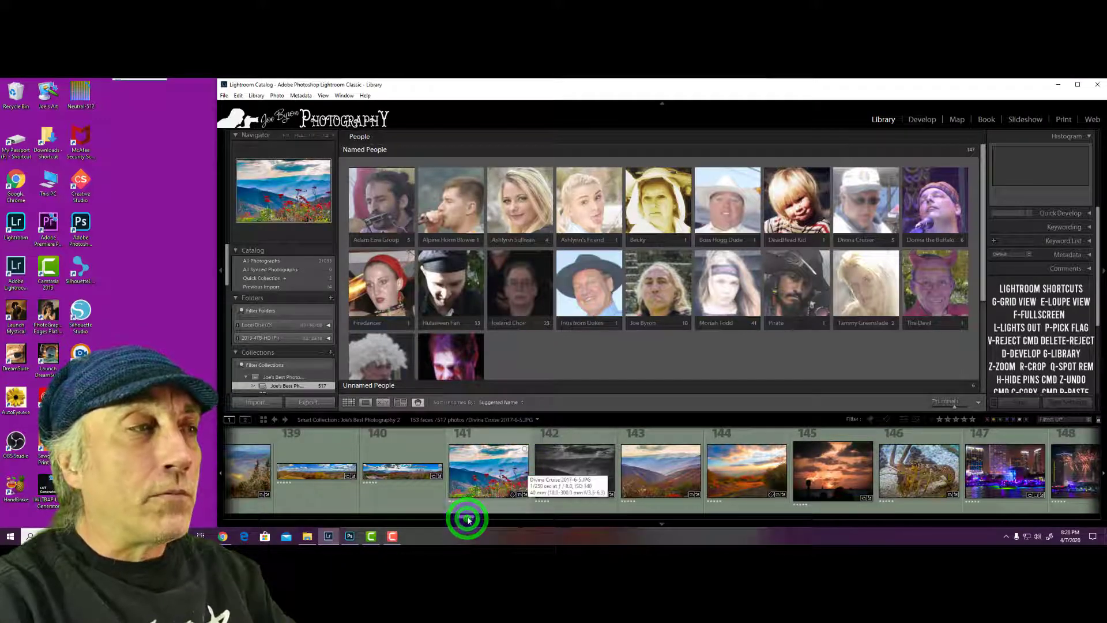
left_click_drag(468, 516, 405, 516)
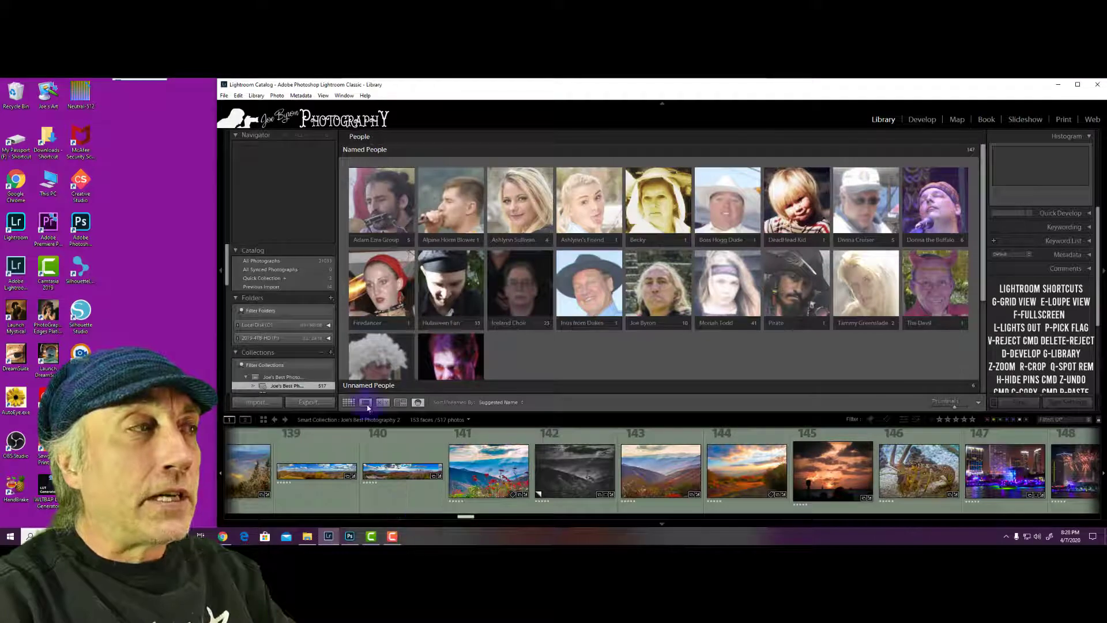
Return to Grid view and browse further down through the collection's photos.
left_click(346, 403)
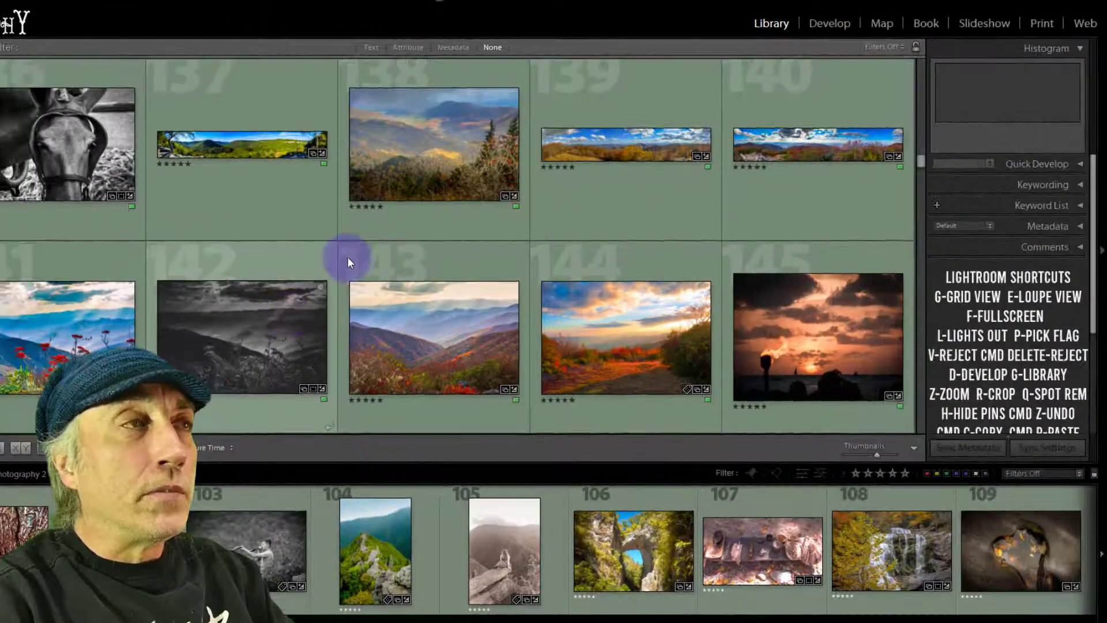
scroll(598, 277, "down", 2)
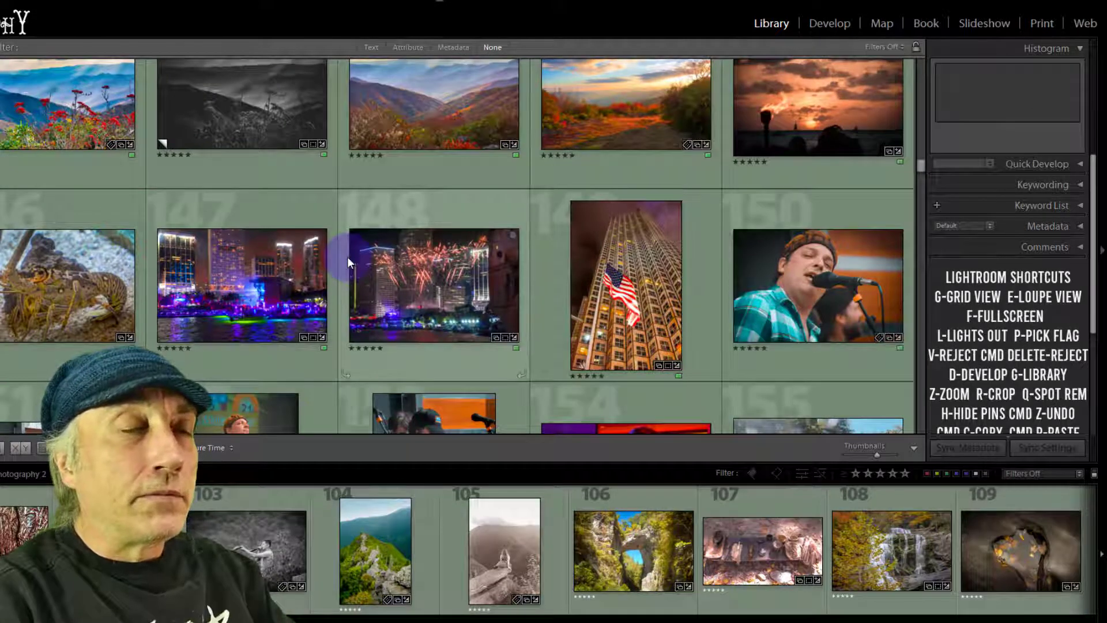
scroll(347, 257, "down", 3)
scroll(347, 257, "down", 2)
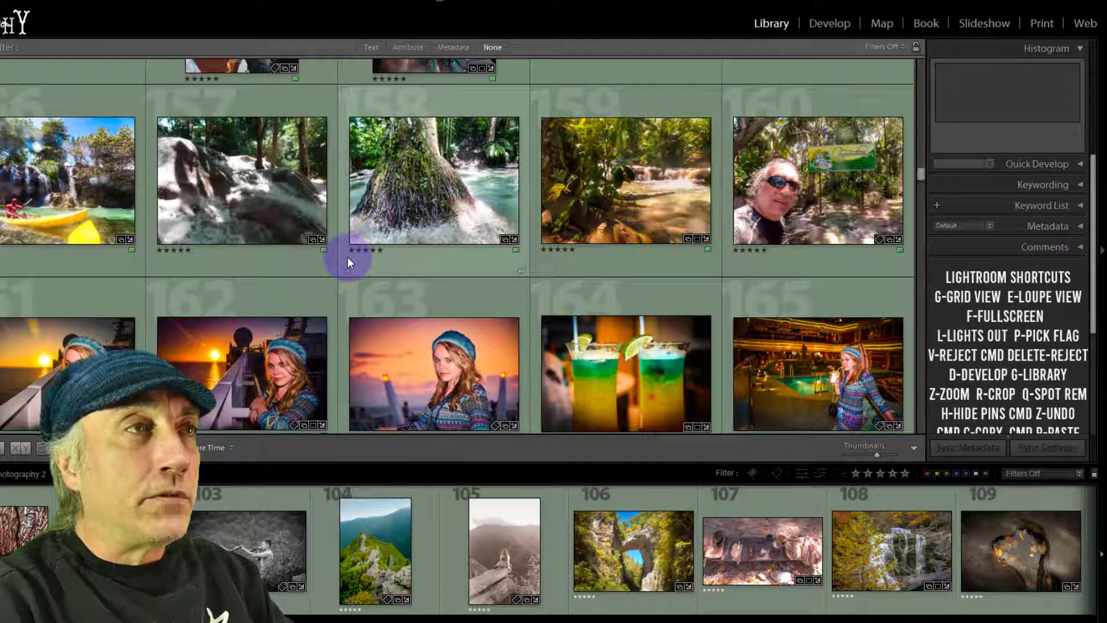
scroll(348, 257, "down", 2)
scroll(823, 404, "down", 2)
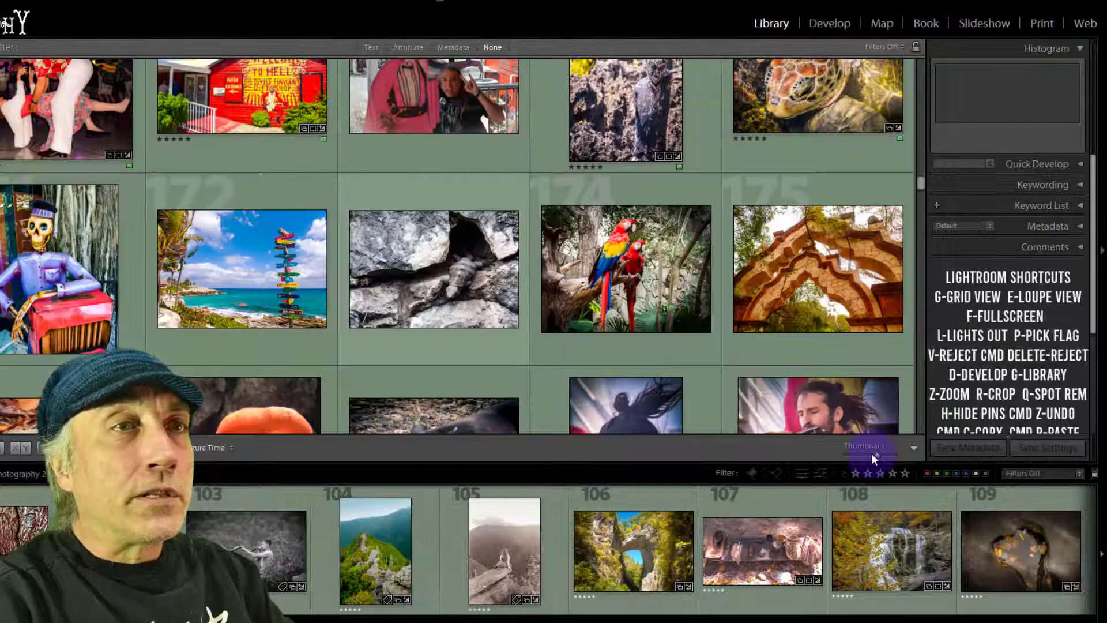
Enlarge the grid thumbnails and browse the following photos at the larger size.
left_click(878, 455)
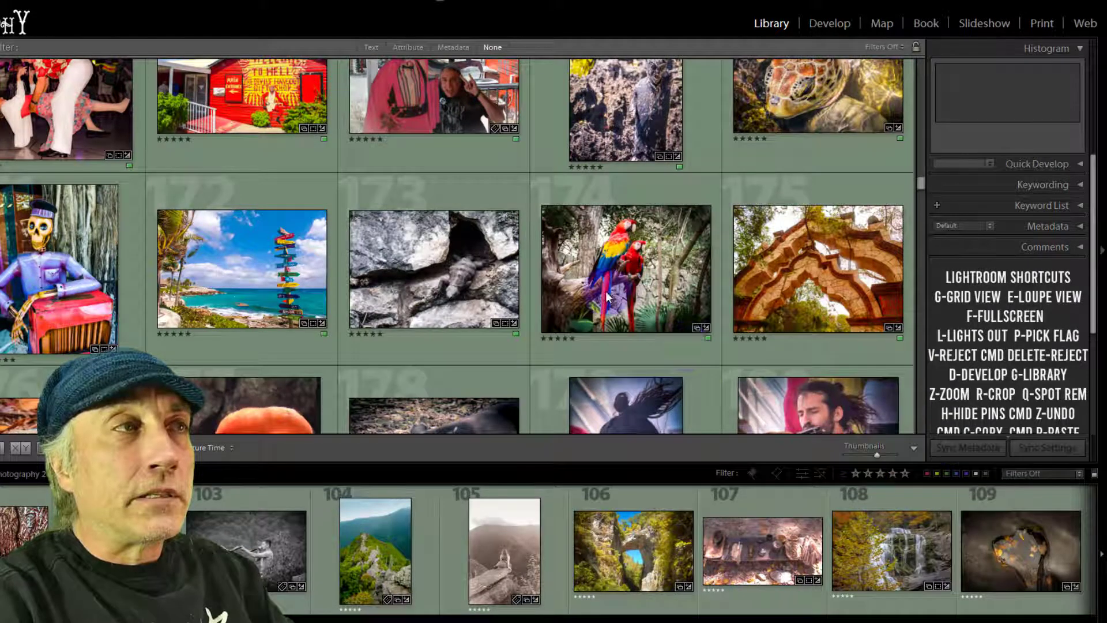
scroll(597, 295, "down", 2)
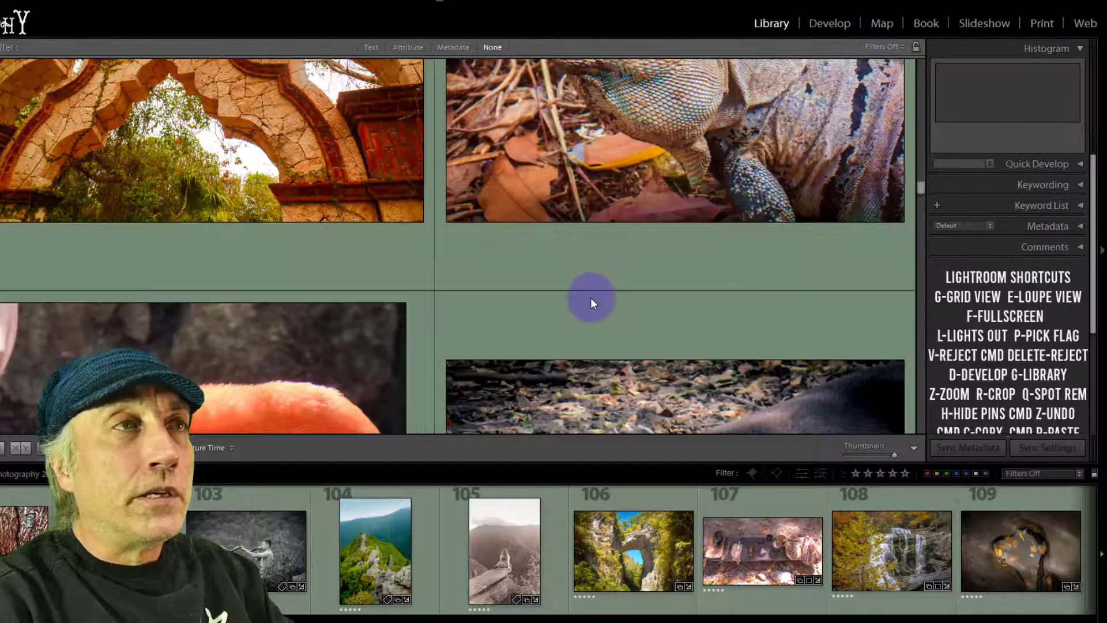
scroll(591, 298, "down", 2)
scroll(590, 297, "down", 2)
Shrink the grid thumbnails to the smallest size and browse to the end of the collection.
left_click(882, 455)
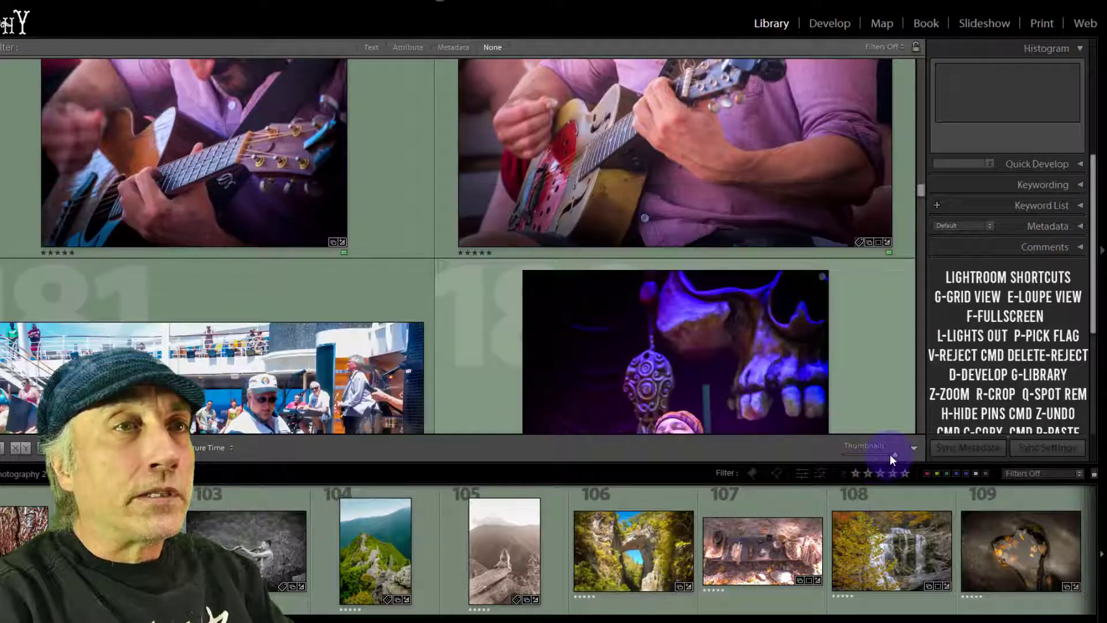
left_click_drag(890, 455, 837, 455)
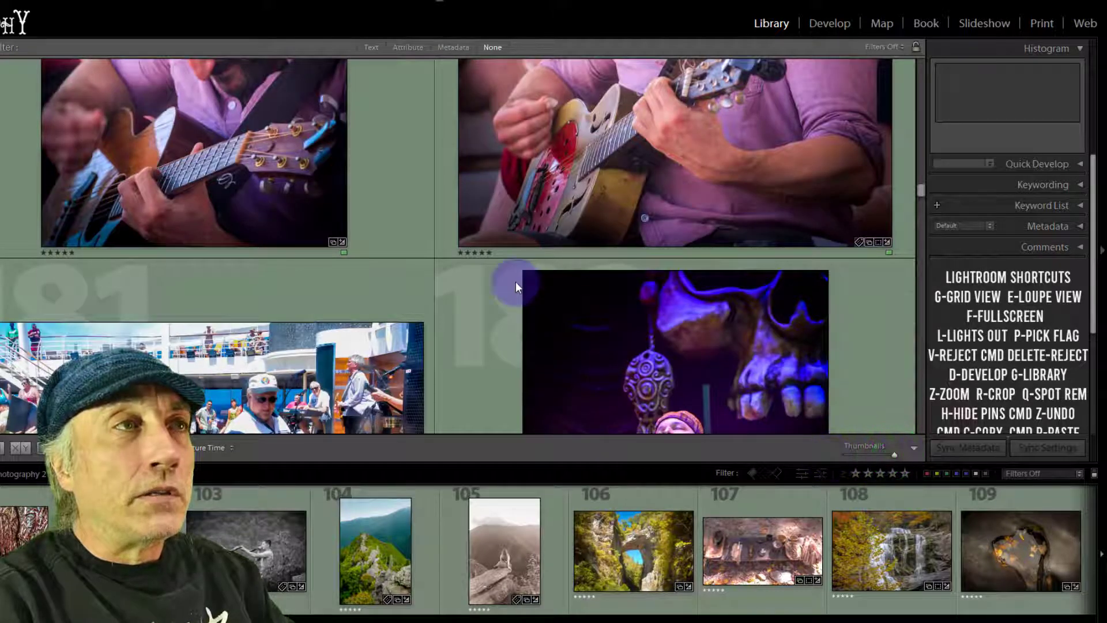
scroll(509, 286, "down", 3)
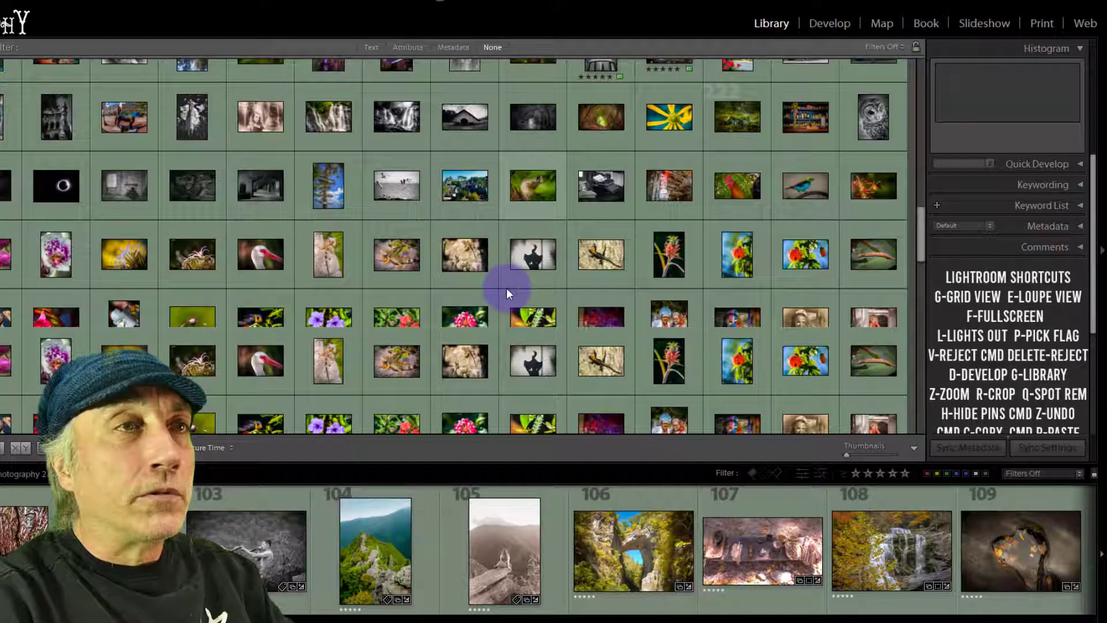
scroll(506, 288, "down", 3)
scroll(505, 288, "down", 3)
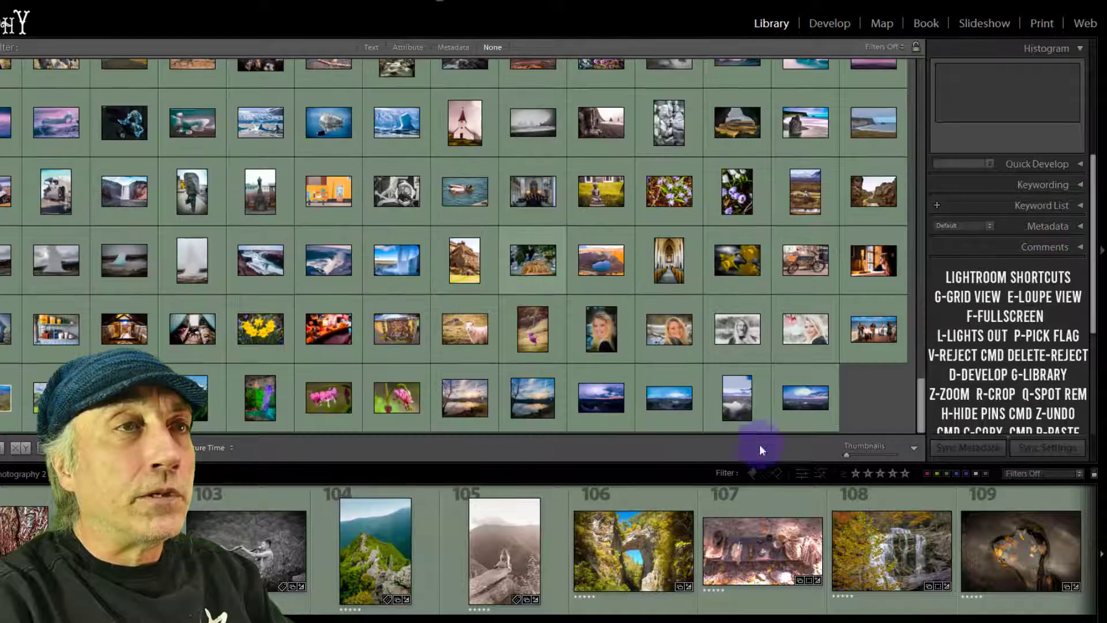
scroll(634, 369, "down", 3)
Set the grid thumbnails back to a medium size of five per row and browse the Iceland photos.
left_click(845, 455)
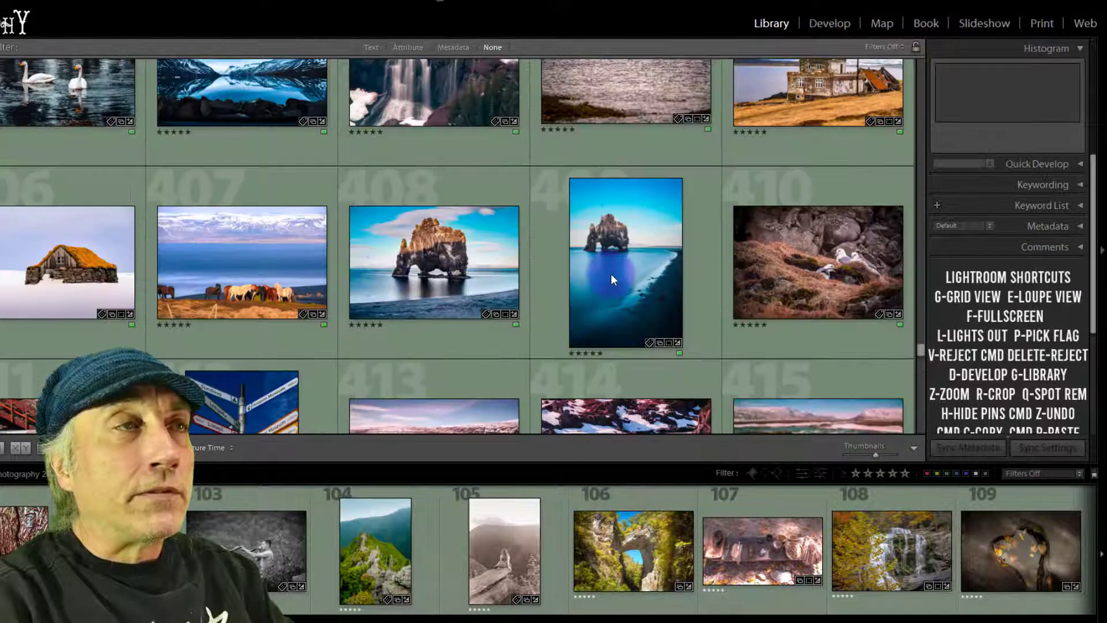
scroll(601, 277, "down", 3)
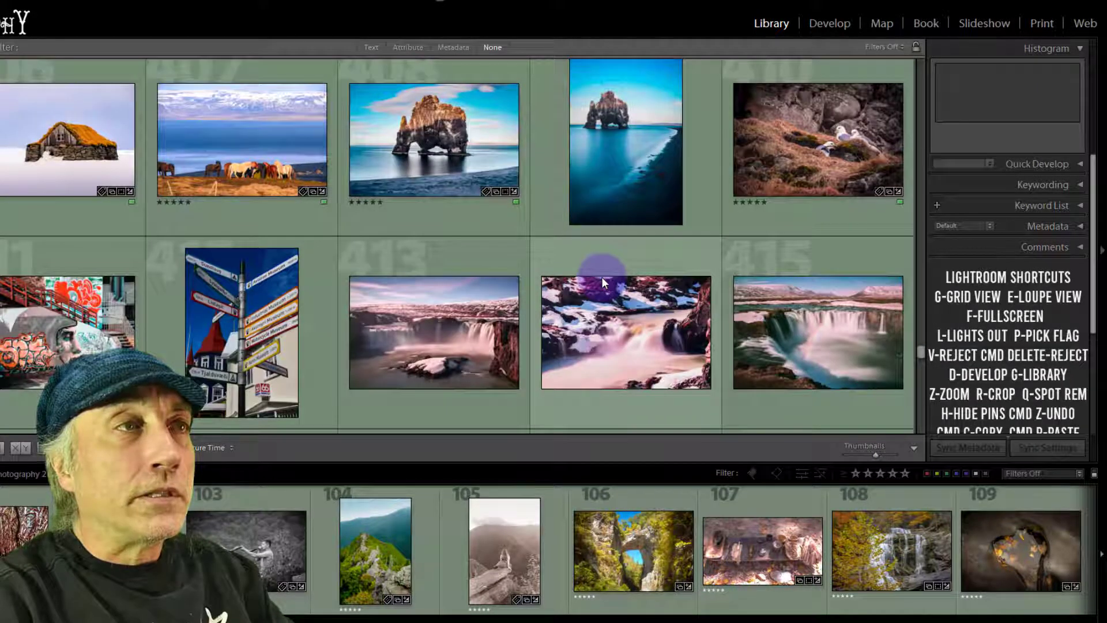
scroll(601, 277, "down", 3)
scroll(601, 278, "down", 3)
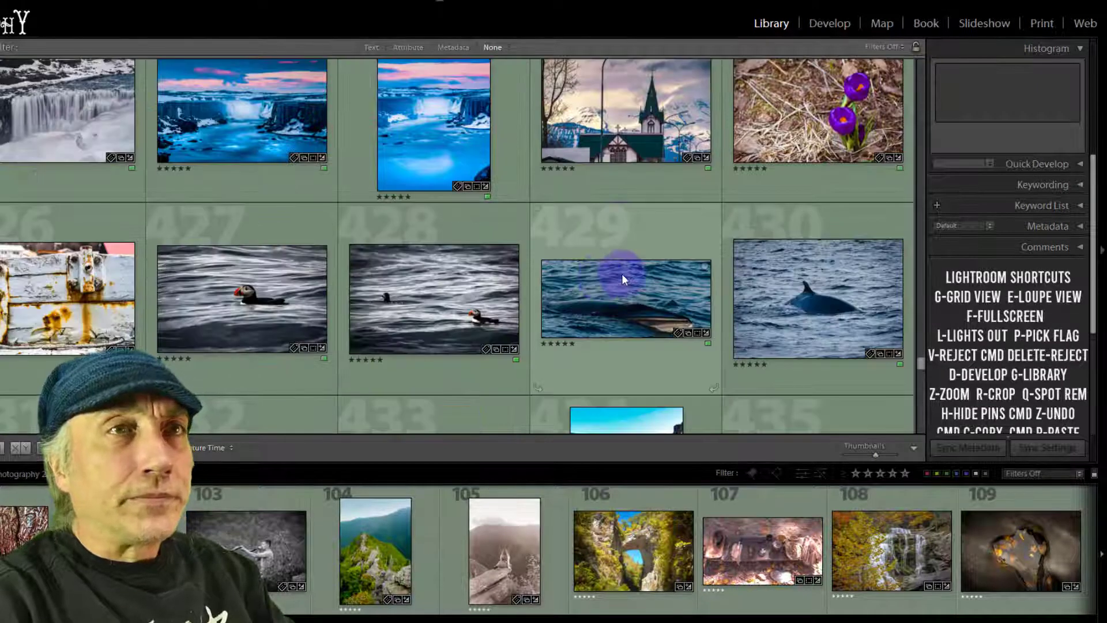
scroll(622, 273, "down", 9)
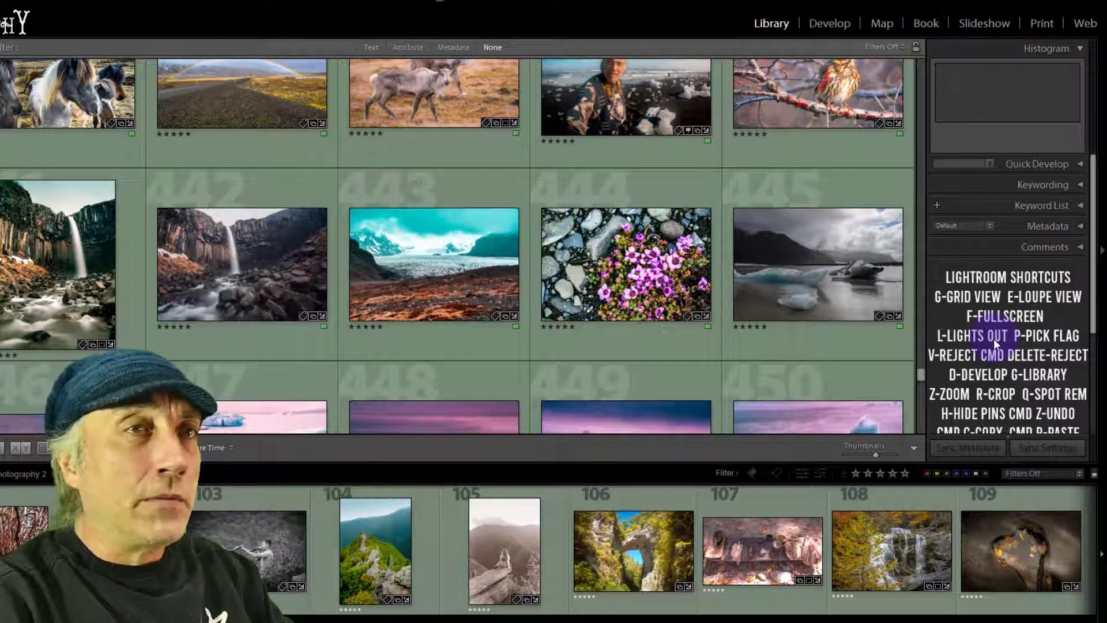
Read through the Lightroom shortcuts list to its end and return to its beginning.
scroll(995, 338, "down", 5)
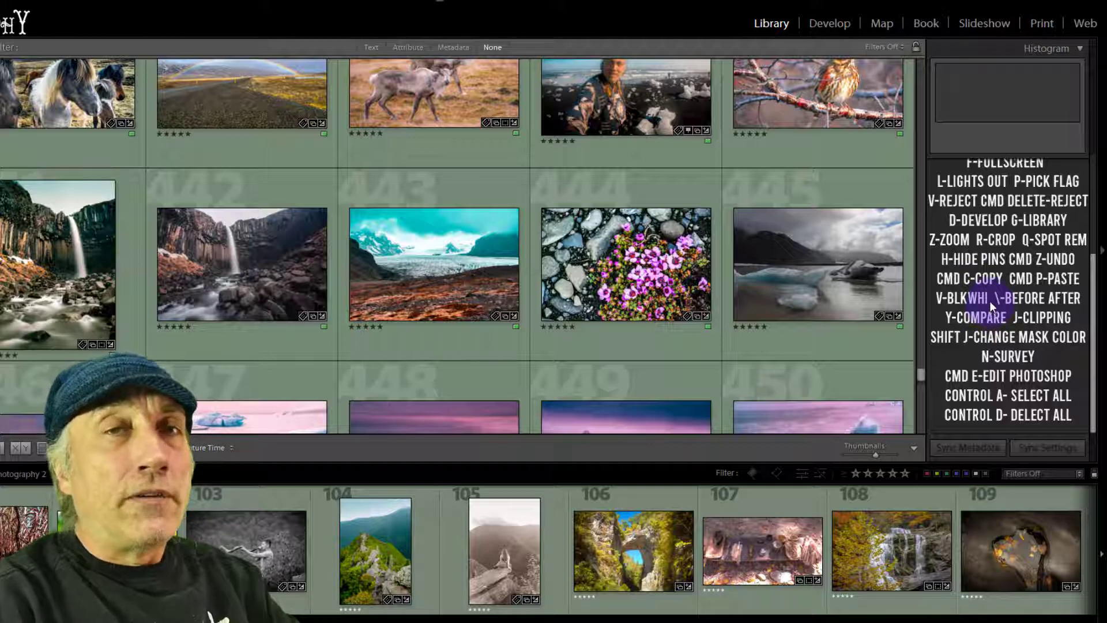
scroll(990, 300, "up", 2)
scroll(991, 301, "up", 2)
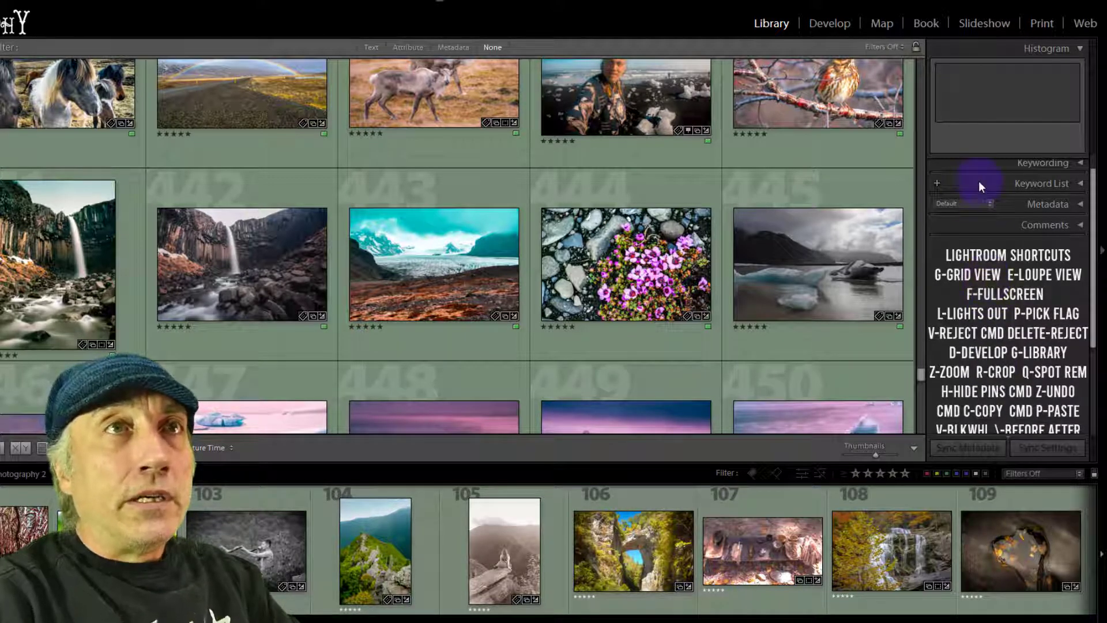
scroll(978, 181, "up", 1)
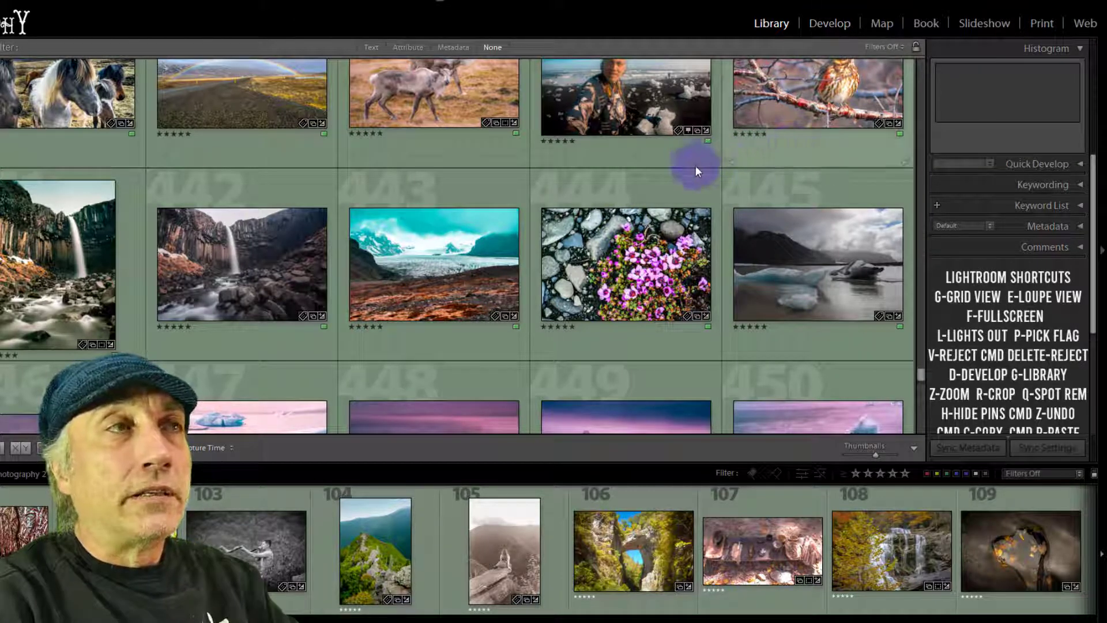
Open the glacier photo numbered 443 in the Develop module.
left_click(447, 263)
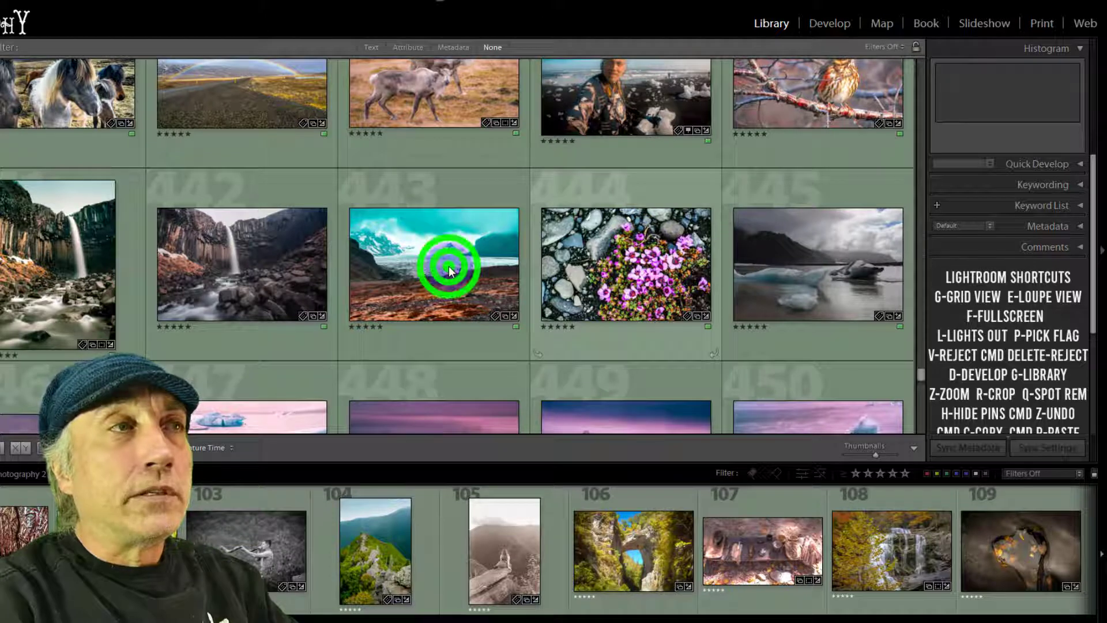
left_click(820, 25)
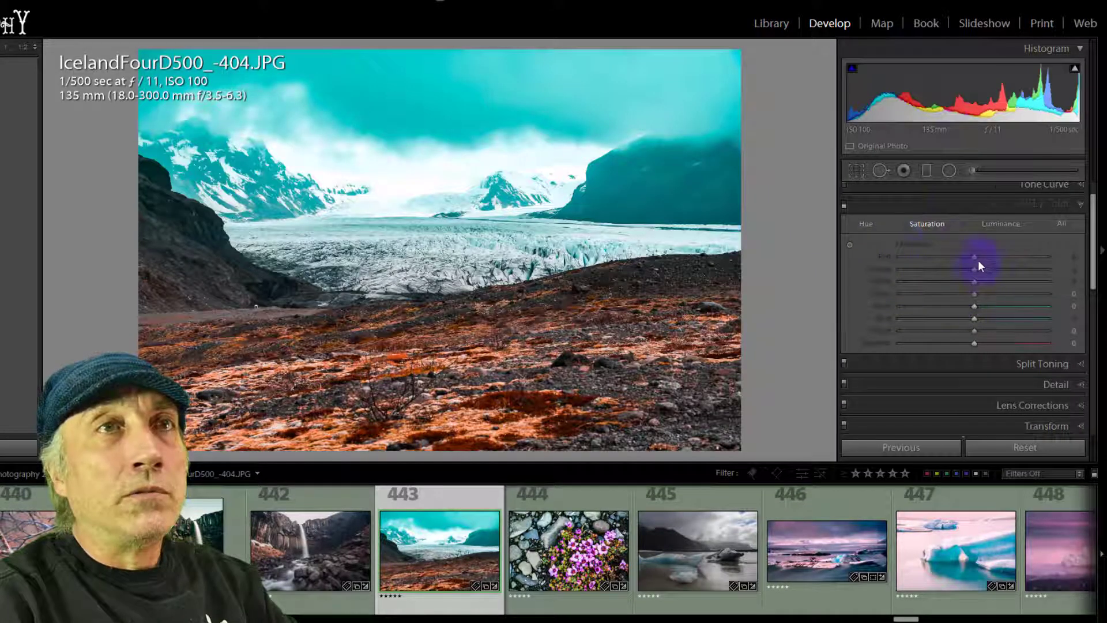
Bring the Basic adjustments of the glacier photo into view and examine its Exposure setting.
left_click_drag(1093, 239, 1094, 221)
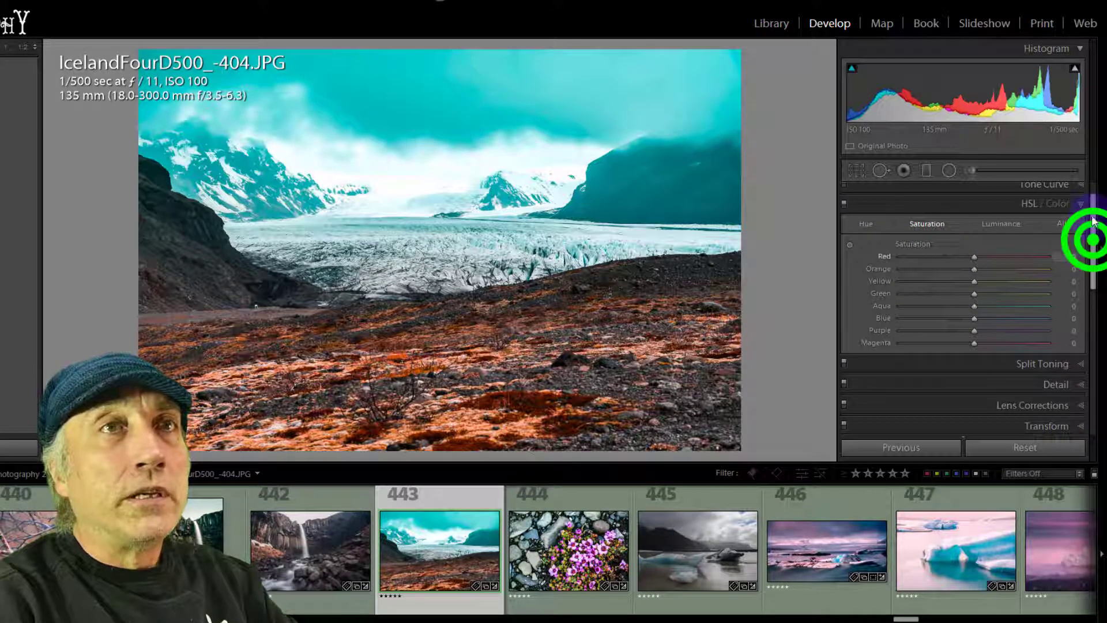
left_click(1039, 196)
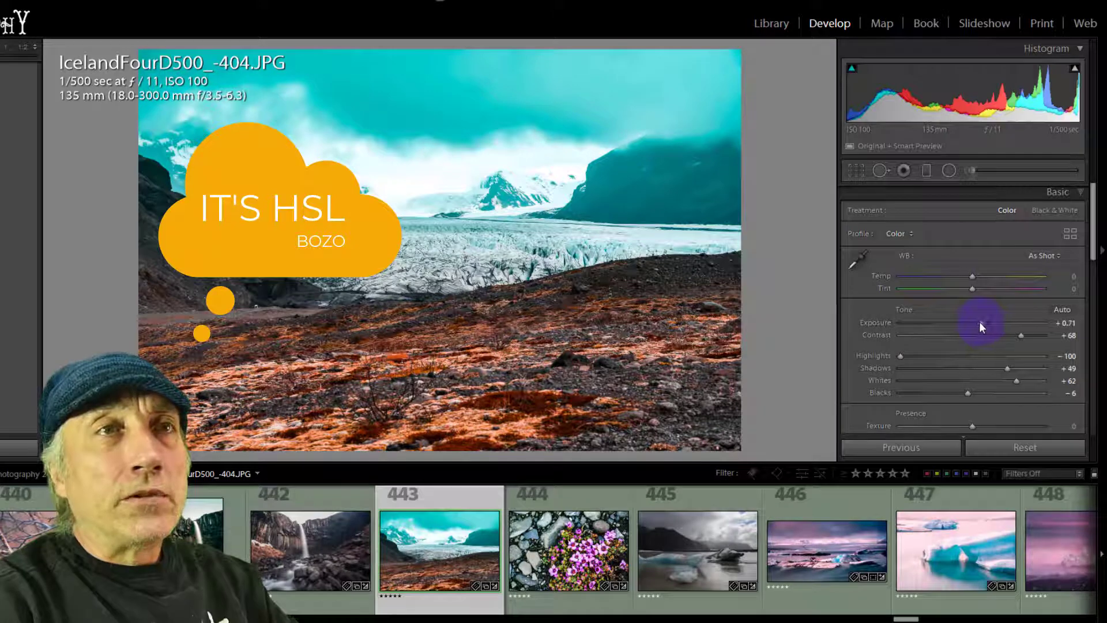
left_click(983, 322)
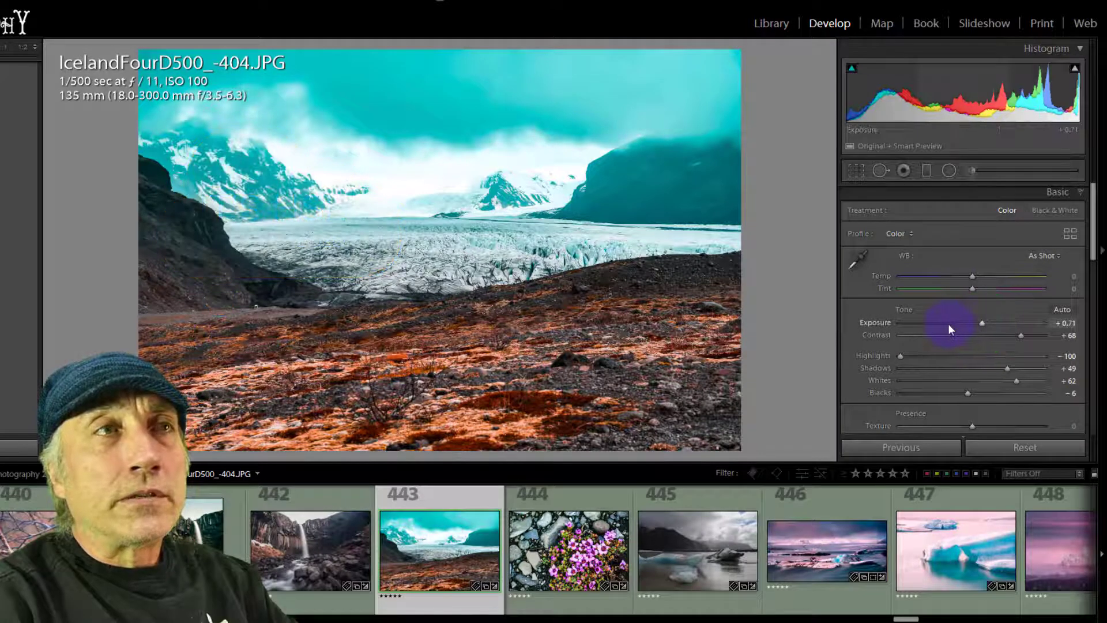
Try different Exposure amounts on the glacier photo and set the Exposure to +0.07.
mouse_move(970, 321)
left_mouse_down()
mouse_move(1005, 321)
mouse_move(974, 321)
left_mouse_up()
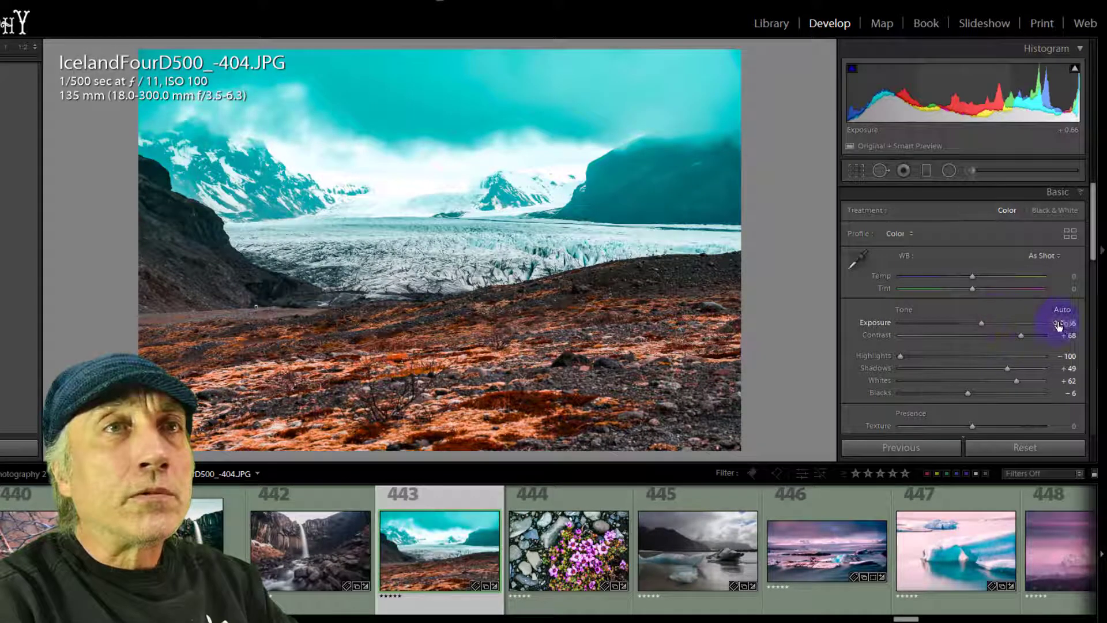
left_click_drag(1059, 324, 1070, 323)
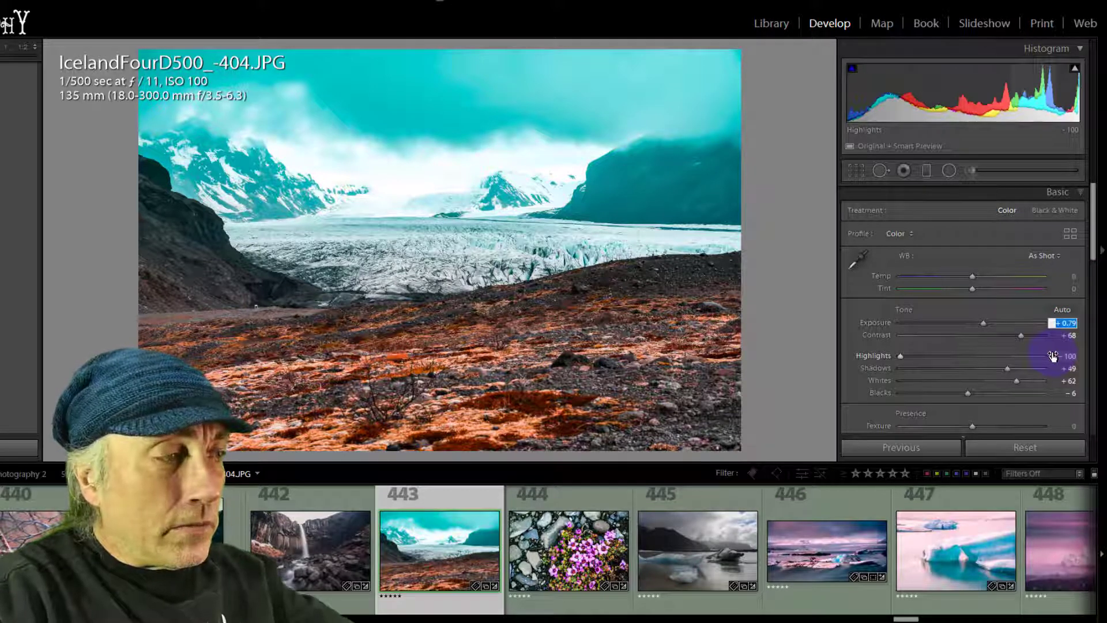
type("07")
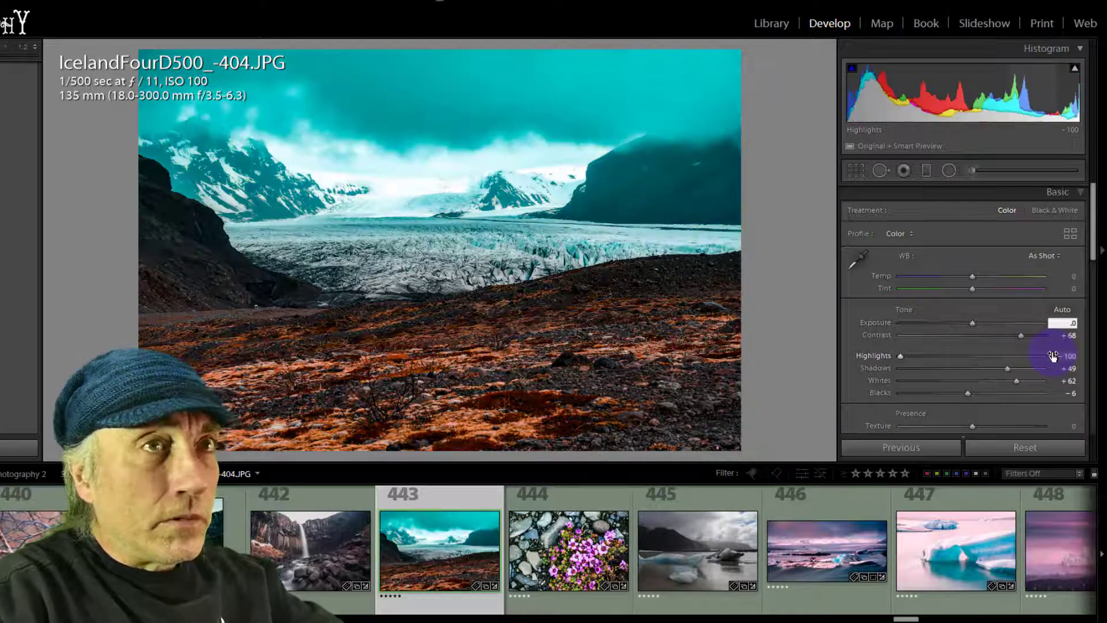
left_click(1006, 316)
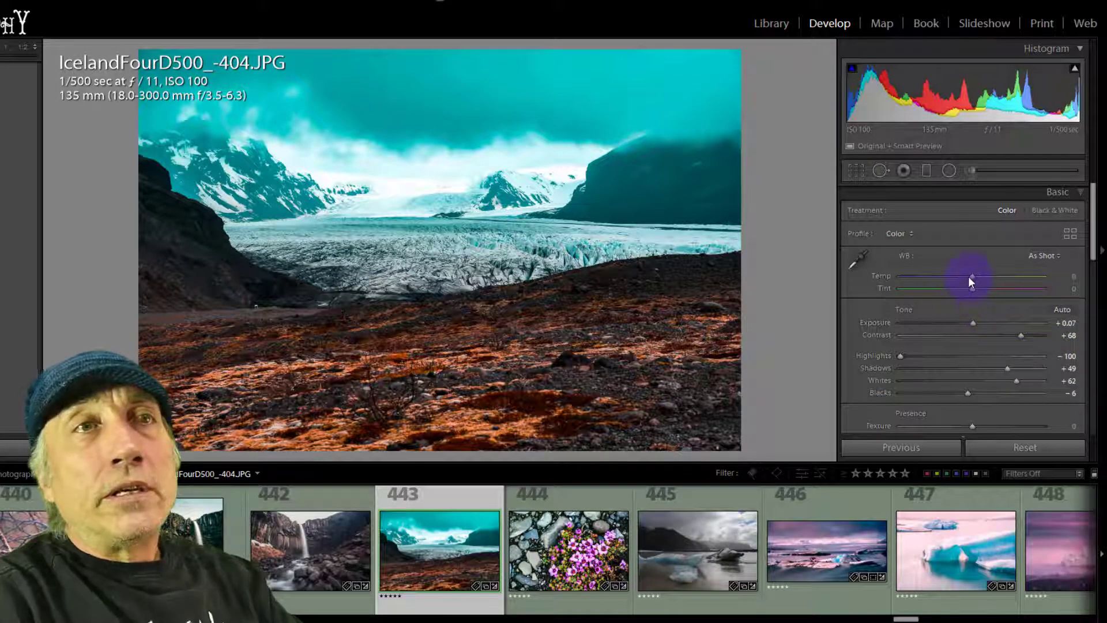
Try cooler white balance Temp settings on the glacier photo and reset Temp to 0.
left_click_drag(973, 276, 956, 292)
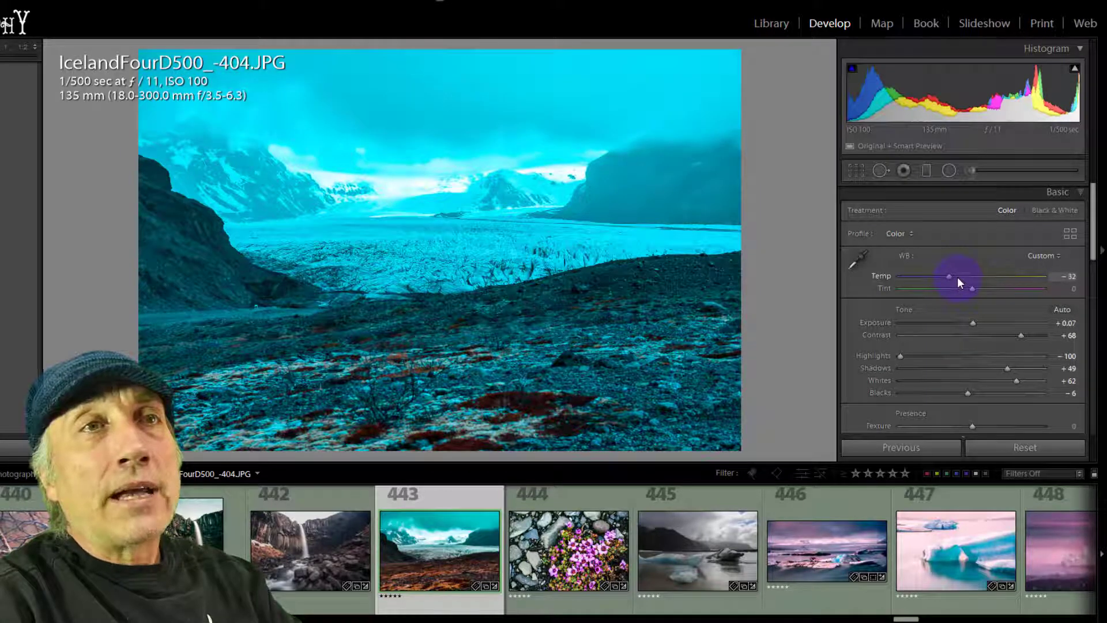
left_click(958, 277)
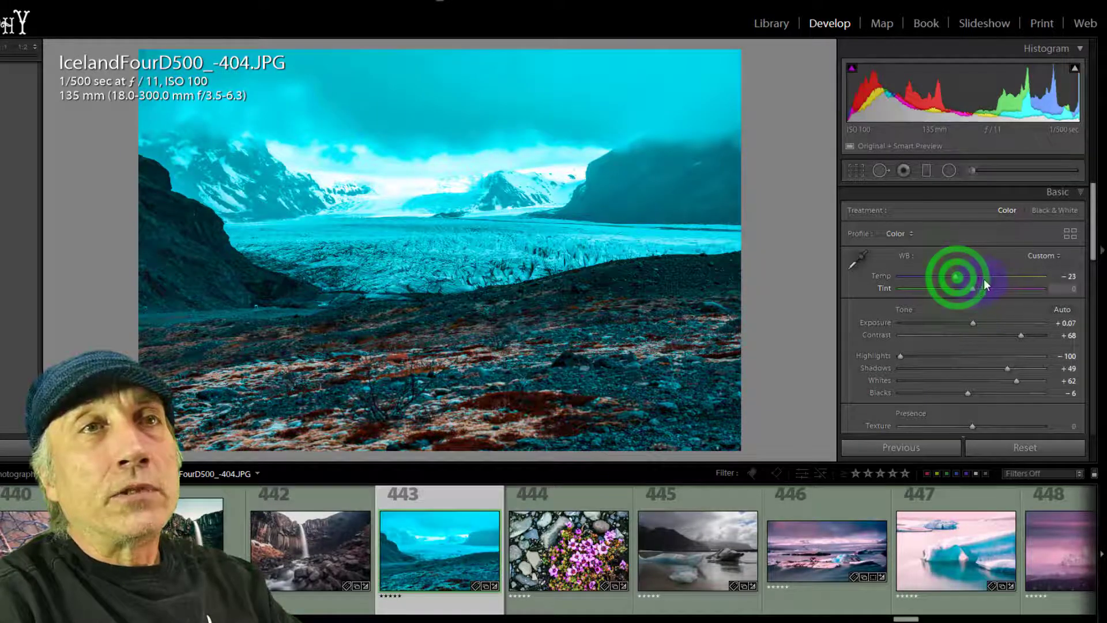
left_click(947, 276)
double_click(947, 277)
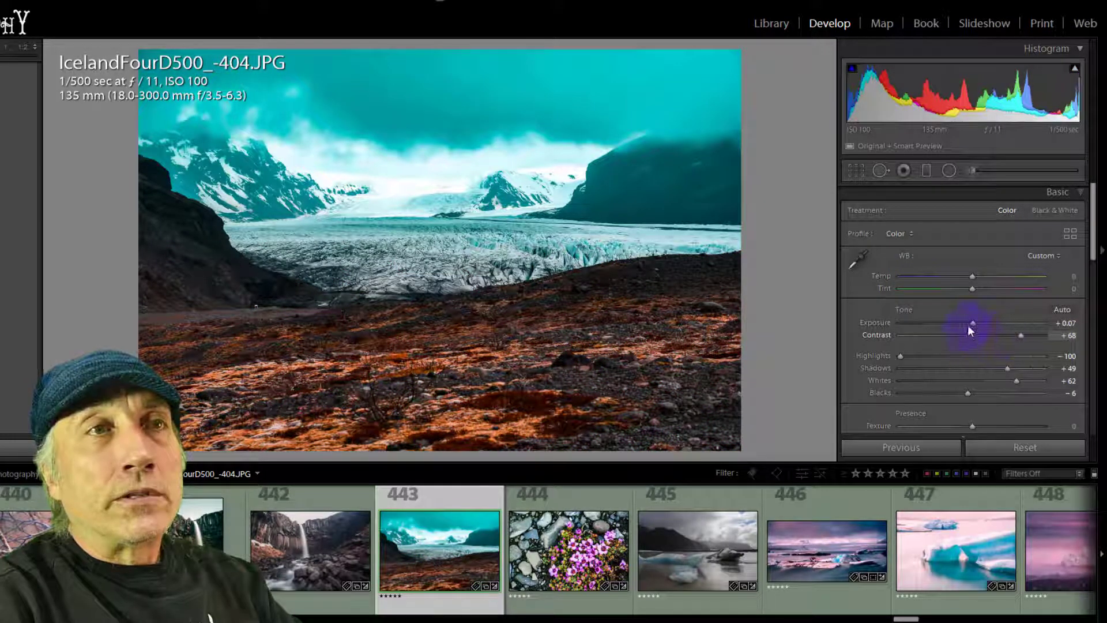
Try raising the photo's Highlights to +38 and undo the change.
scroll(897, 296, "down", 1)
left_click(899, 297)
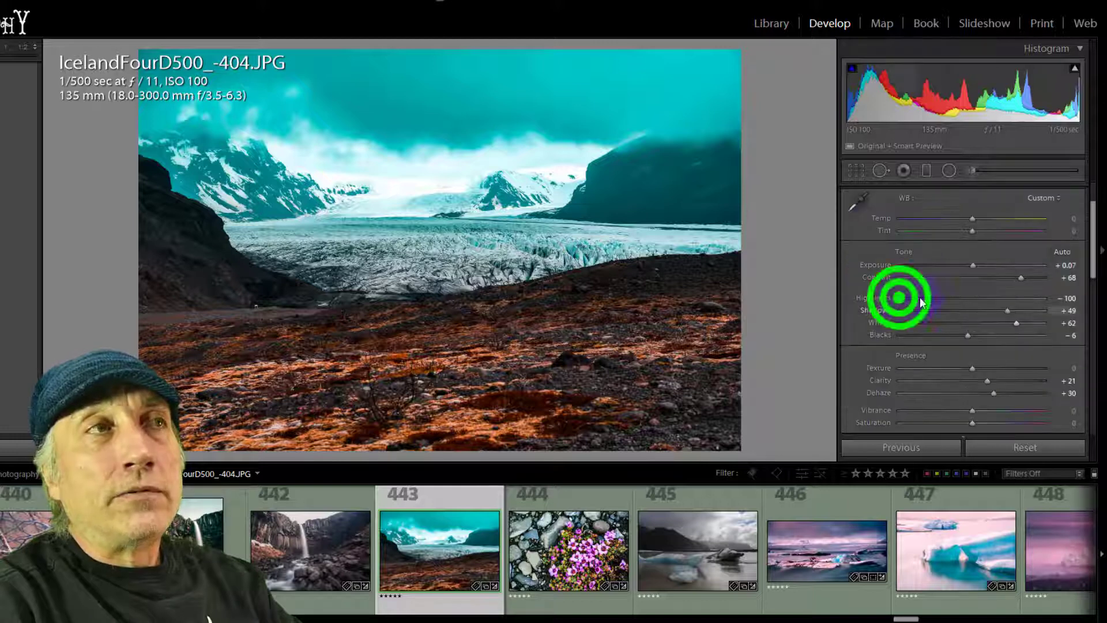
left_click_drag(946, 297, 1008, 297)
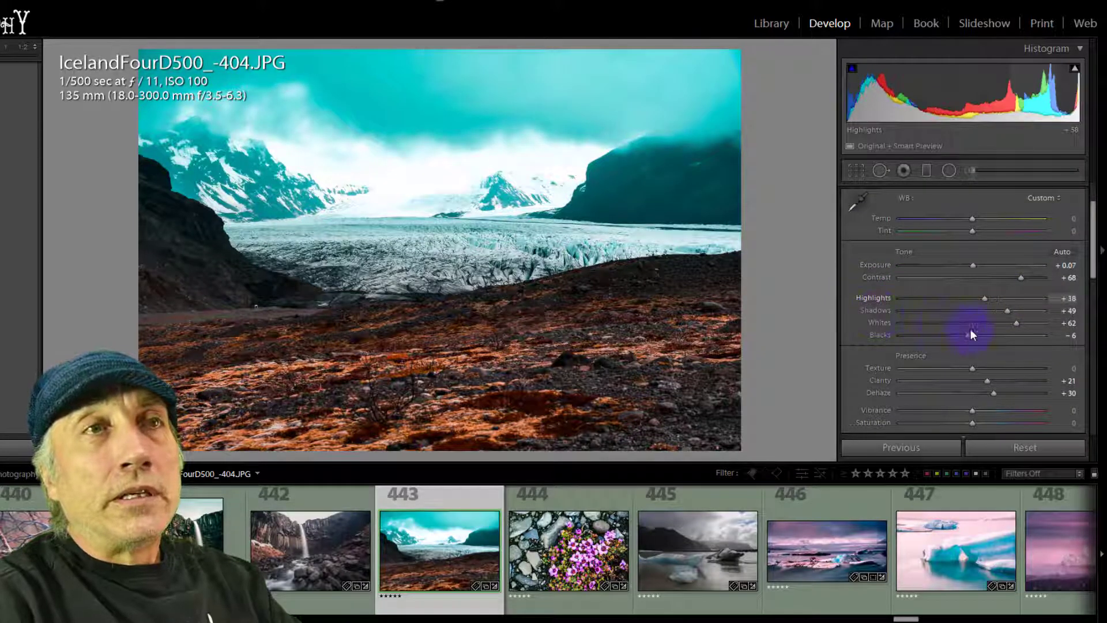
key("ctrl+z")
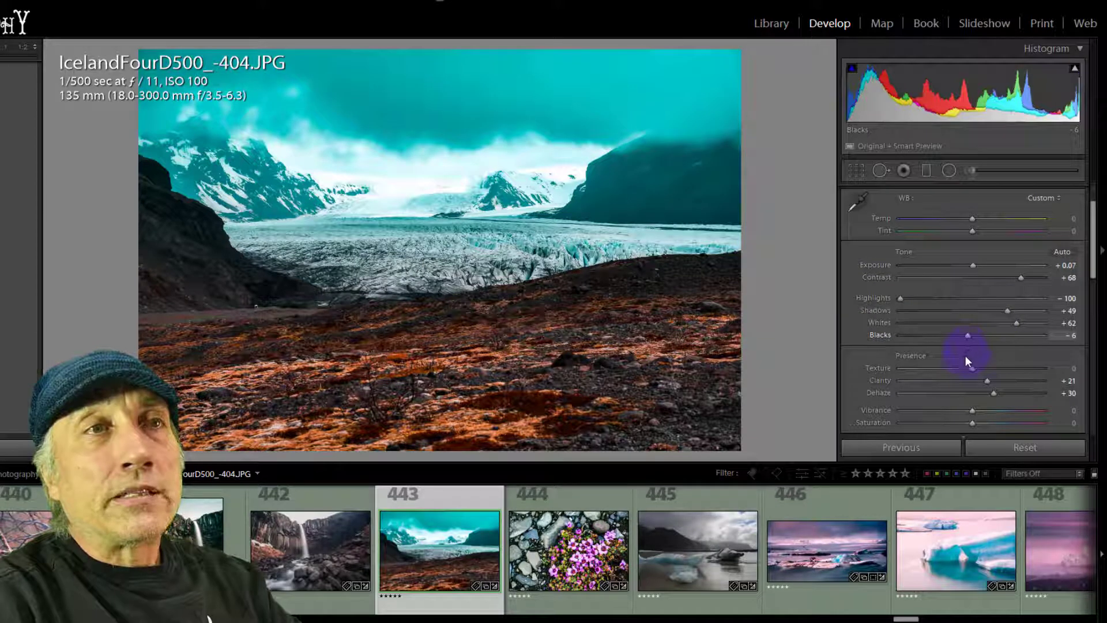
Set the photo's Clarity to +27 and nudge its Vibrance to +2.
scroll(958, 324, "down", 2)
left_click(985, 326)
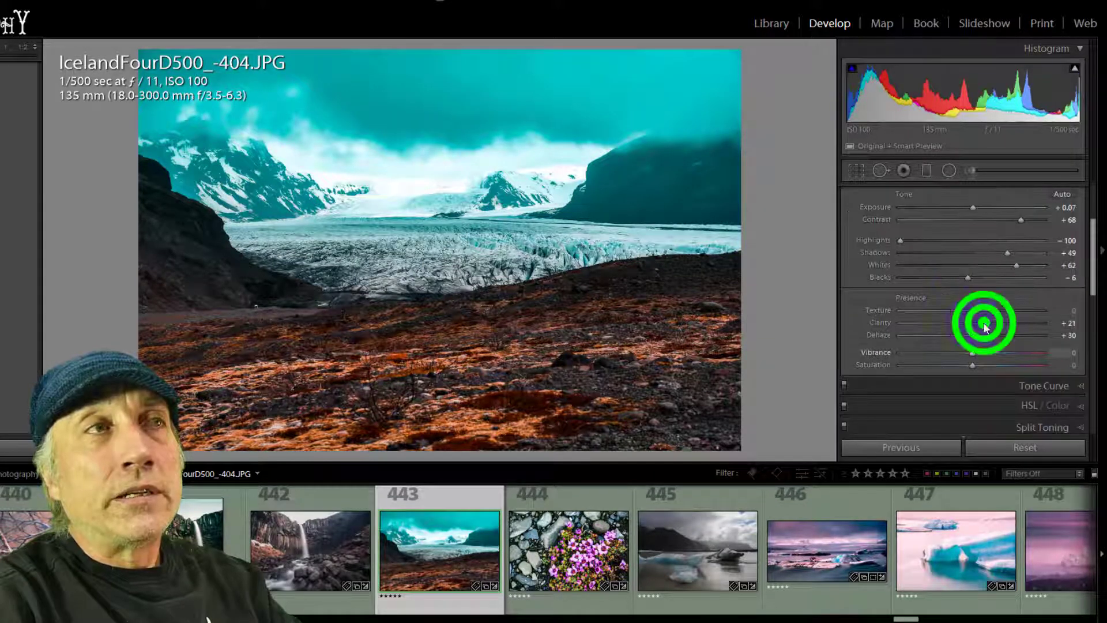
left_click_drag(984, 326, 999, 301)
scroll(971, 296, "down", 2)
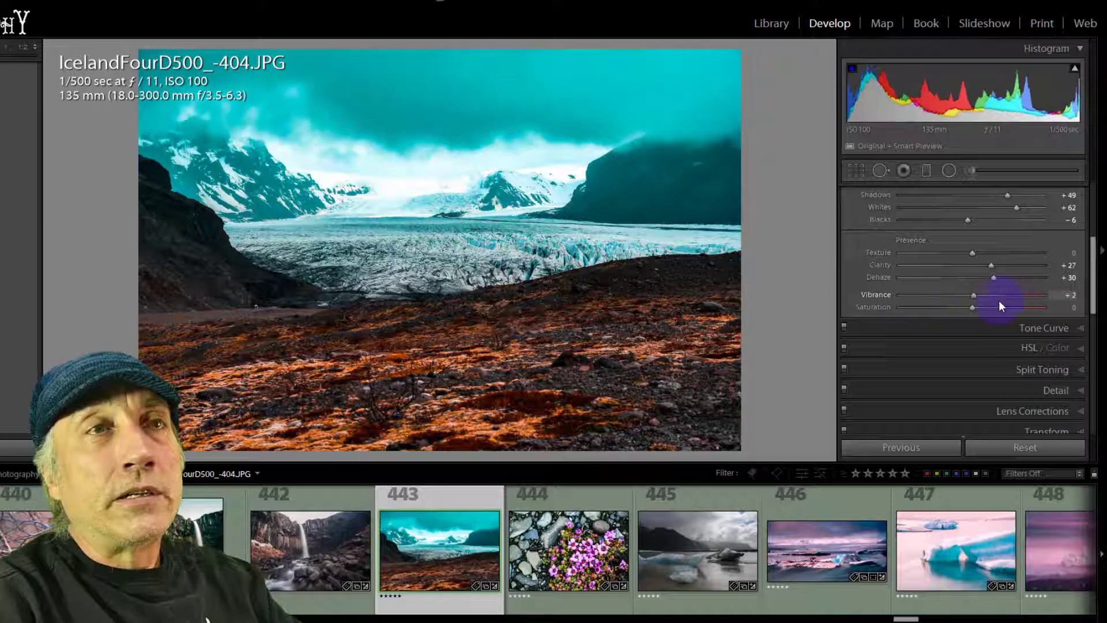
Try a slightly negative Vibrance and a stronger Saturation on the photo, and reset both to 0.
left_click(971, 306)
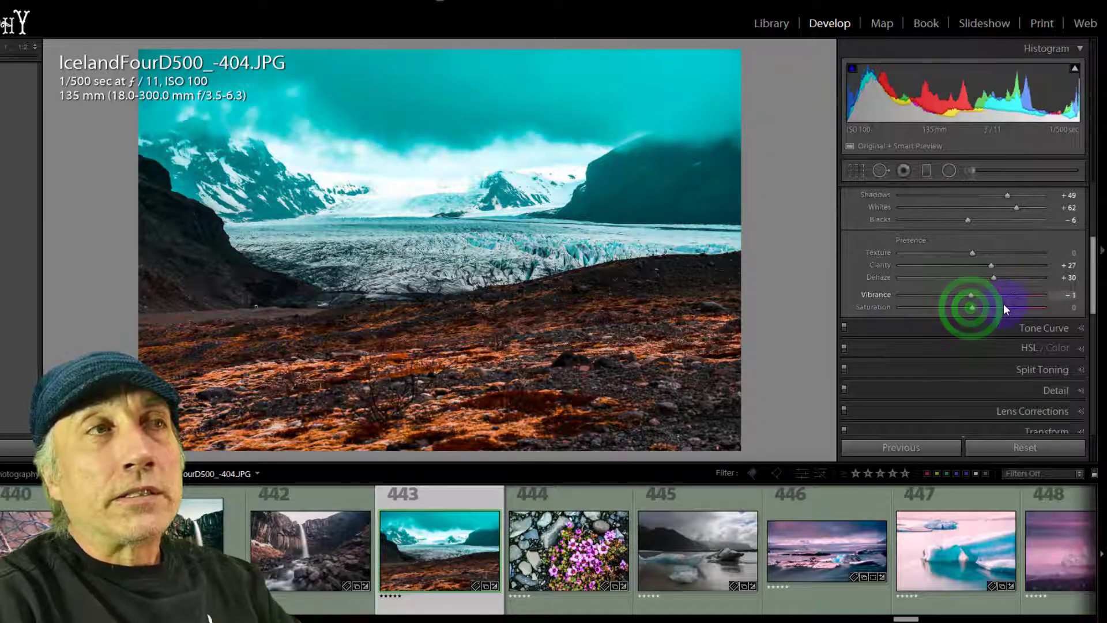
left_click_drag(1003, 310, 974, 309)
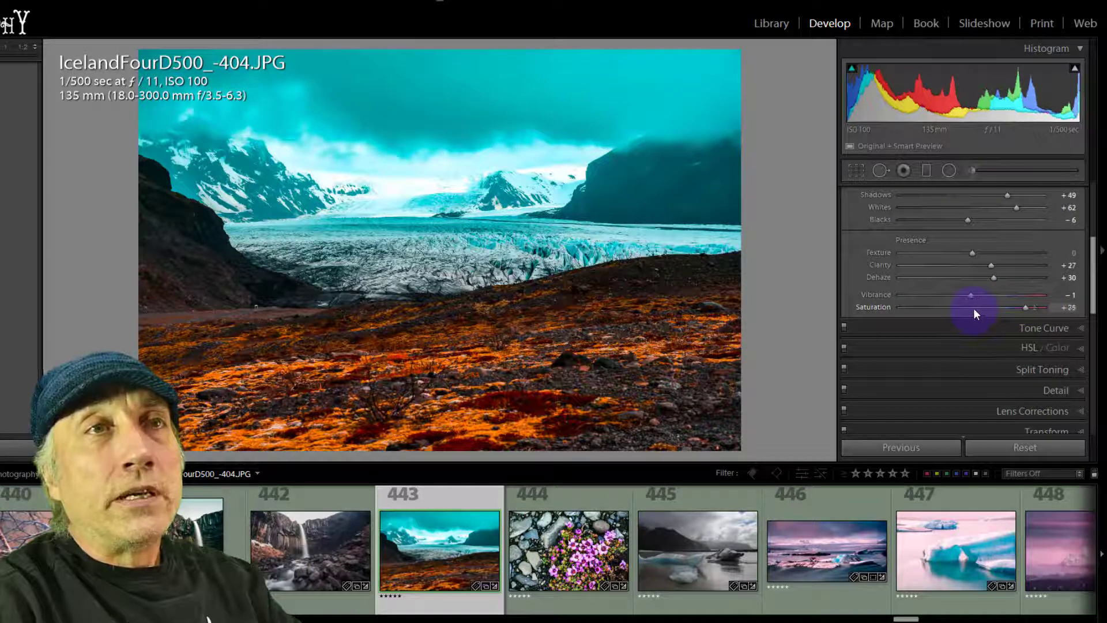
double_click(972, 309)
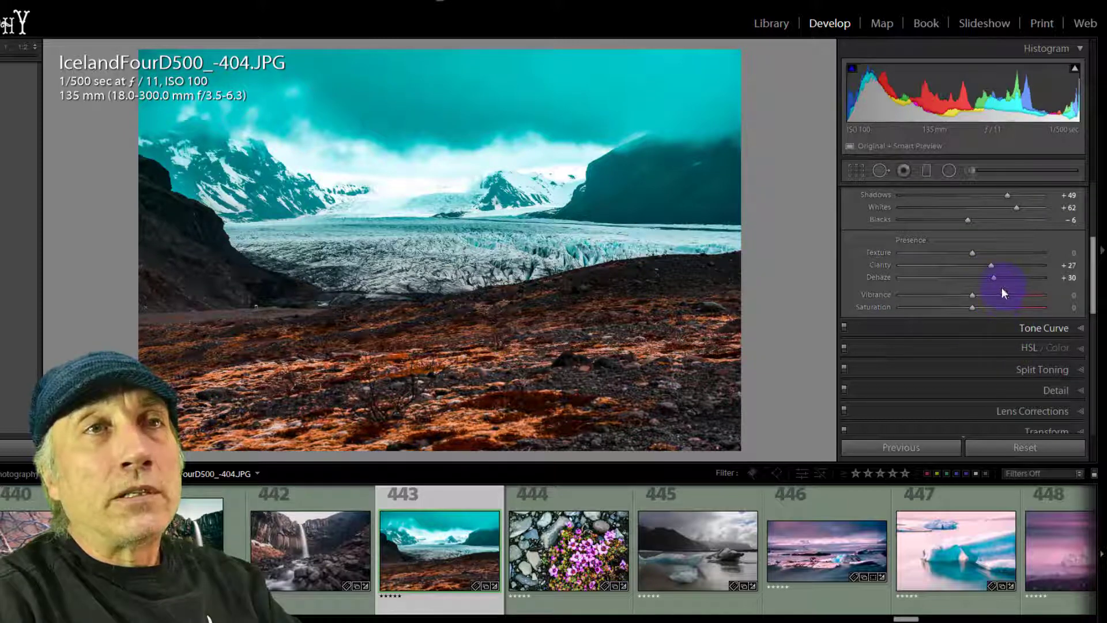
Open the Tone Curve, try pulling its brighter tones down, and restore the linear curve.
scroll(1002, 293, "down", 5)
scroll(992, 288, "up", 1)
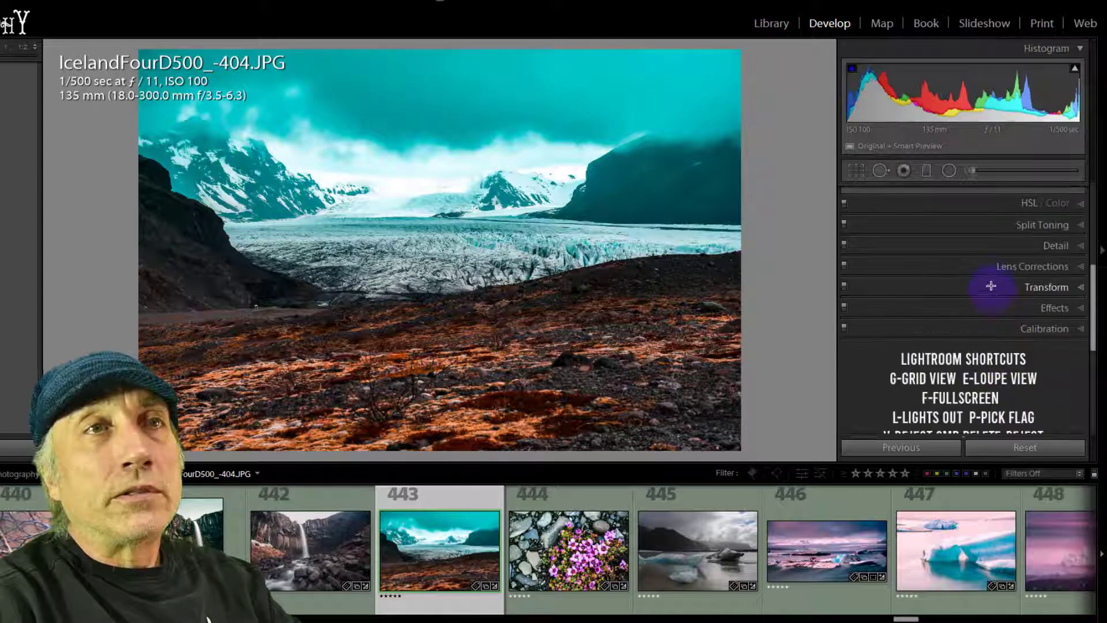
left_click(991, 286)
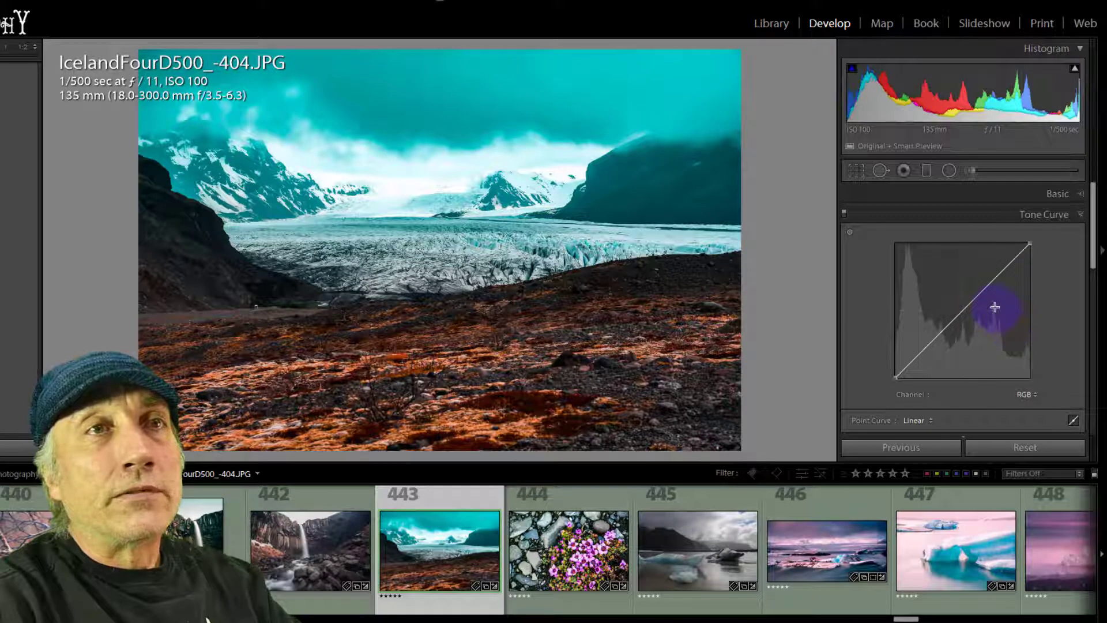
left_click_drag(995, 307, 997, 293)
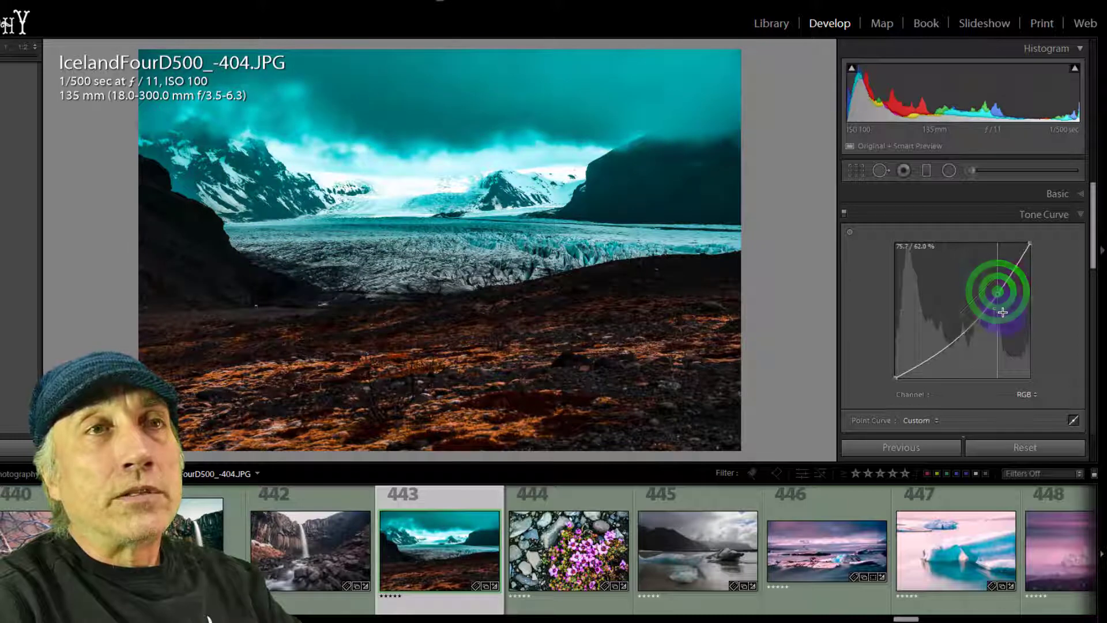
double_click(997, 293)
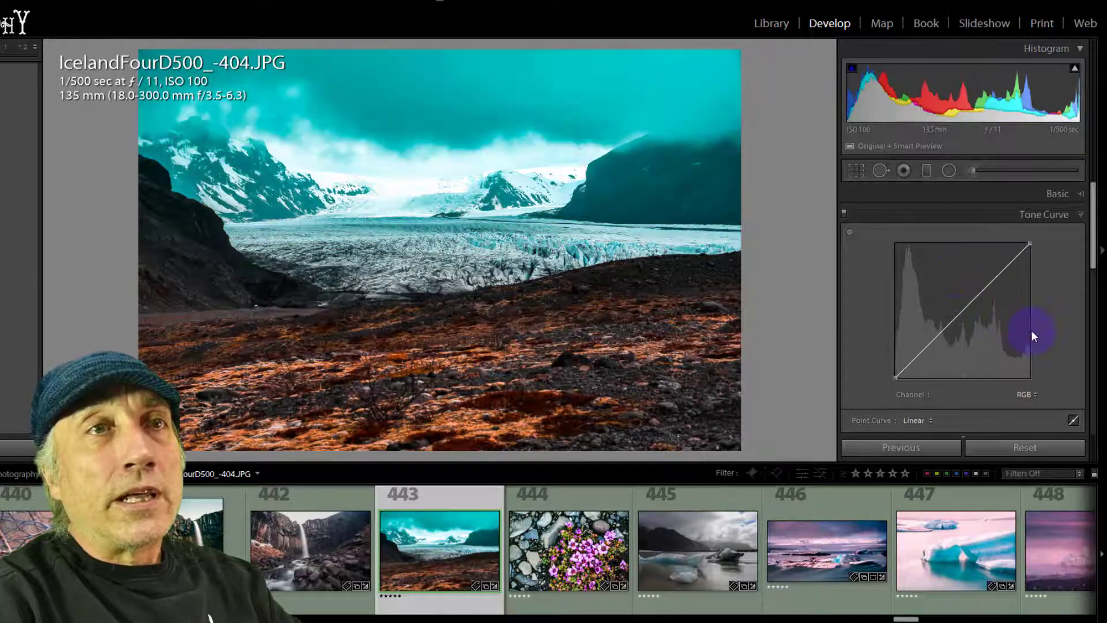
Open the HSL saturation adjustments, try different Green and Aqua amounts, and return both to 0.
scroll(1031, 330, "down", 3)
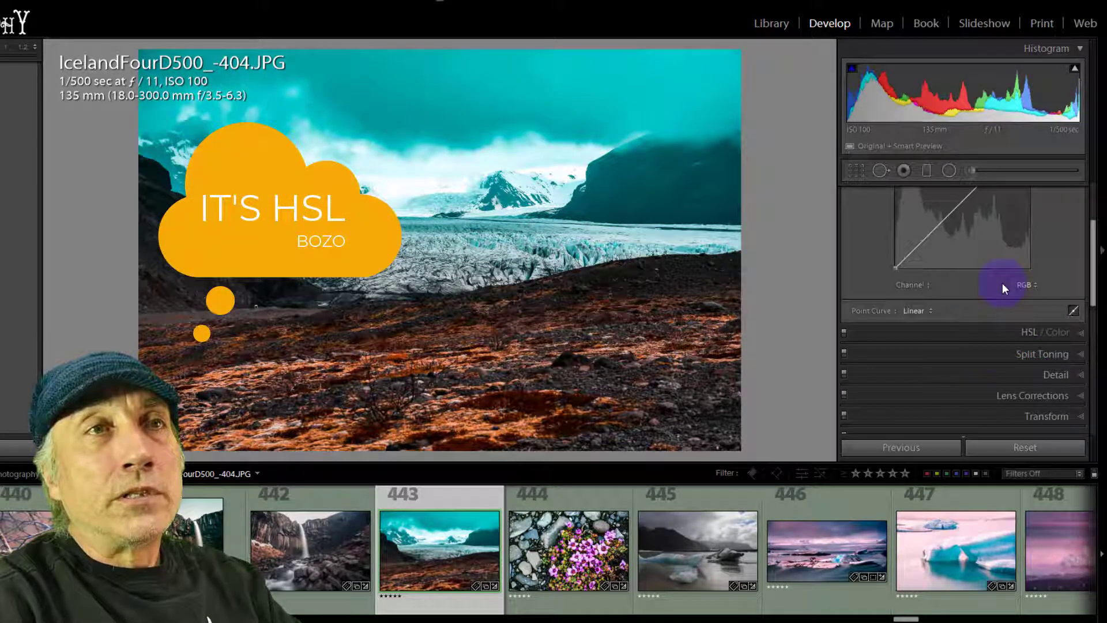
key("ctrl+2")
key("ctrl+3")
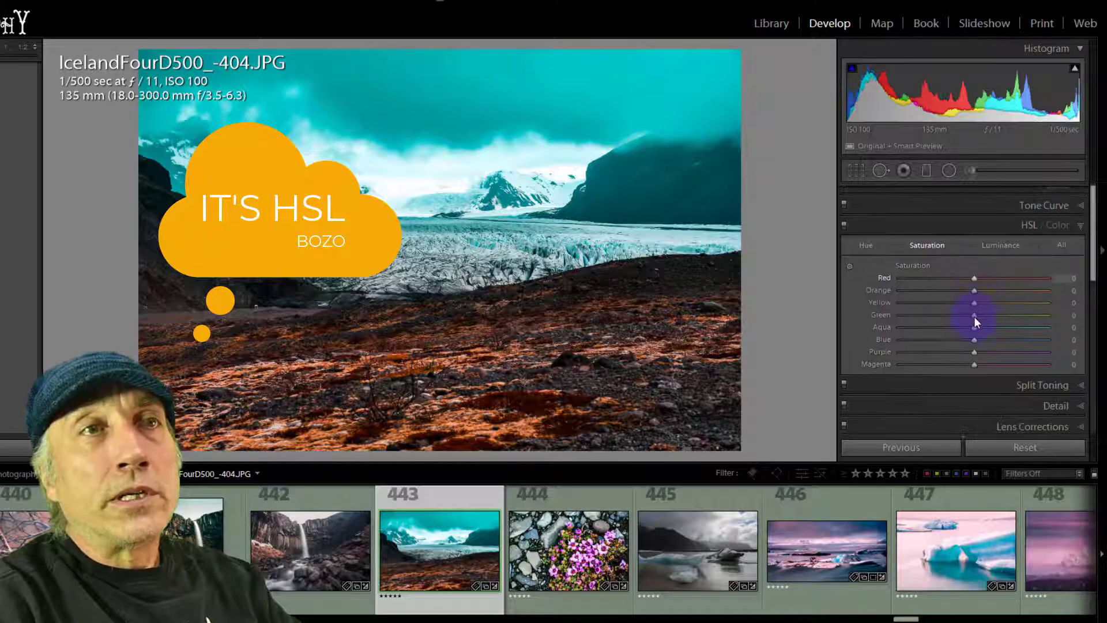
left_click(974, 316)
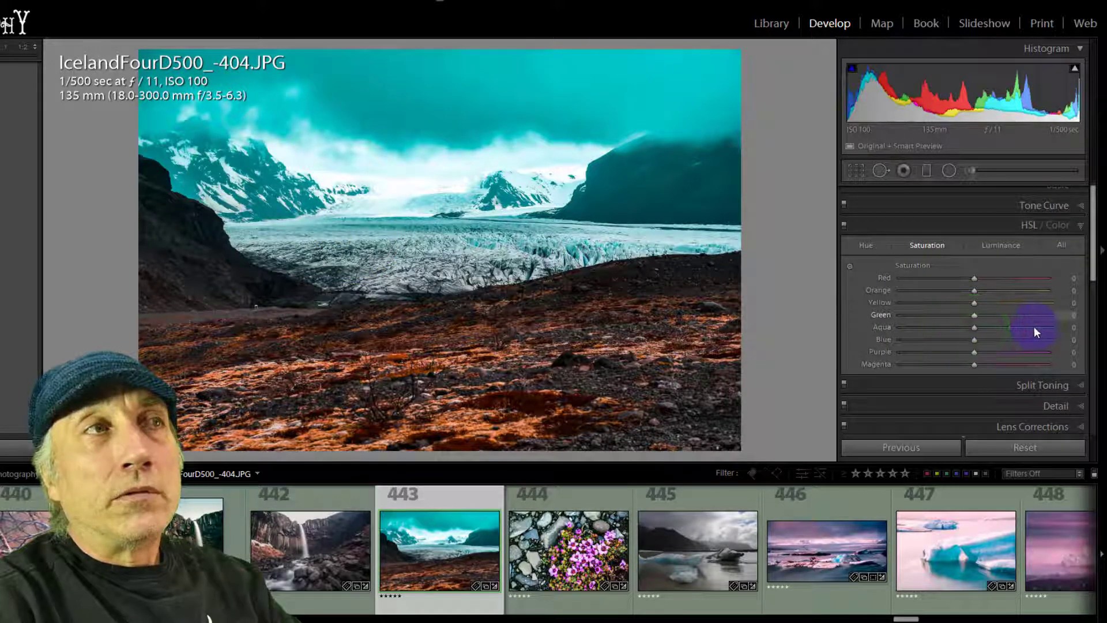
left_click_drag(1033, 326, 974, 327)
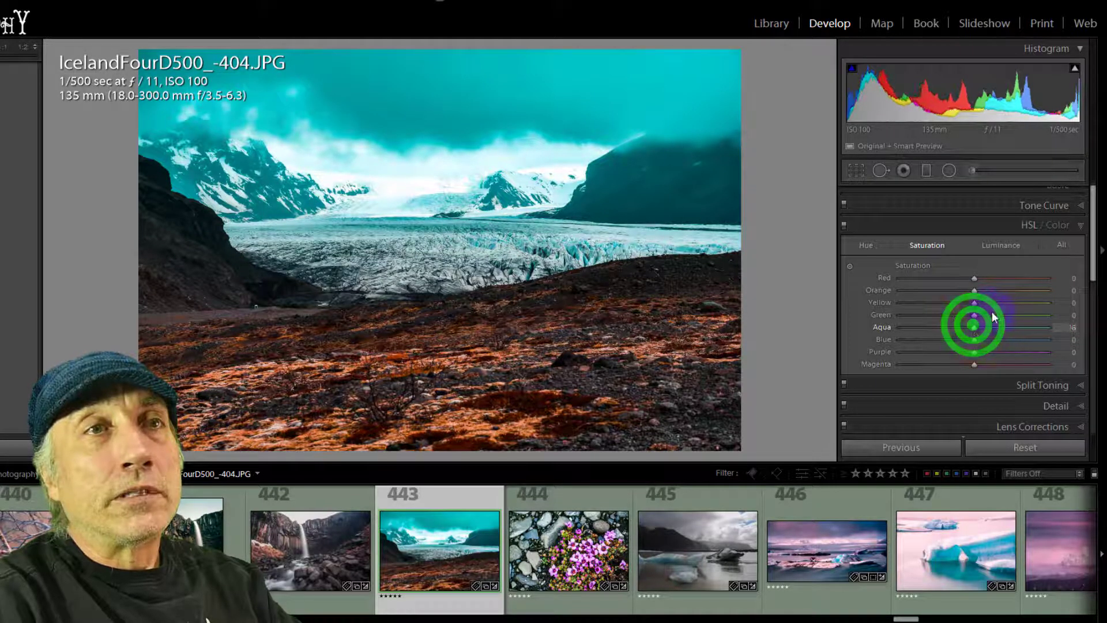
Open the Split Toning adjustments and raise the Highlights saturation to about 60.
scroll(1000, 288, "down", 4)
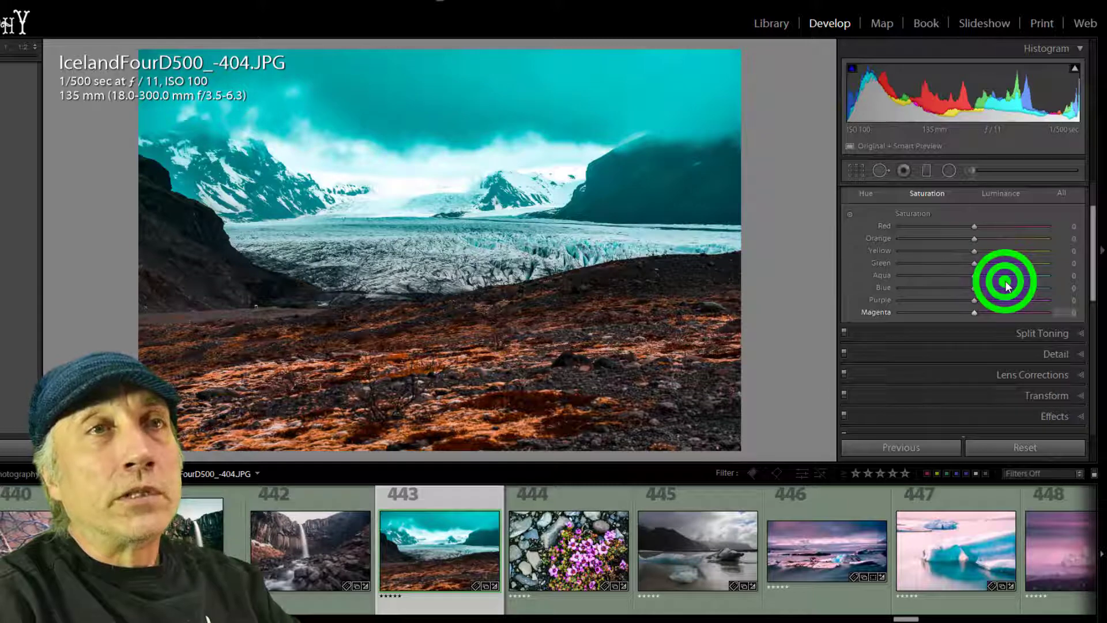
key("ctrl+5")
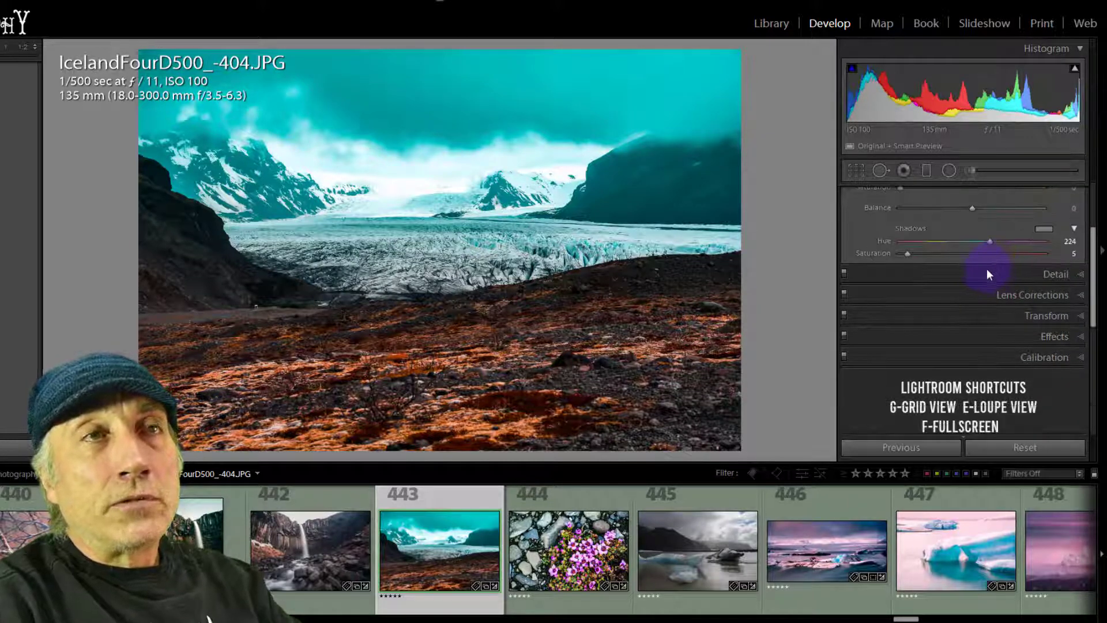
scroll(987, 264, "up", 2)
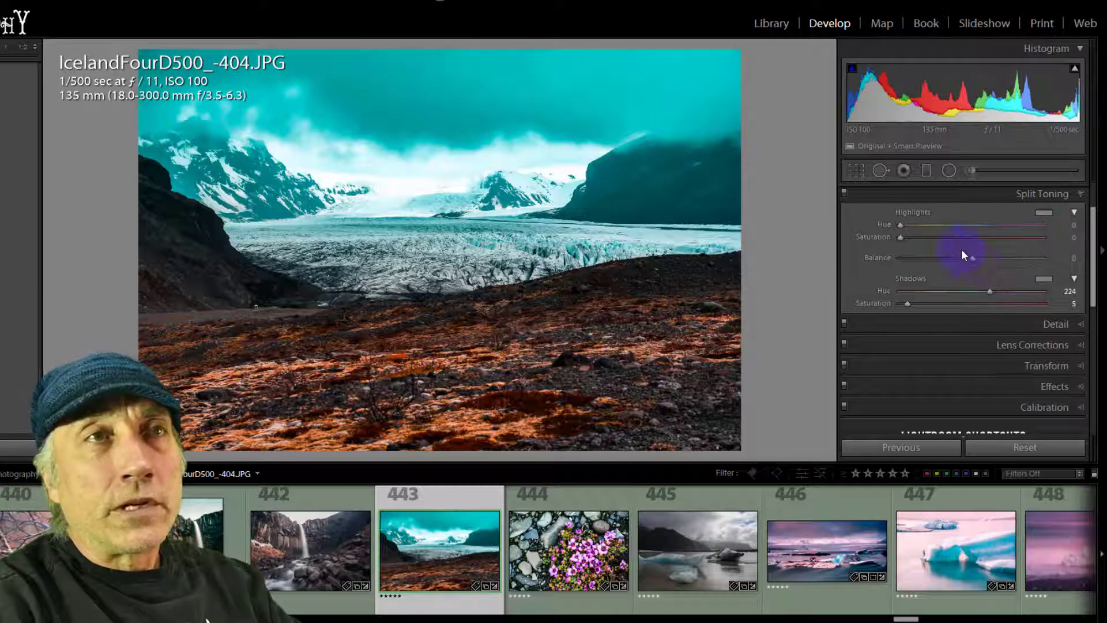
left_click(899, 237)
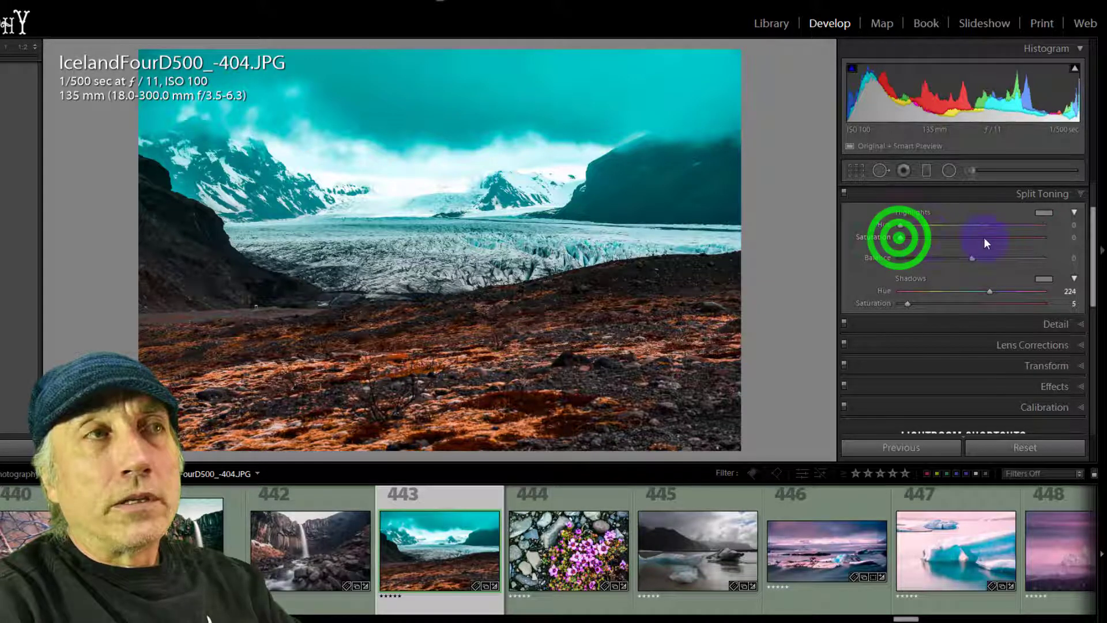
left_click(985, 237)
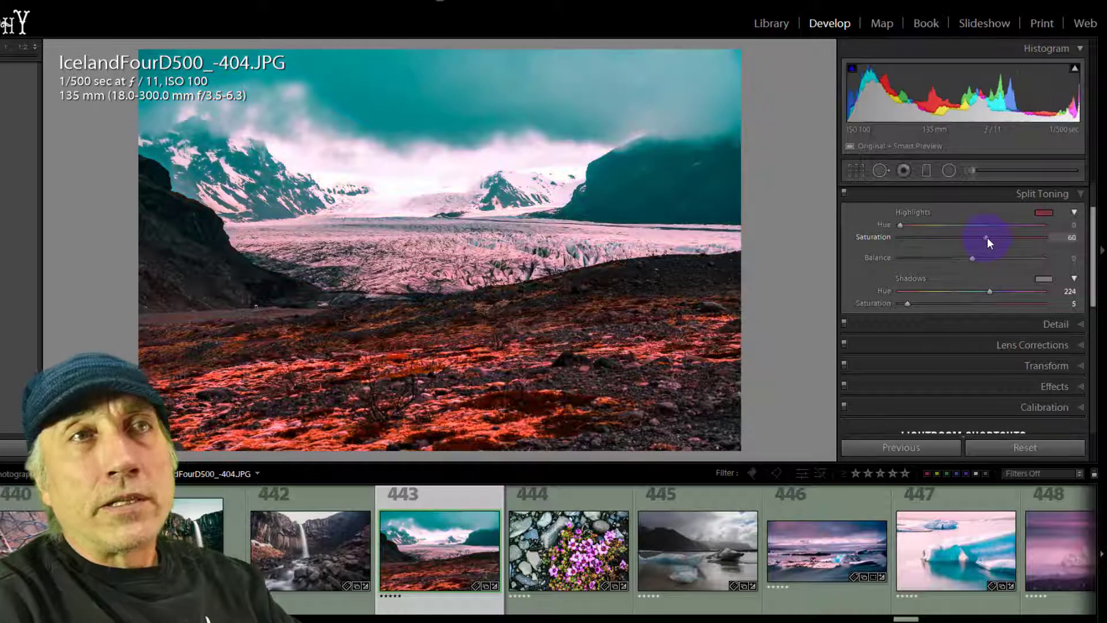
Choose a yellow toning color for the Highlights with hue 62 and saturation 68.
left_click(1044, 213)
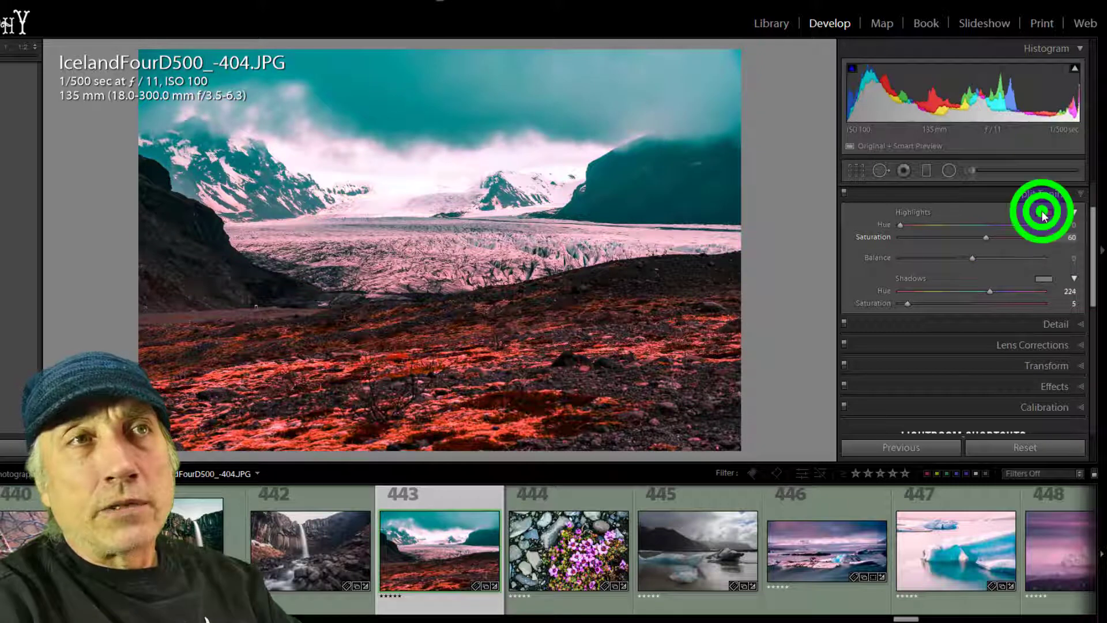
left_click(821, 229)
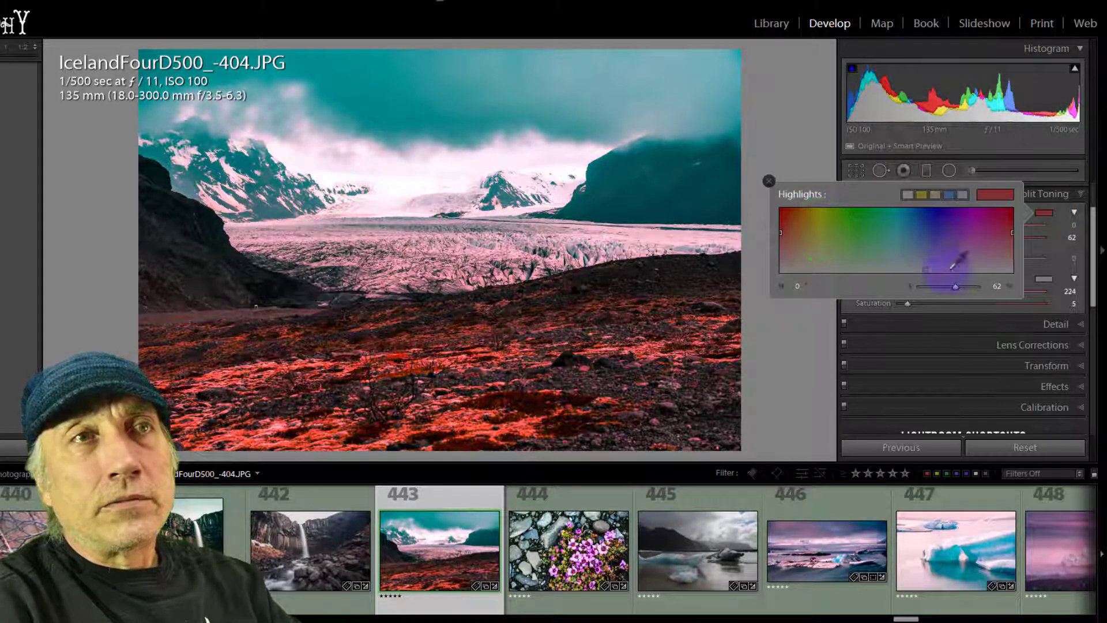
left_click(826, 321)
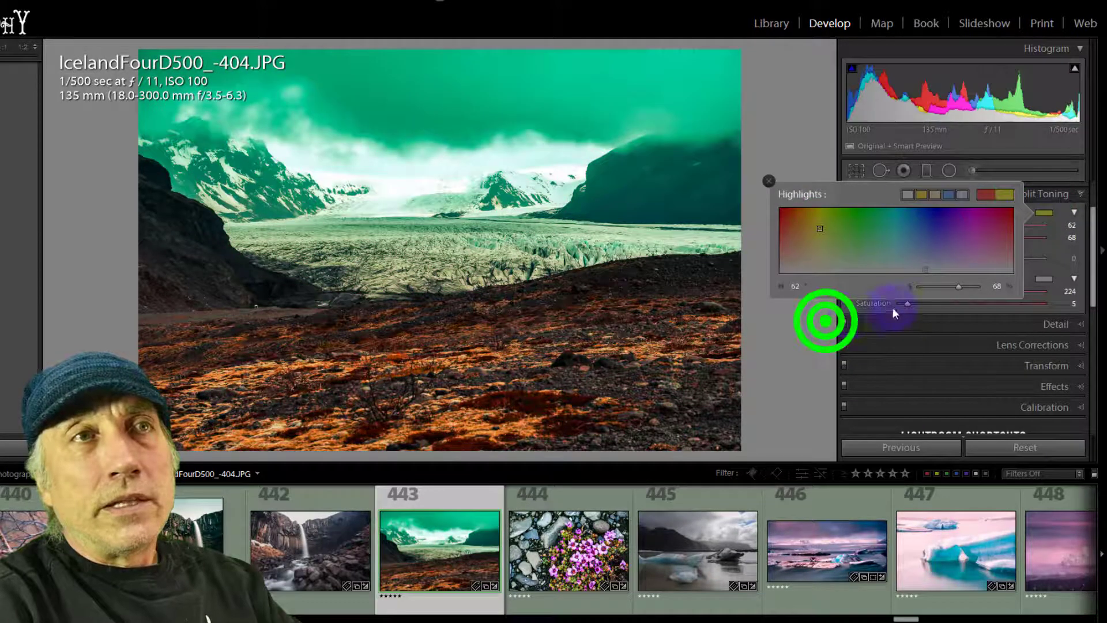
left_click(990, 290)
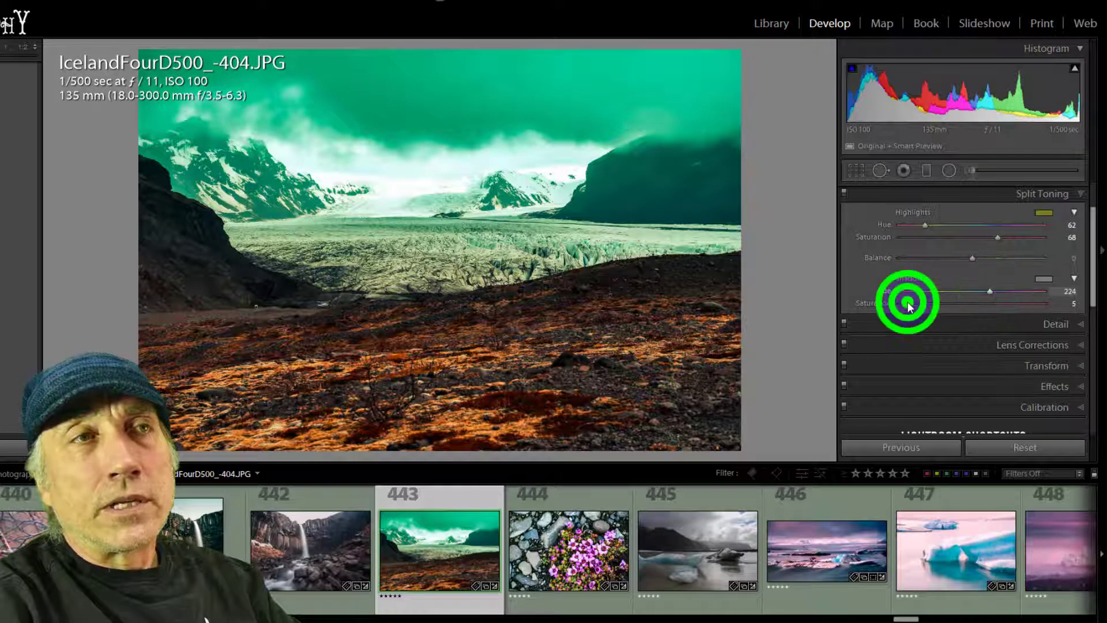
Tone the Shadows blue with saturation 100 and hue 231.
left_click_drag(909, 306, 1049, 303)
left_click(1019, 302)
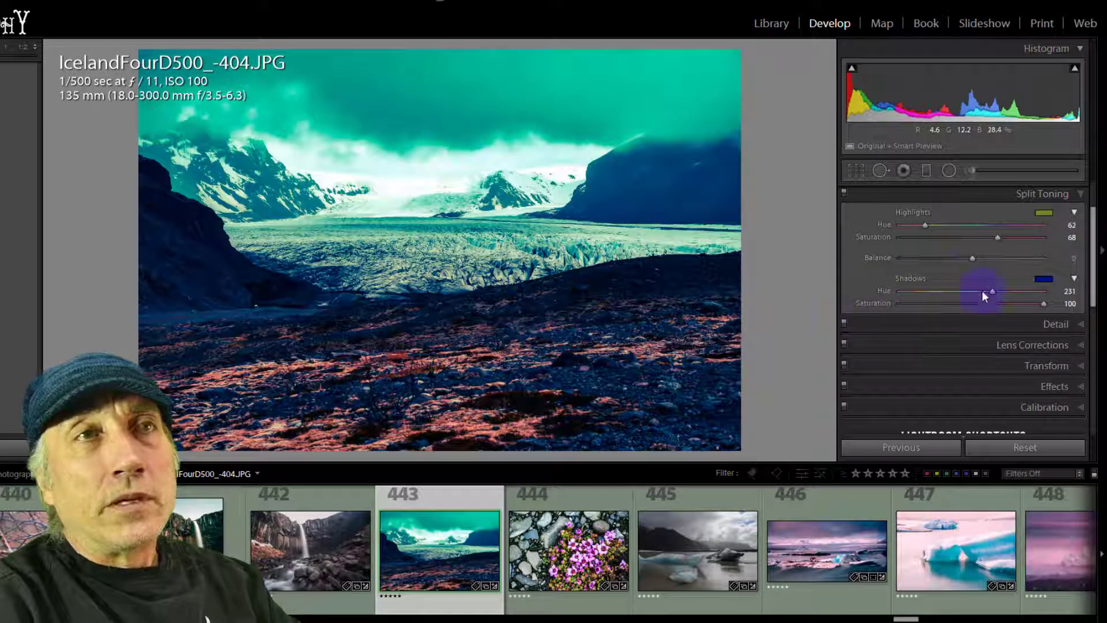
Set the Split Toning Highlights saturation to 0 and reduce the Shadows saturation to about 15.
left_click(998, 237)
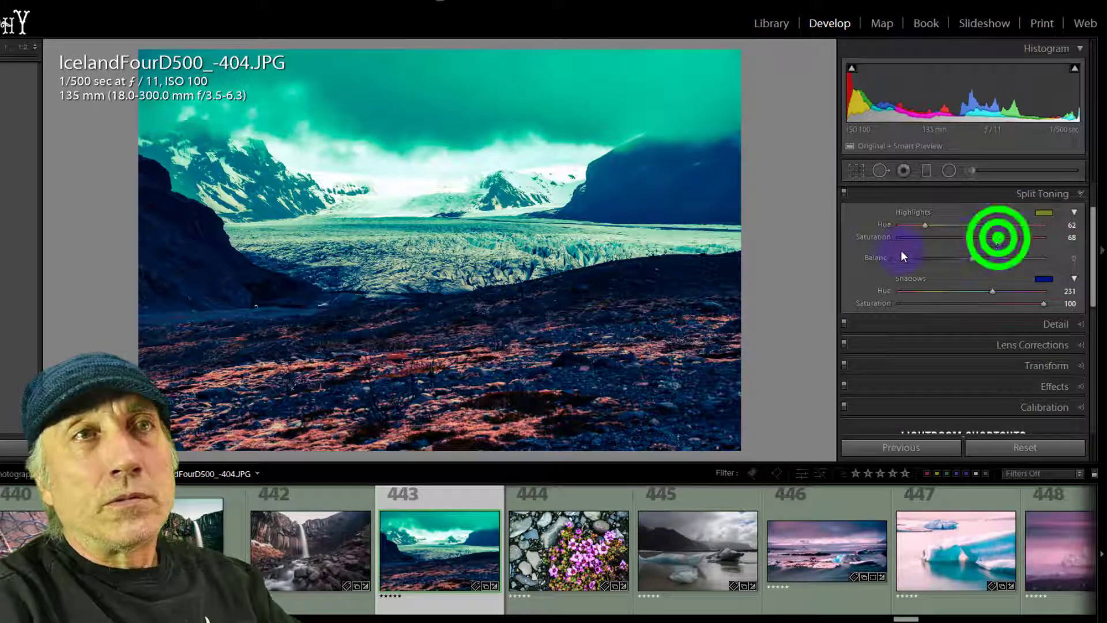
left_click_drag(1042, 303, 922, 322)
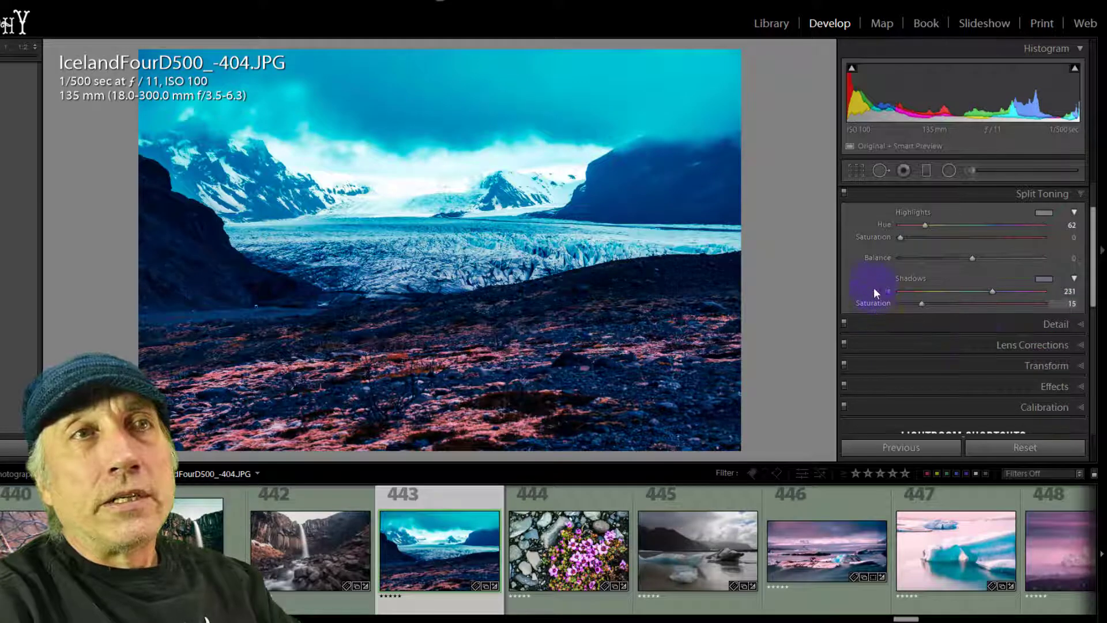
Reset the Split Toning Shadows saturation to its default and open the Detail adjustments to look over Sharpening and Noise Reduction.
double_click(873, 302)
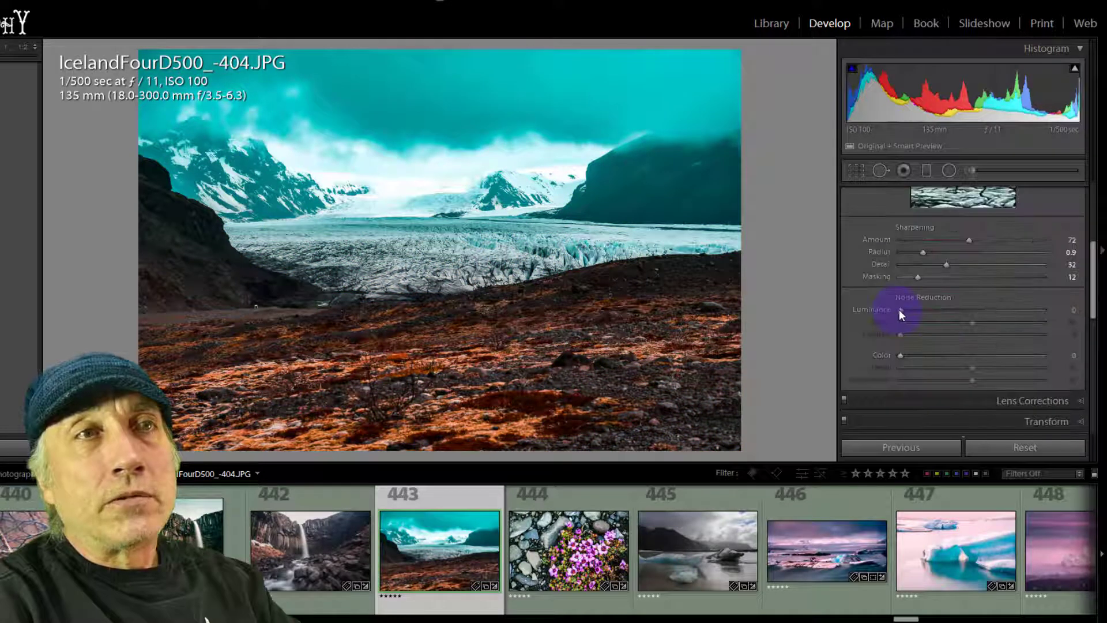
left_click_drag(901, 310, 965, 238)
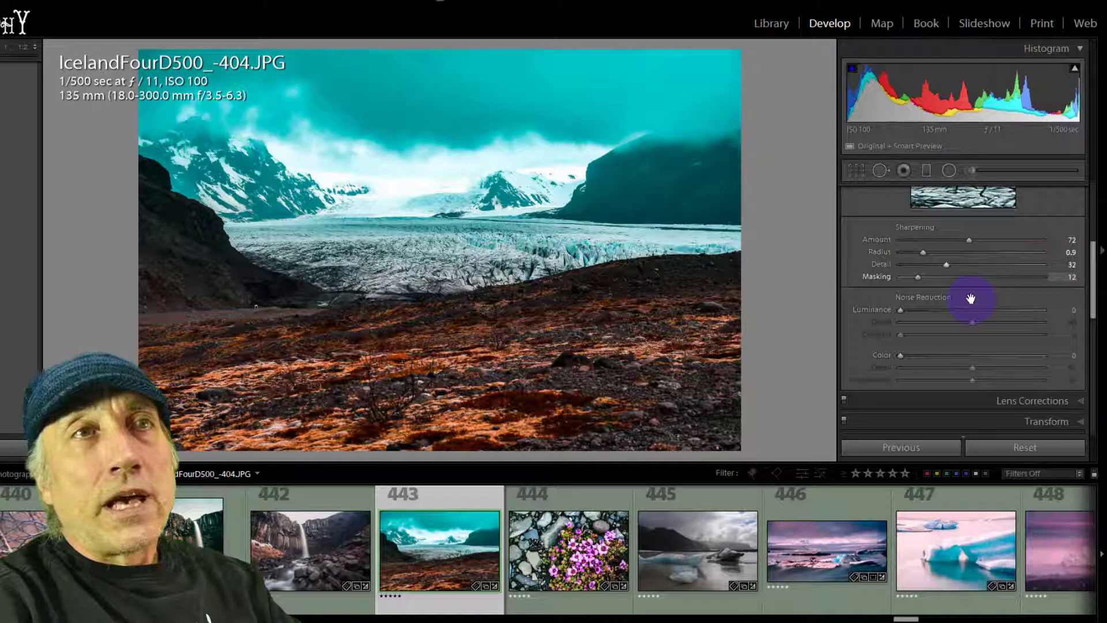
scroll(971, 299, "up", 2)
left_click(1053, 258)
scroll(1052, 259, "up", 1)
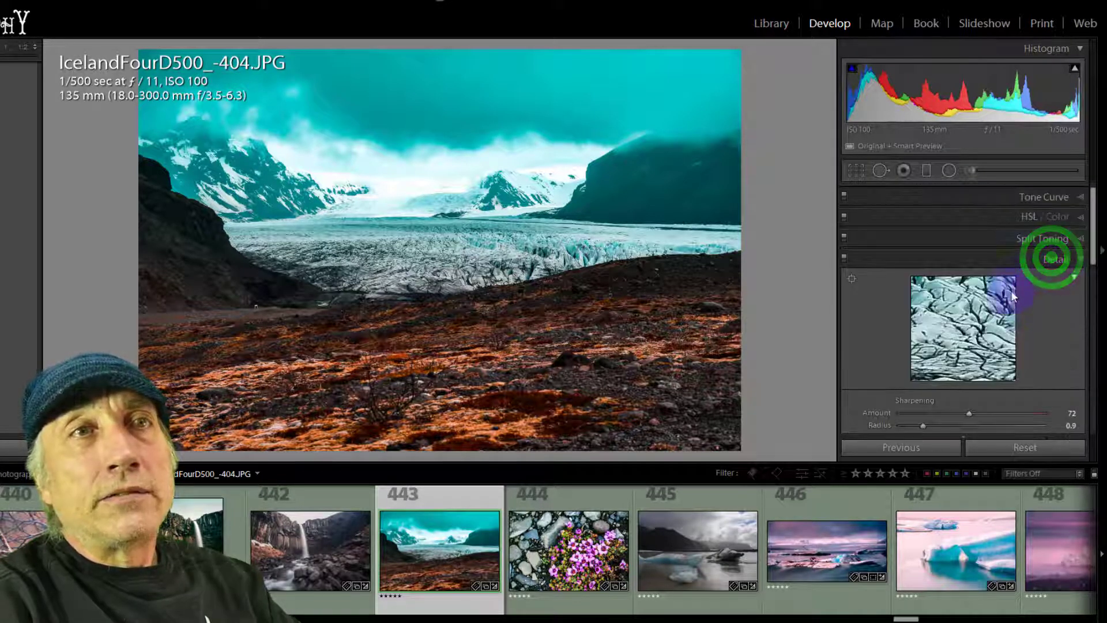
Open the Lens Corrections profile settings and turn on Enable Profile Corrections.
left_click(1030, 278)
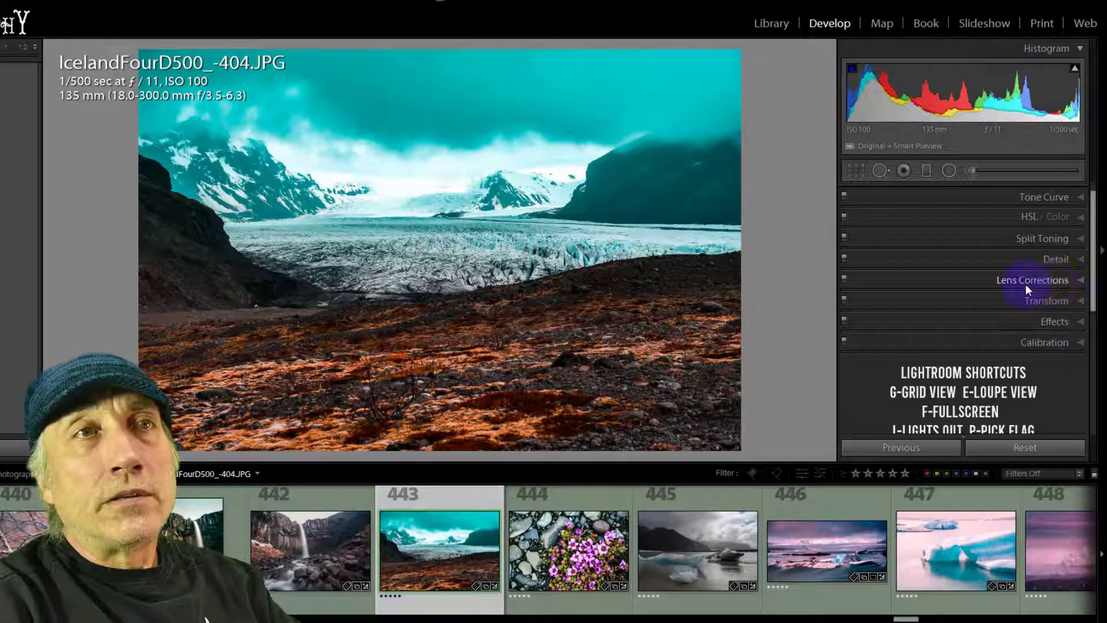
left_click(1026, 285)
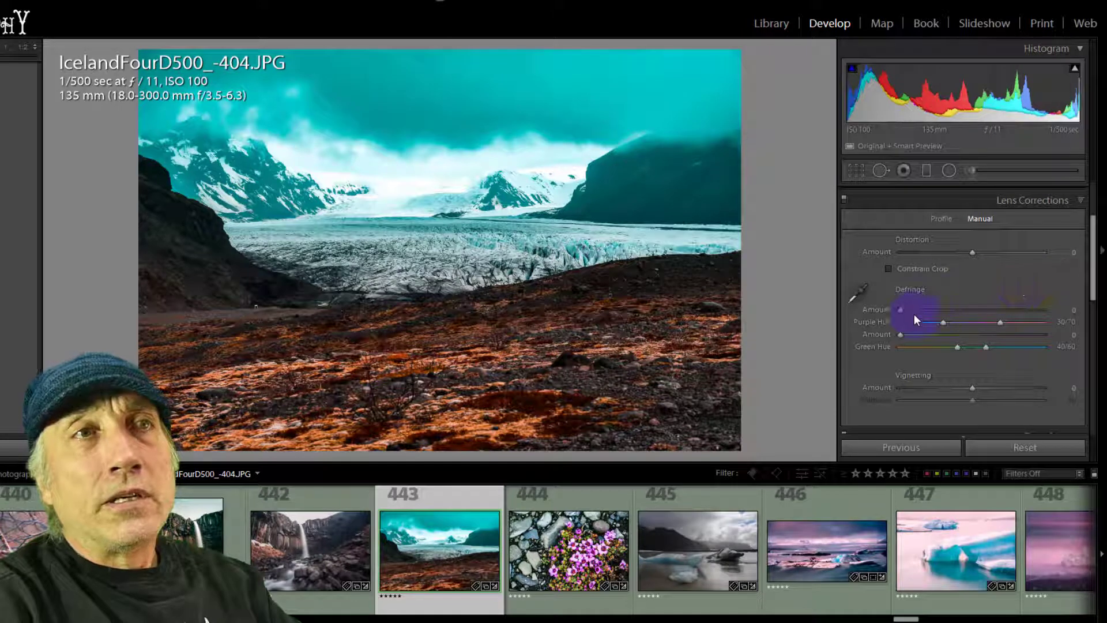
scroll(898, 319, "up", 2)
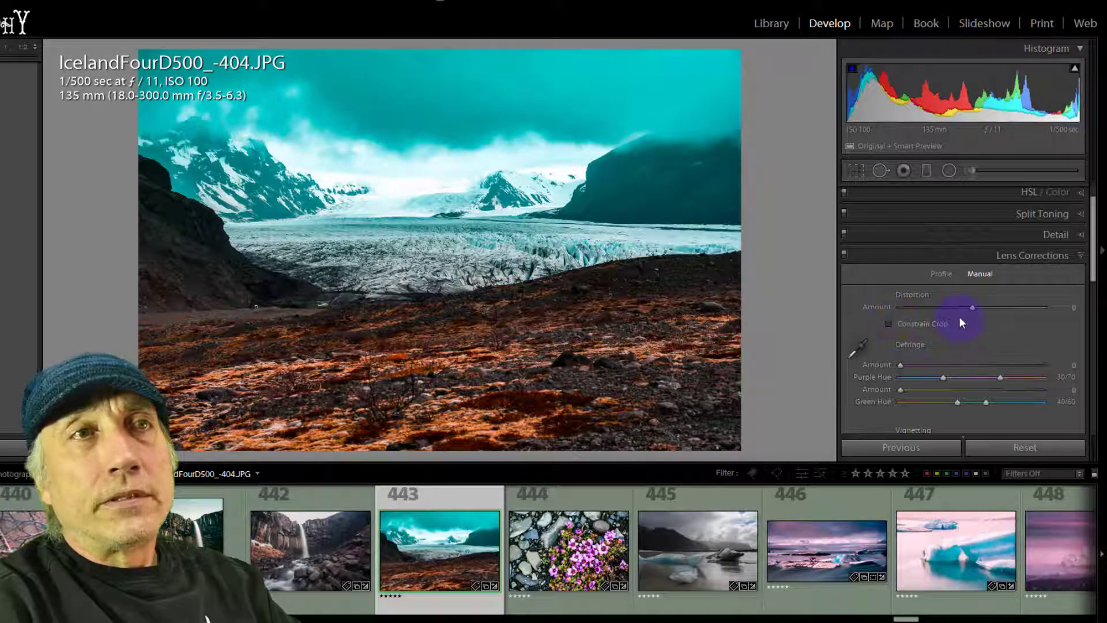
left_click(945, 274)
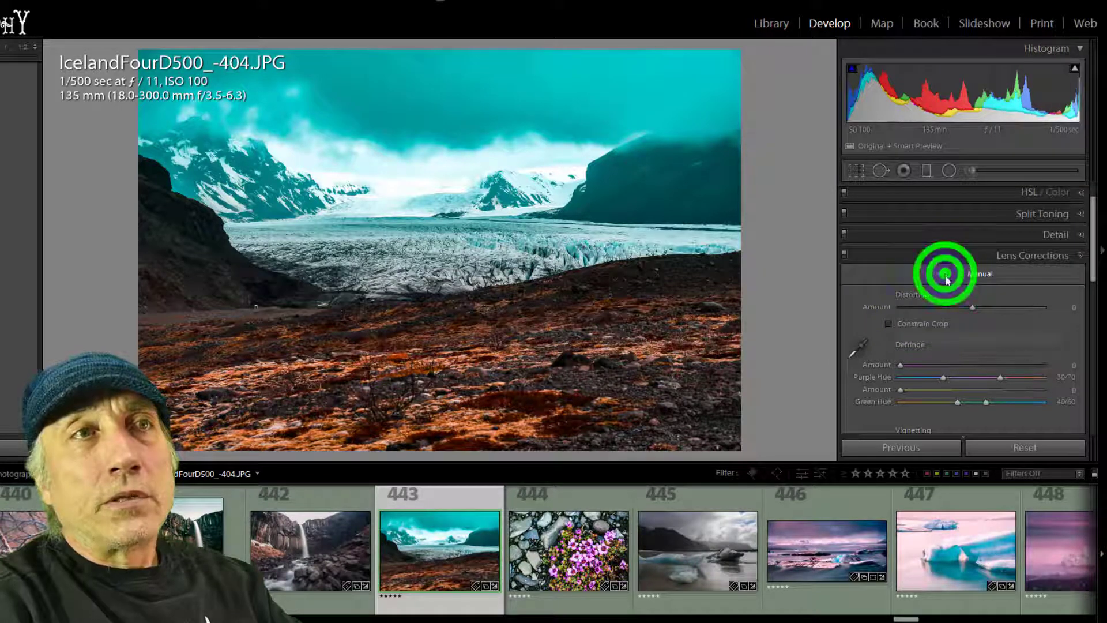
left_click(851, 307)
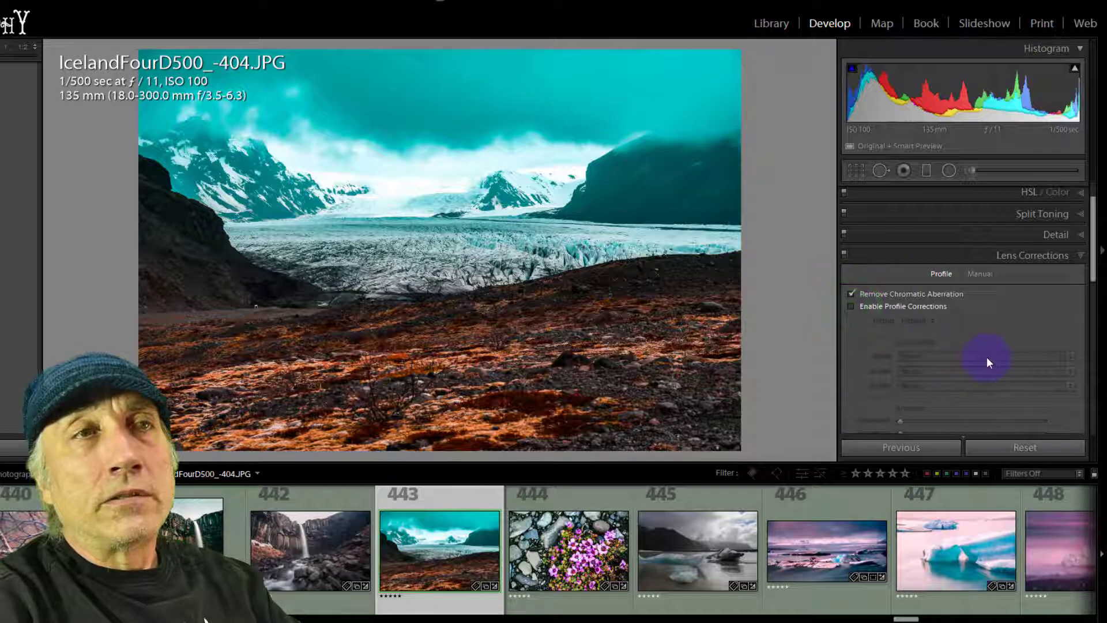
Try GoPro as the lens profile make and replace it with Nikon.
left_click(1006, 356)
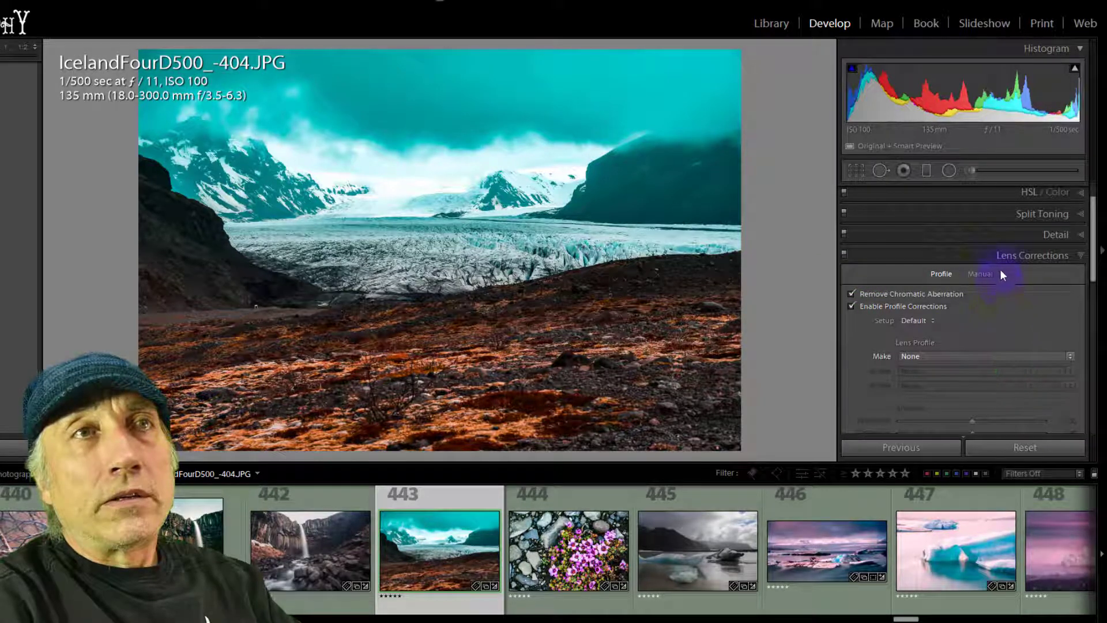
left_click(1015, 112)
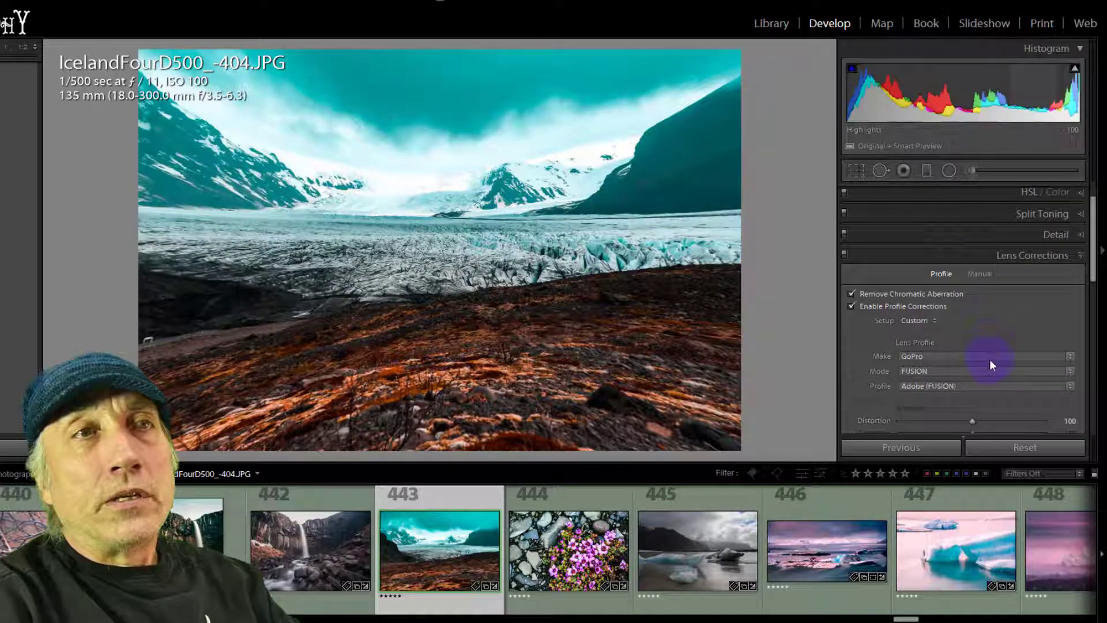
left_click(989, 358)
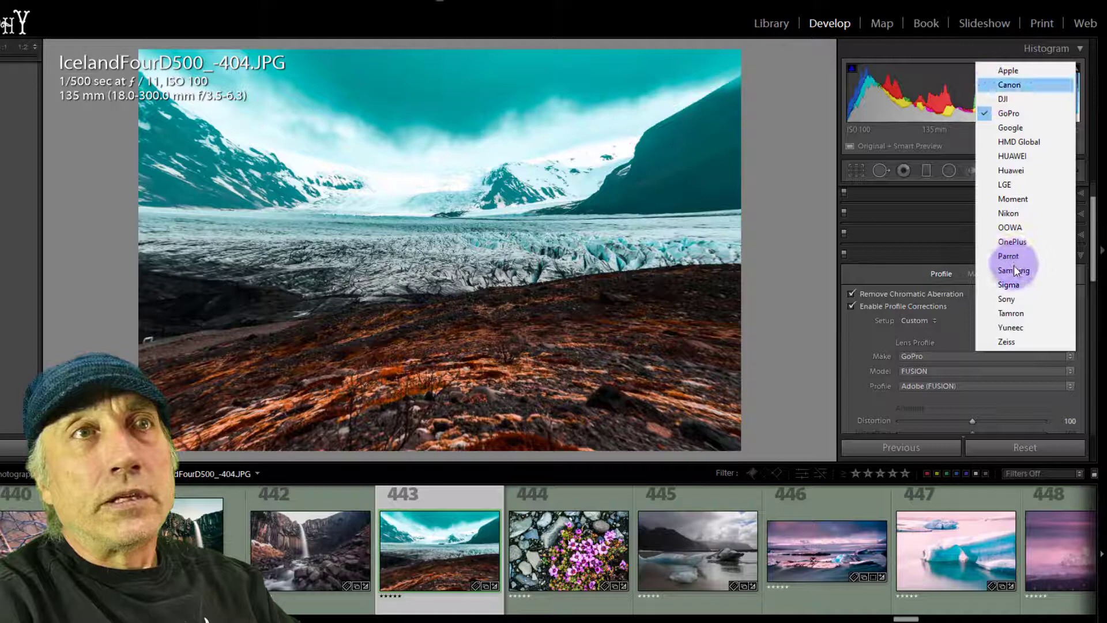
left_click(1005, 212)
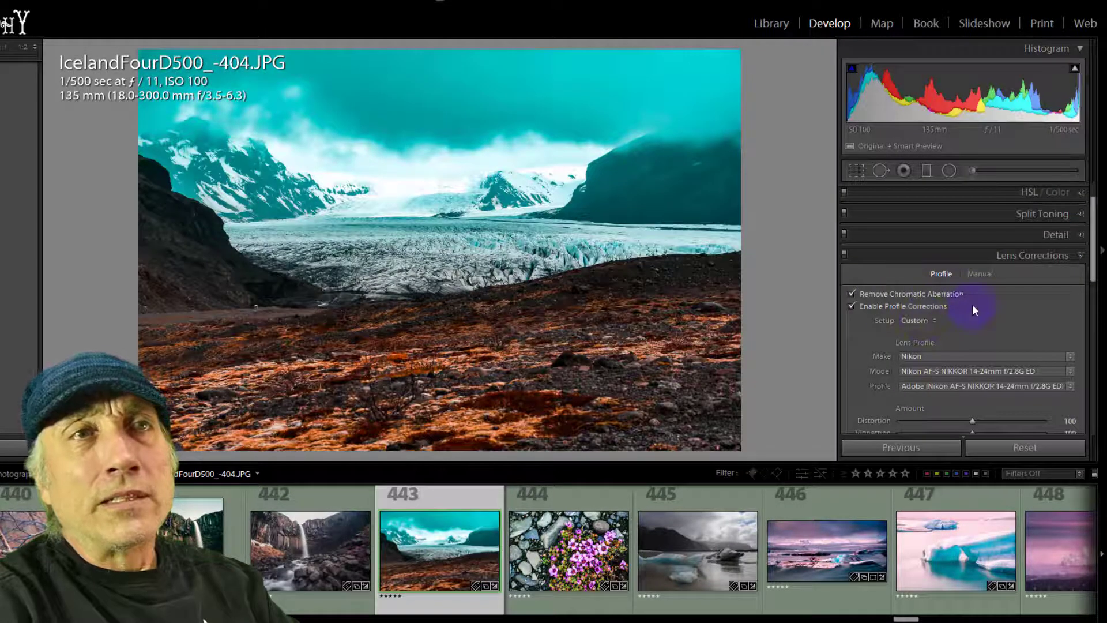
Open the Transform adjustments and look over the Upright options and perspective sliders.
left_click(1021, 329)
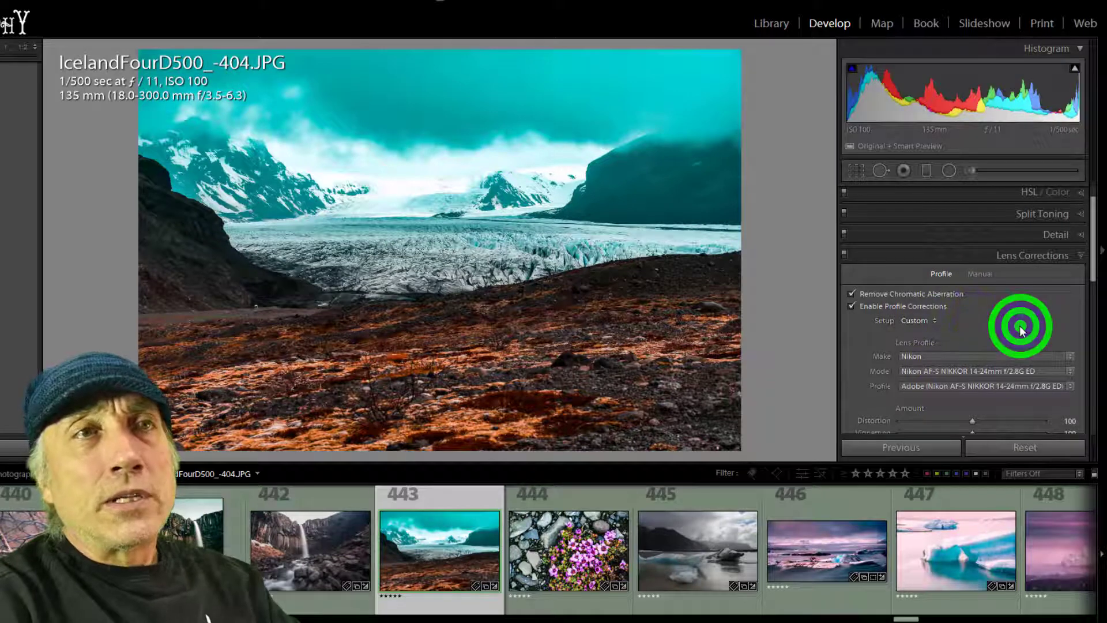
scroll(1015, 325, "down", 10)
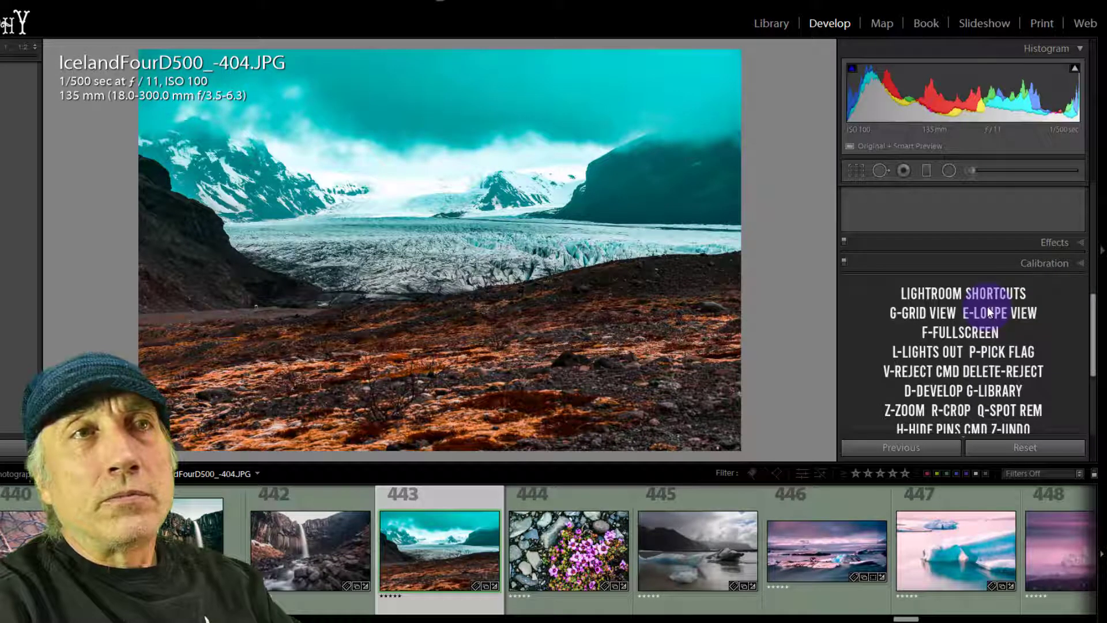
scroll(987, 306, "up", 3)
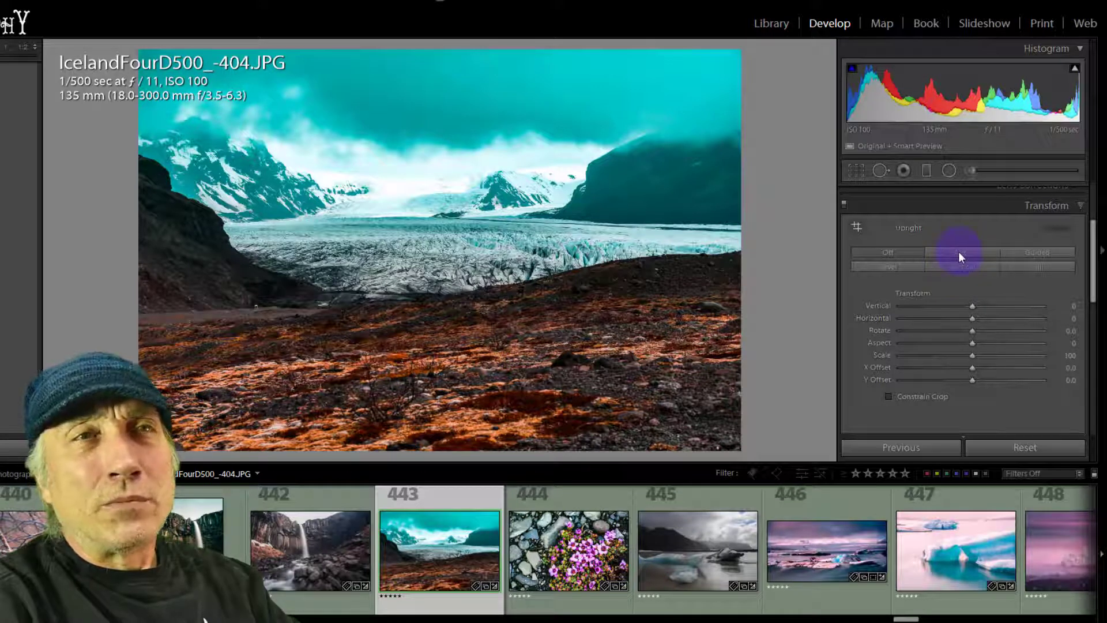
scroll(999, 318, "up", 3)
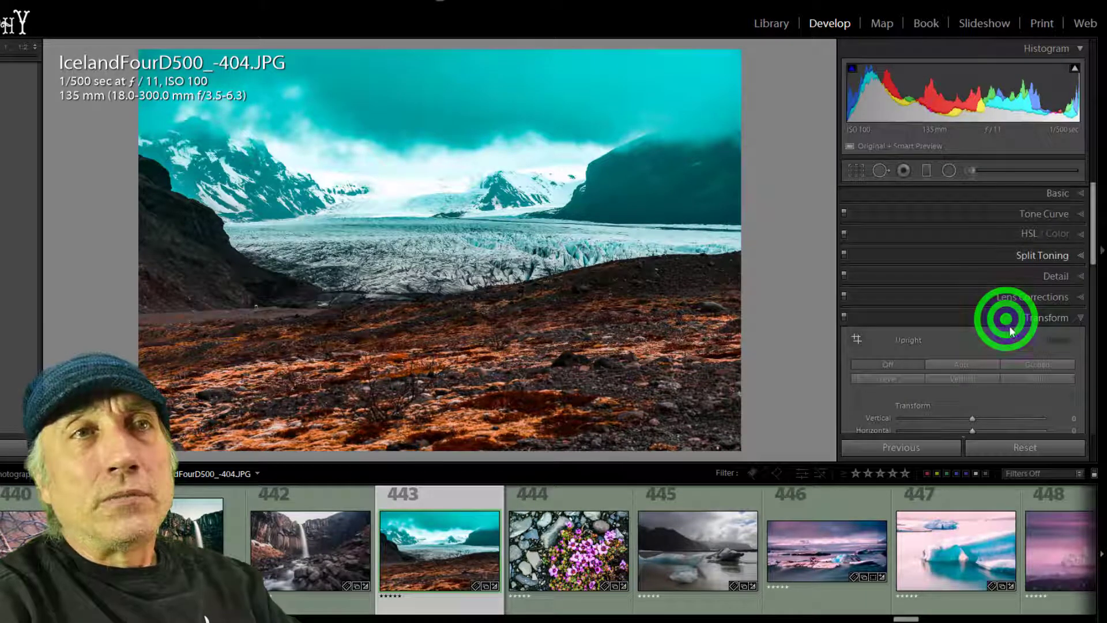
Open the Effects adjustments and darken the photo's corners with a Post-Crop Vignetting amount of -95.
left_click(1022, 332)
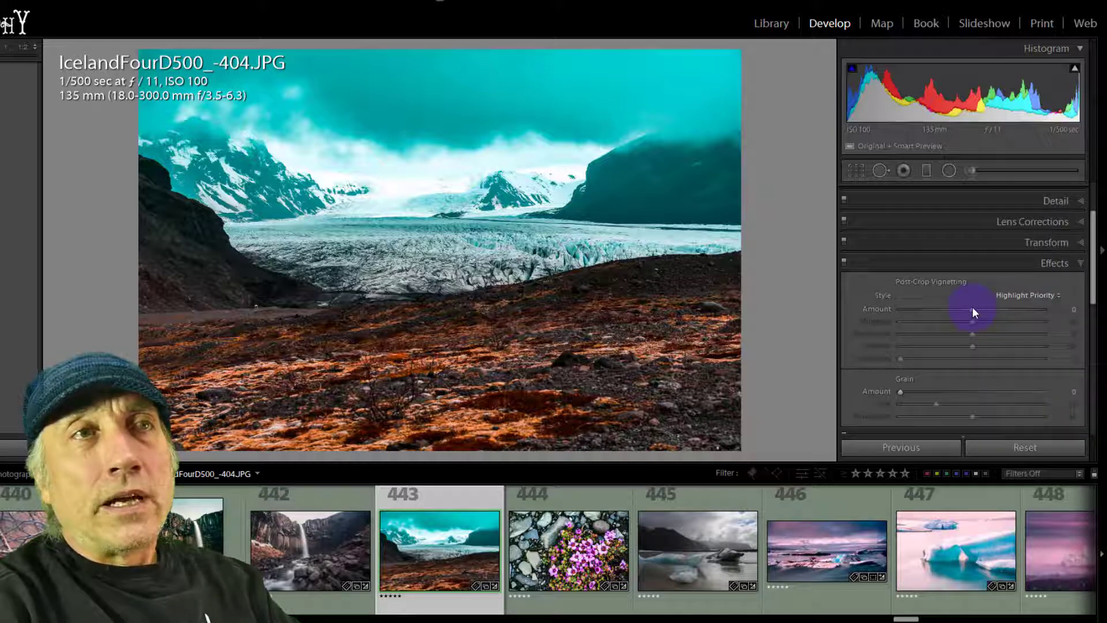
left_click(973, 310)
left_click_drag(1010, 308, 912, 327)
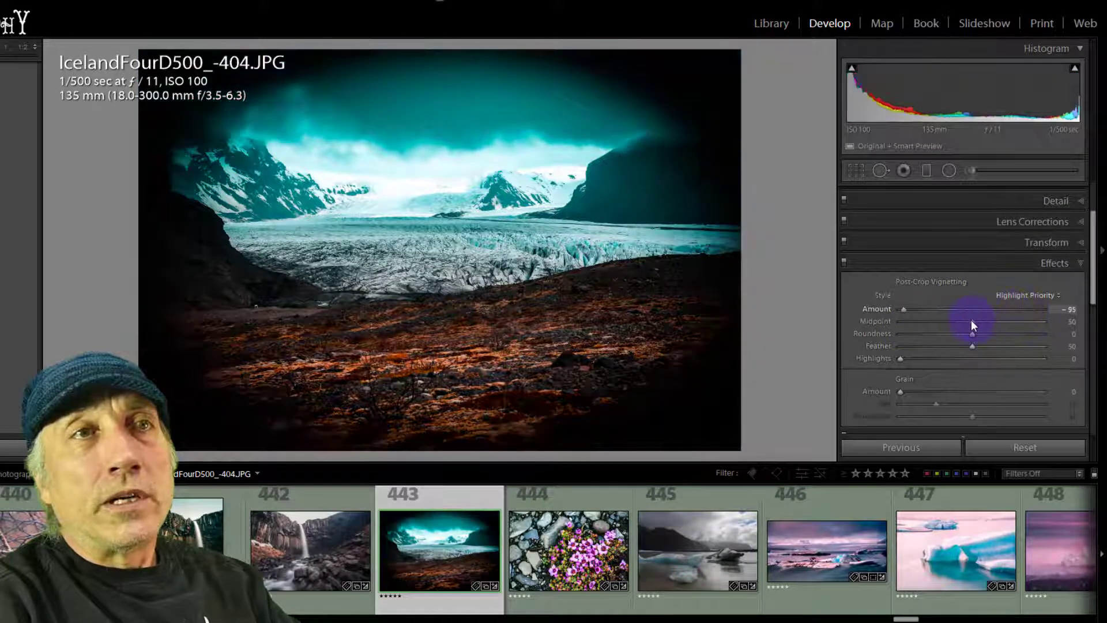
Remove the vignette by resetting the Post-Crop Vignetting amount to 0.
left_click(976, 321)
left_click_drag(975, 321, 1021, 317)
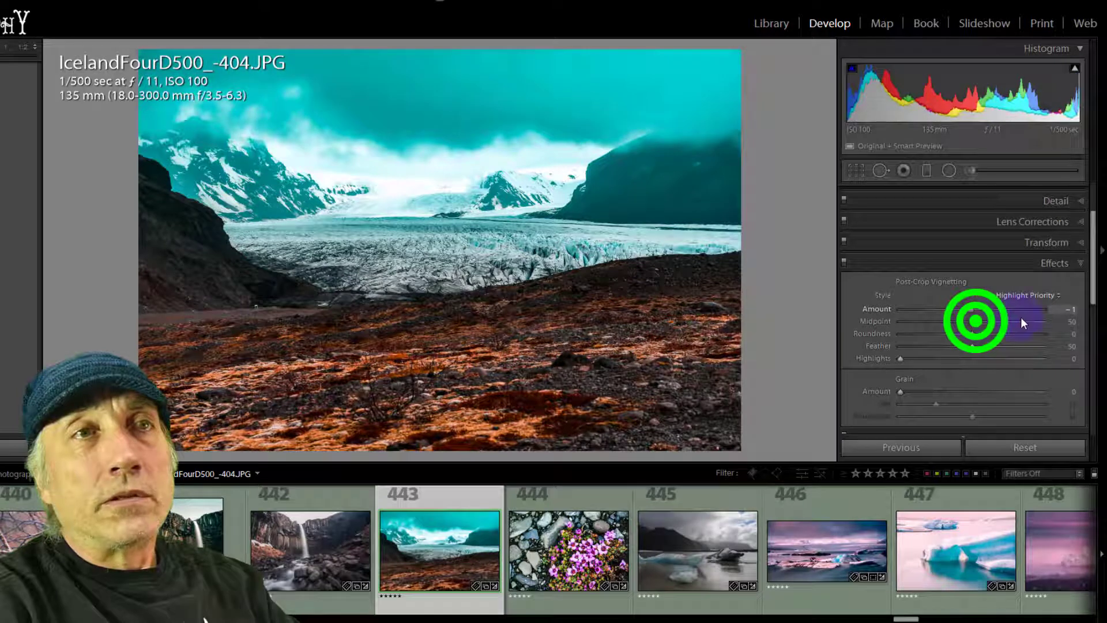
left_click(975, 320)
double_click(972, 309)
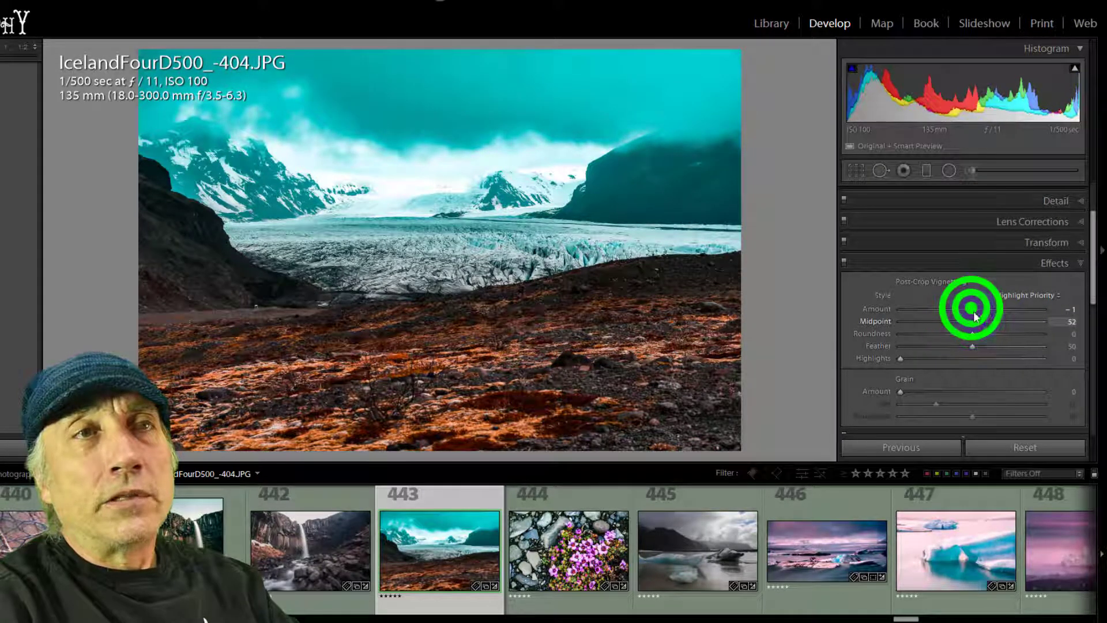
left_click_drag(973, 310, 965, 329)
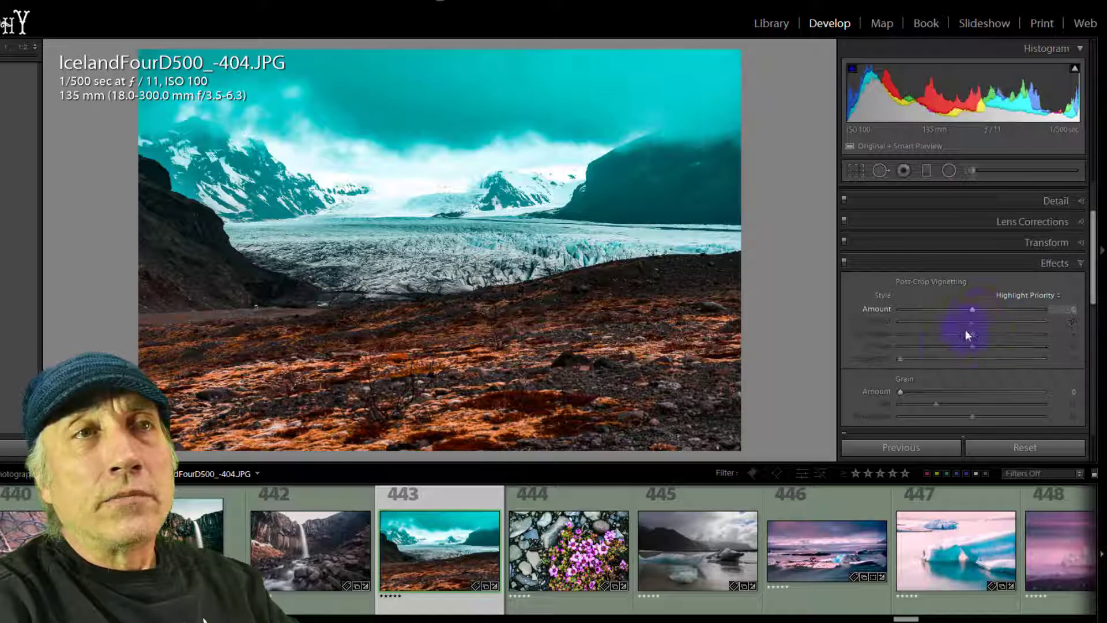
double_click(967, 309)
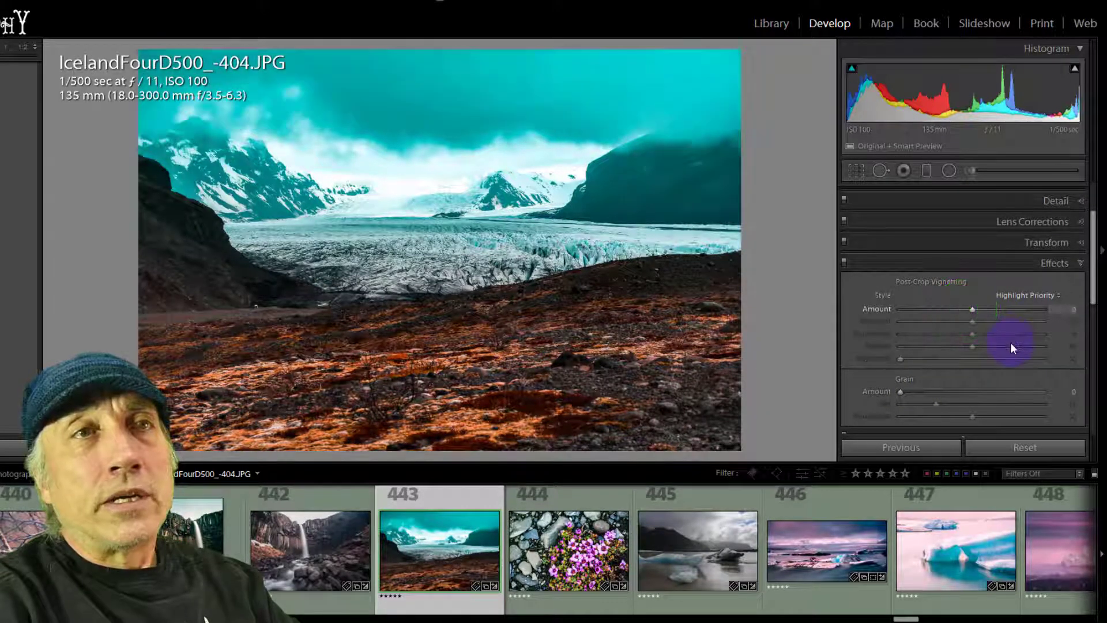
Open the Calibration adjustments and review the Shadows tint and the Red, Green and Blue Primary sliders.
scroll(1047, 339, "down", 3)
left_click(1040, 333)
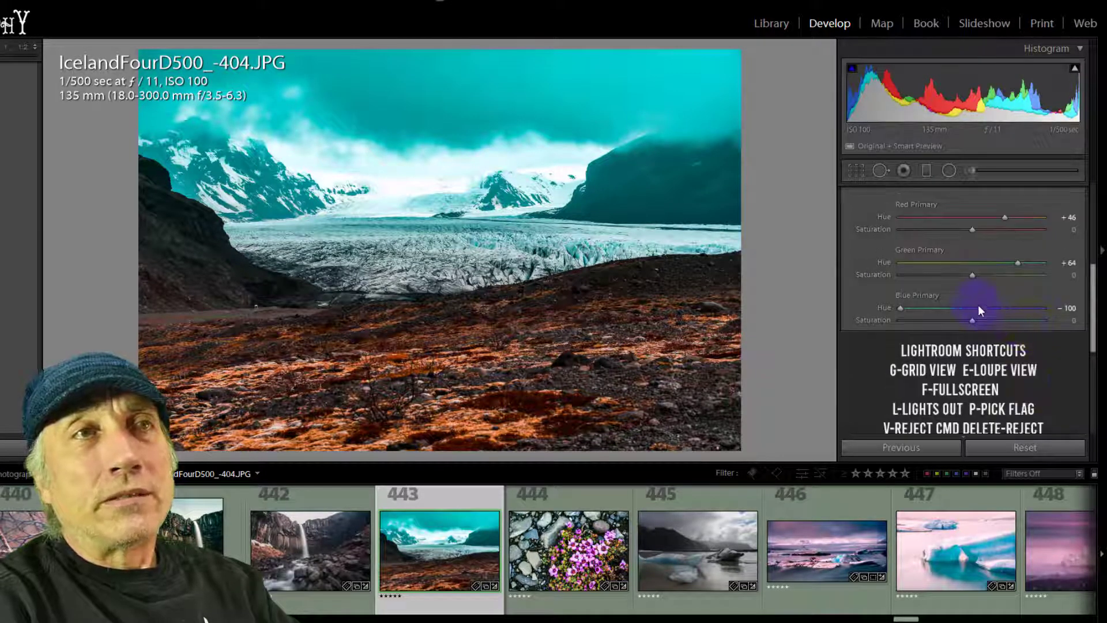
scroll(977, 303, "up", 3)
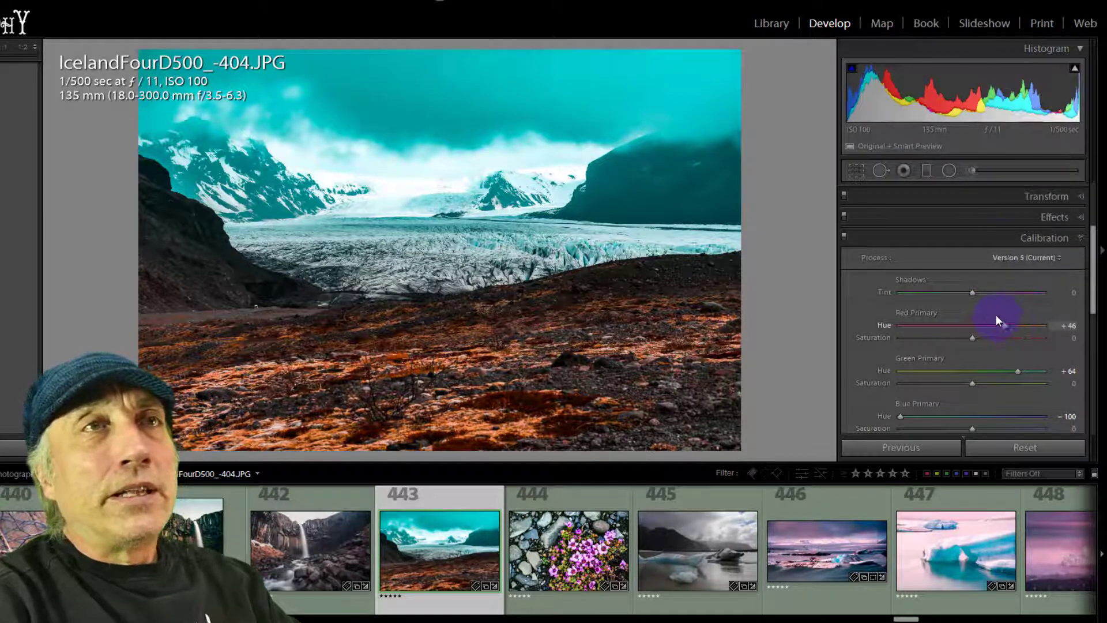
Open the Map module, go through its introductory tips and select the glacier photo in the filmstrip.
left_click(882, 24)
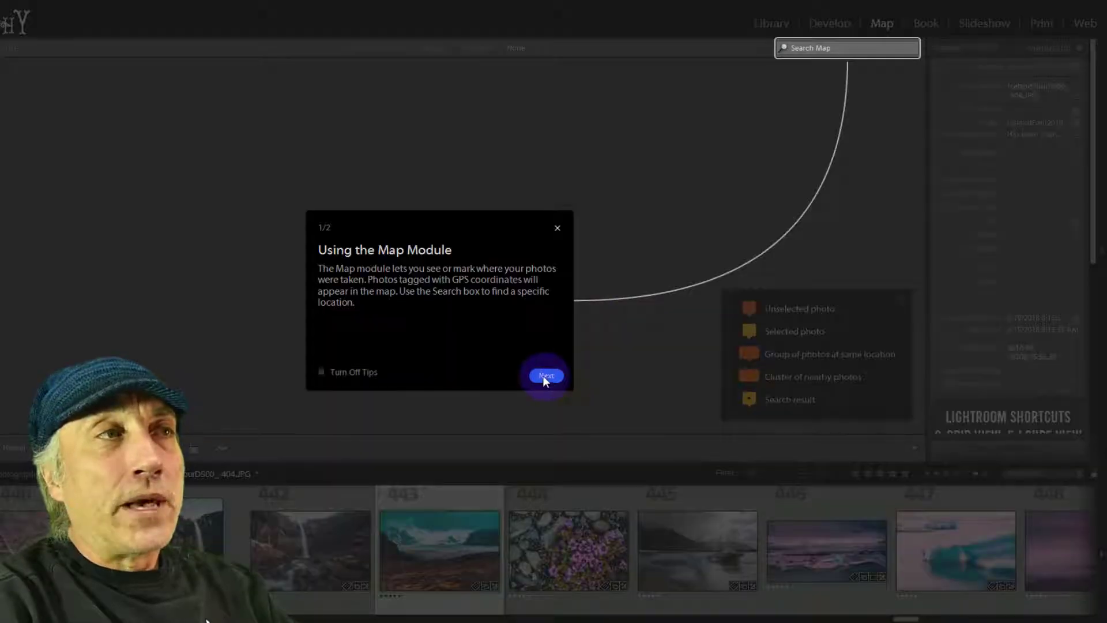
left_click(543, 377)
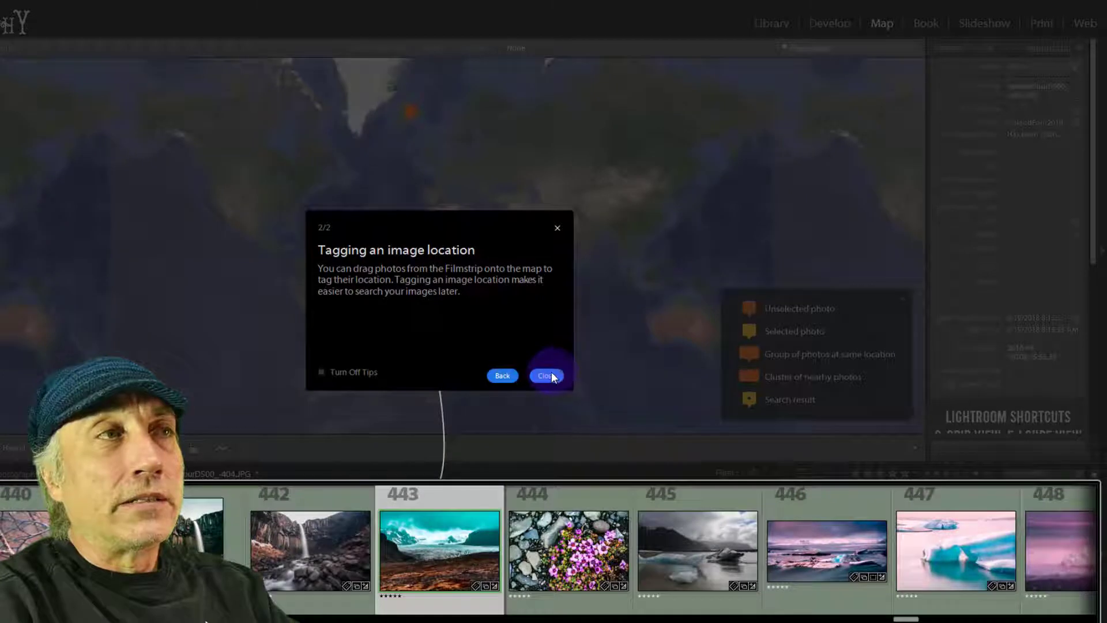
left_click(545, 375)
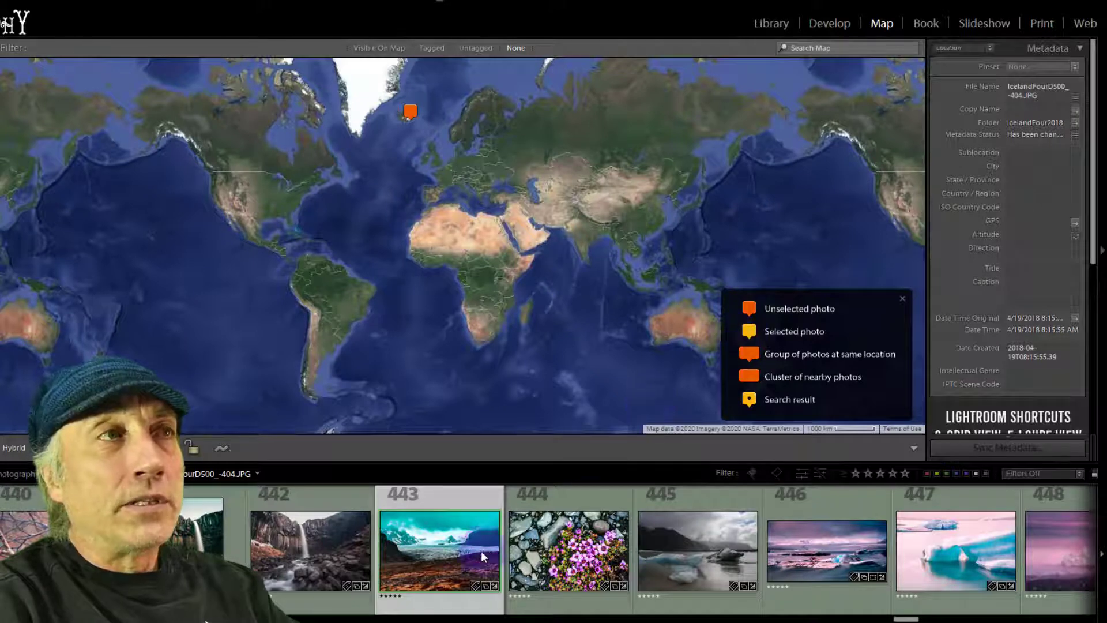
left_click(444, 548)
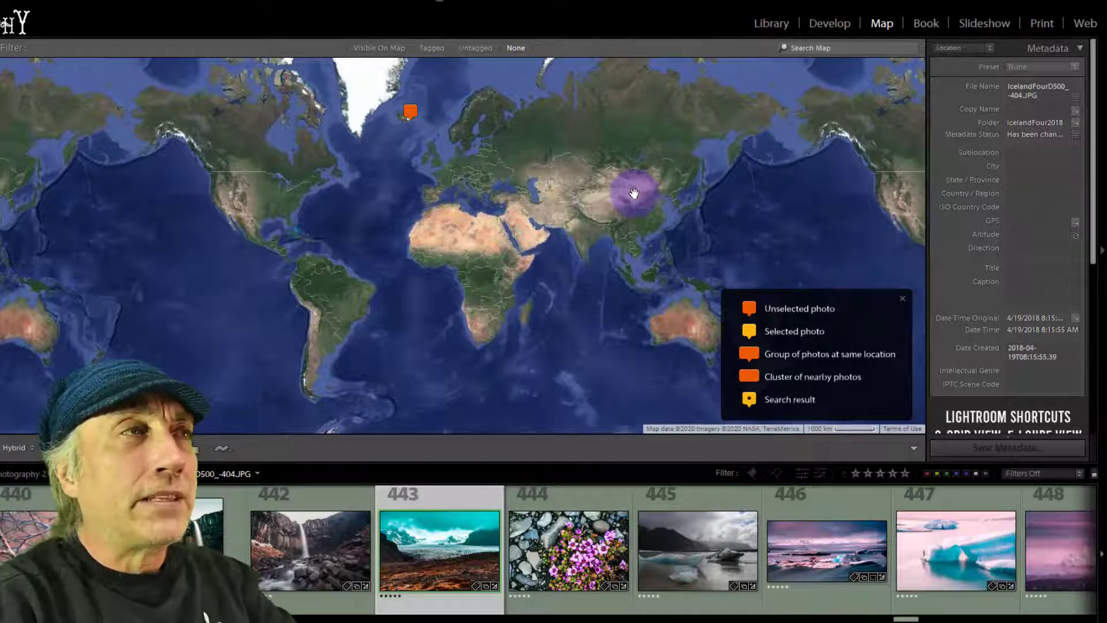
Switch to the Book module and dismiss the page limit notice.
left_click(925, 22)
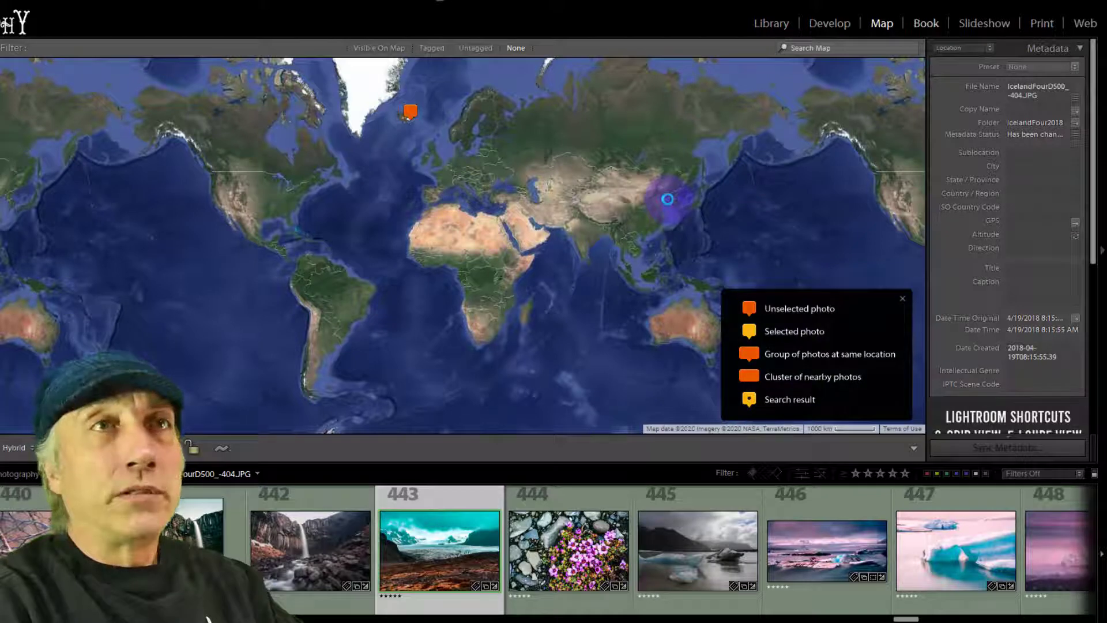
key("ctrl+slash")
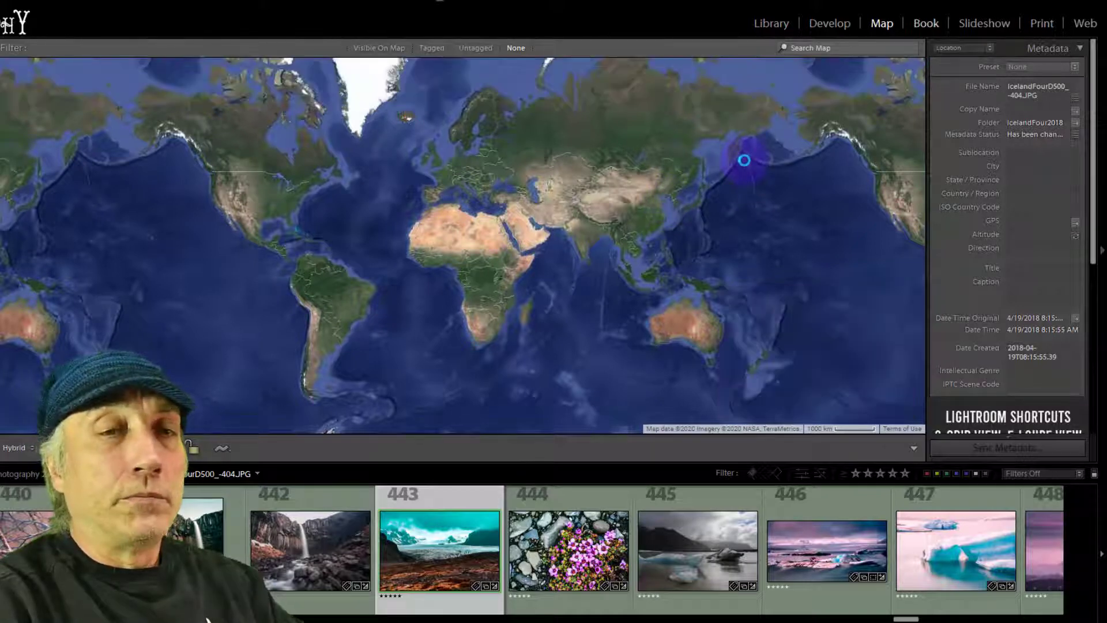
key("ctrl+alt+4")
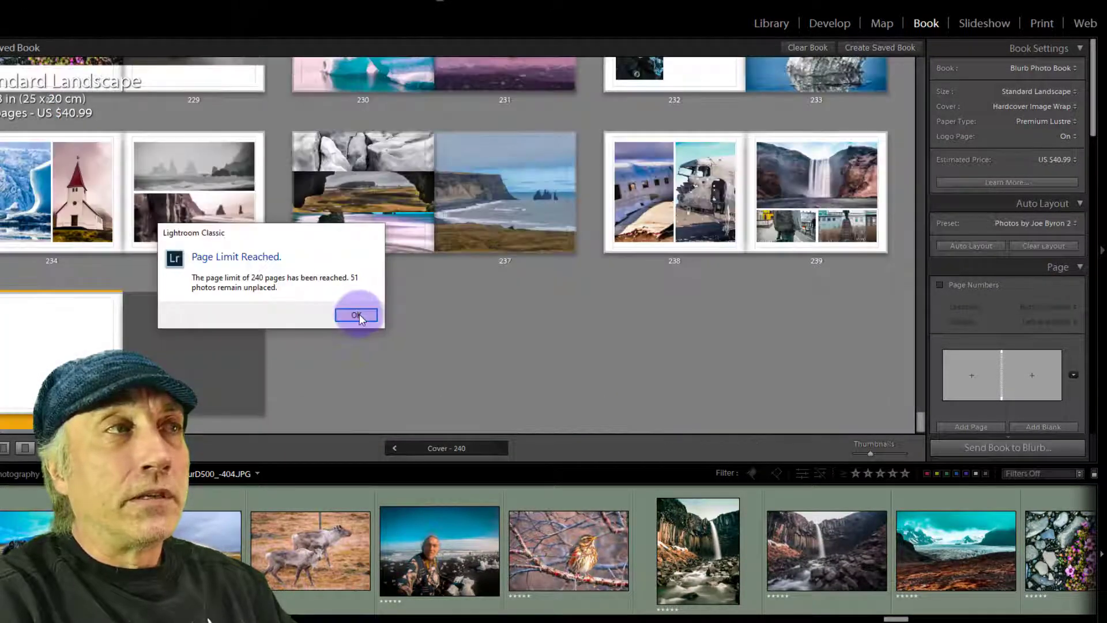
left_click(356, 314)
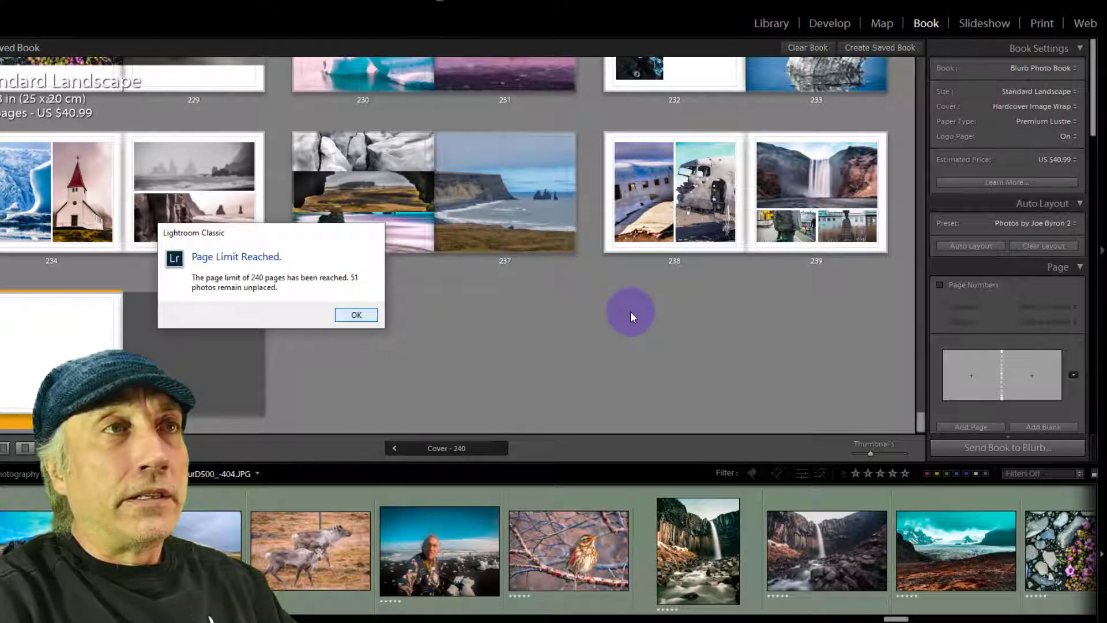
Browse the photo book's page spreads backwards from the last pages.
left_click(920, 368)
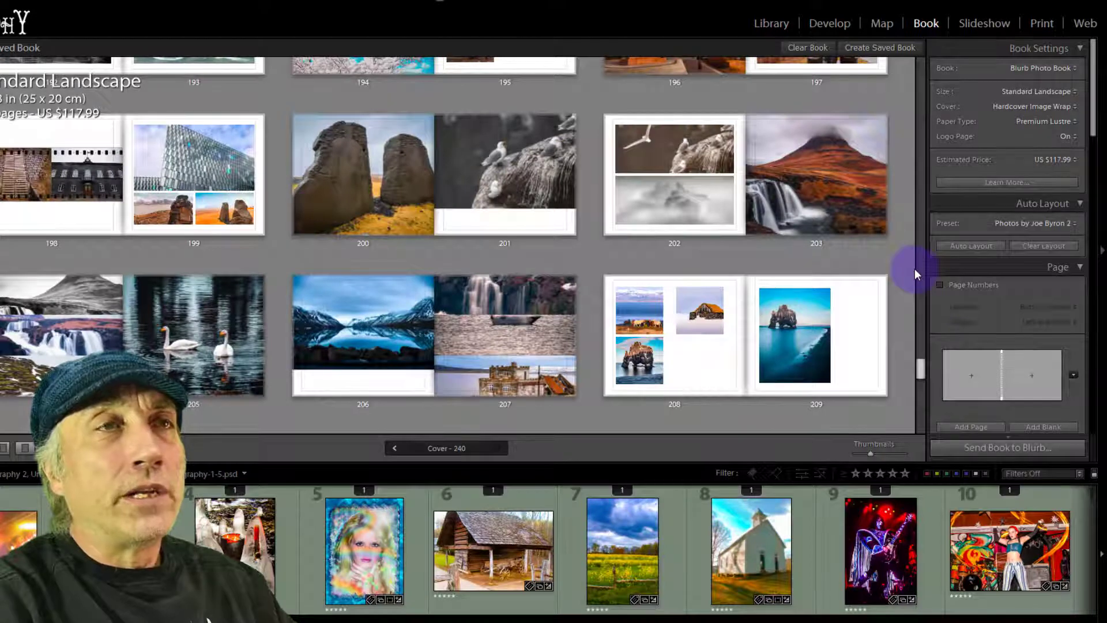
left_click(915, 268)
left_click(918, 267)
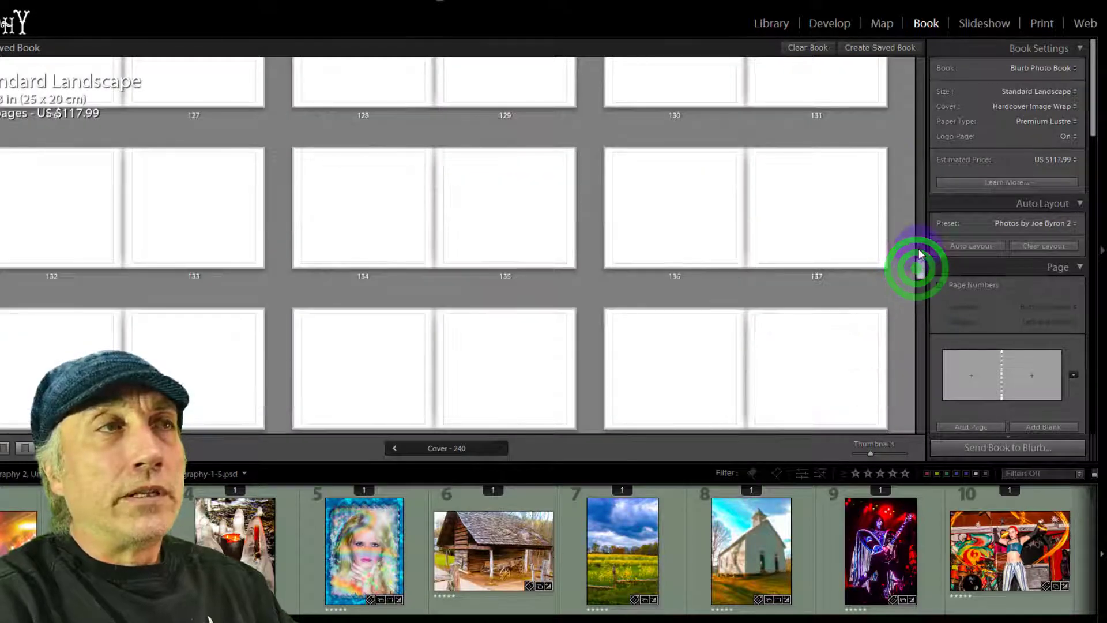
left_click(923, 150)
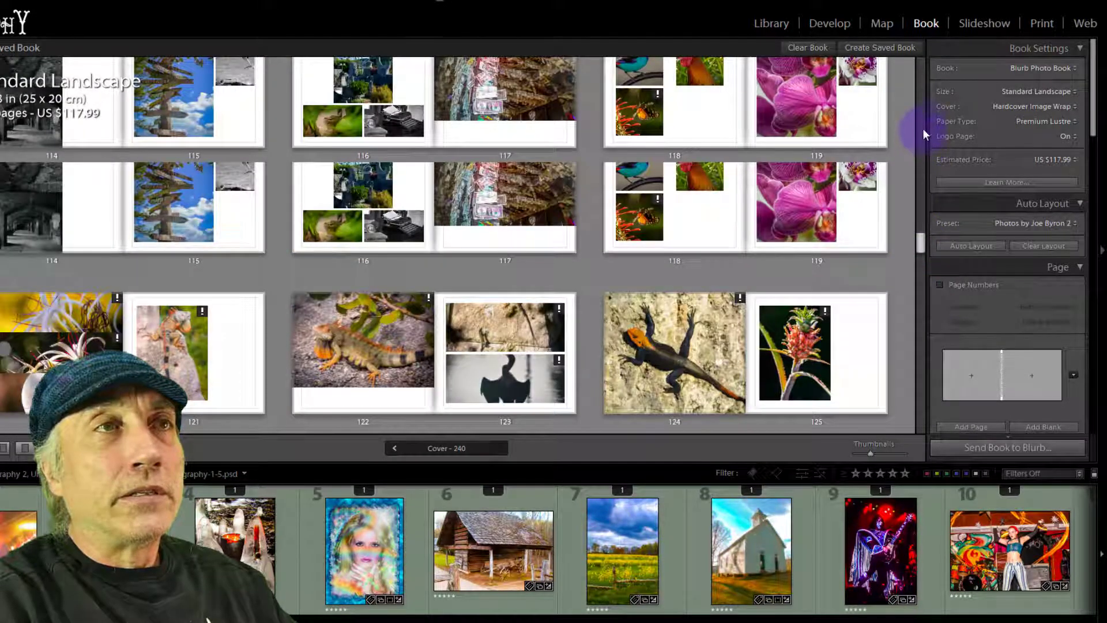
Browse the photo book's spreads back to its first pages and the front and back covers.
left_click(922, 118)
left_click(923, 92)
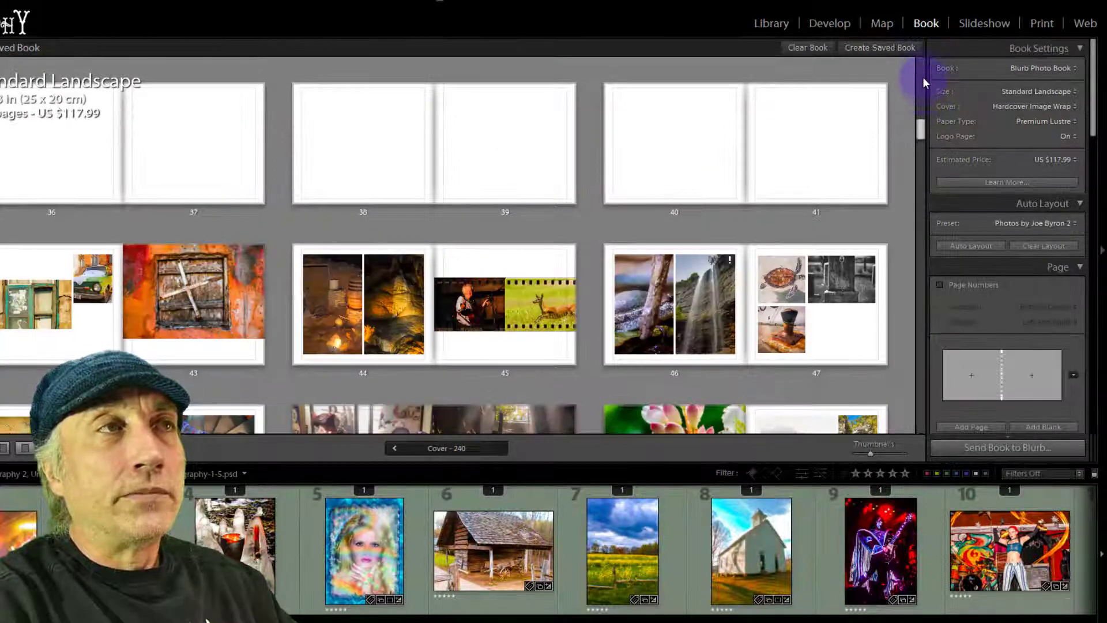
left_click(923, 69)
left_click(922, 55)
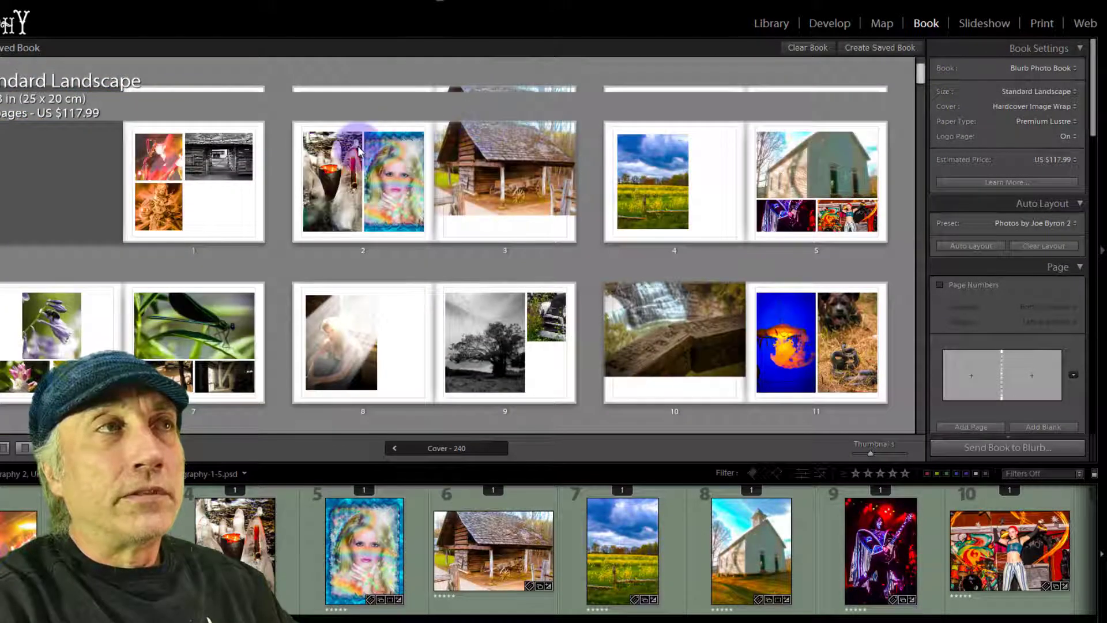
scroll(359, 151, "up", 2)
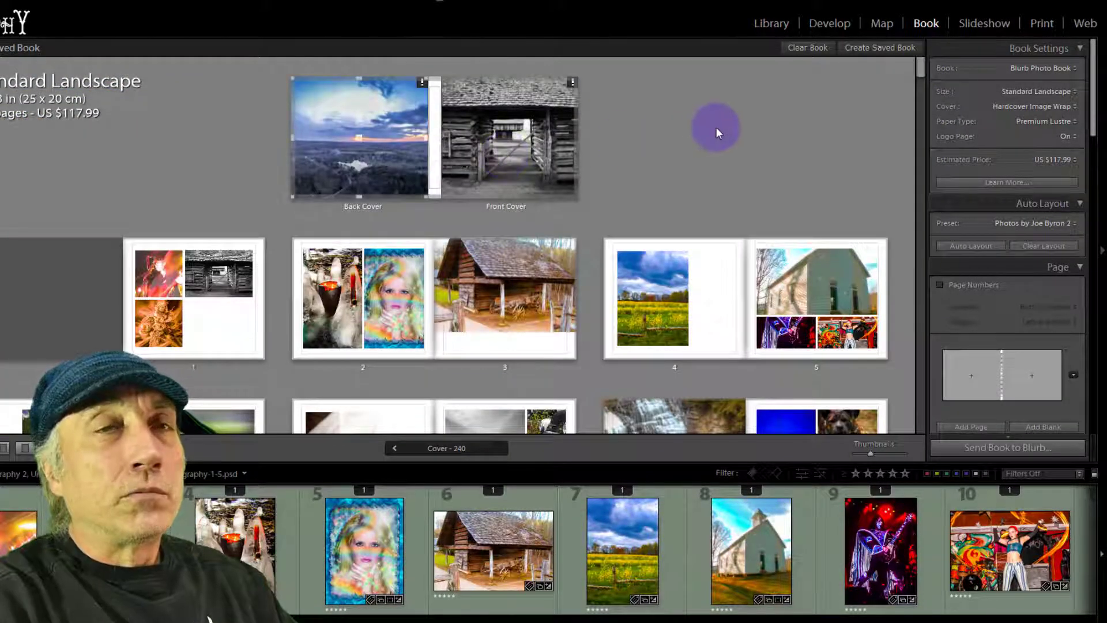
Switch to the Slideshow module and play the slideshow of the collection's photos.
left_click(979, 19)
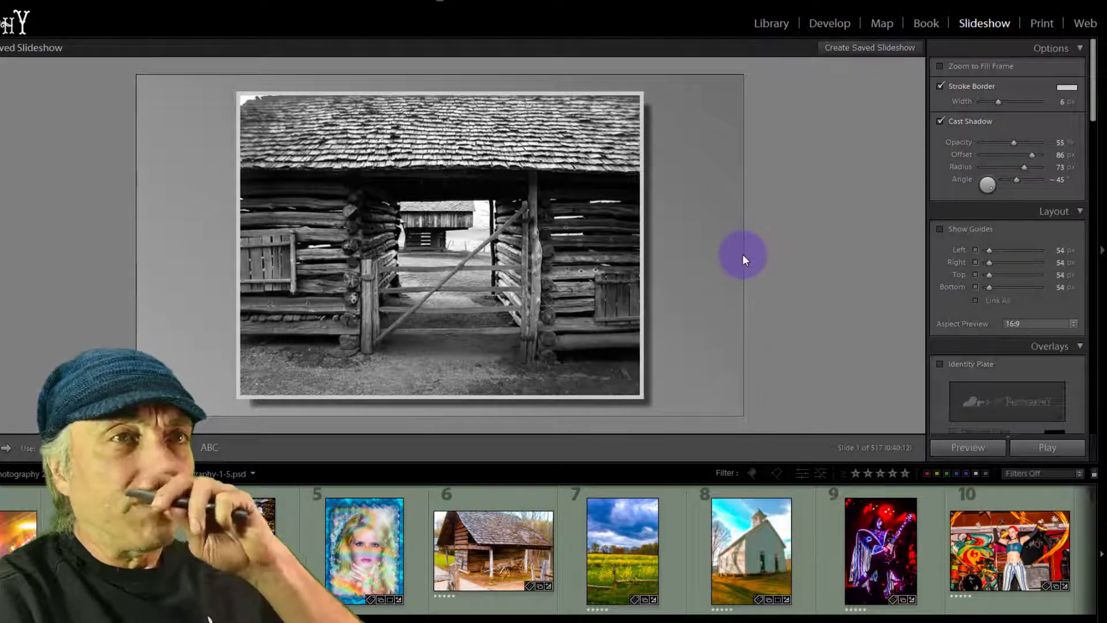
left_click(1046, 448)
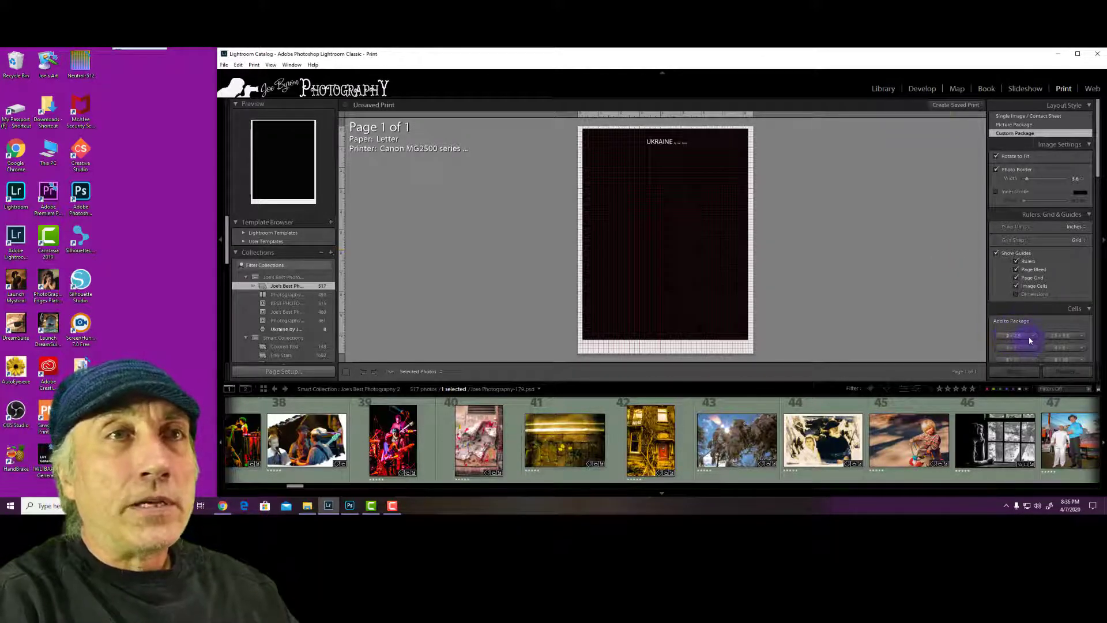
Review the Print module's guides, cells, page background and identity plate settings for the custom package.
scroll(1029, 339, "down", 3)
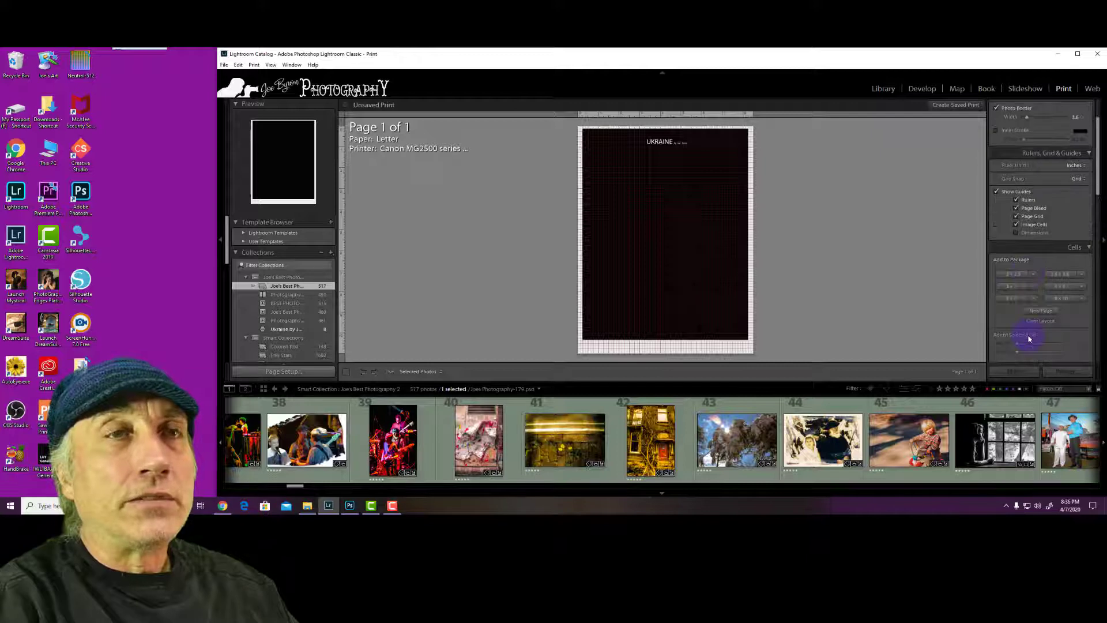
scroll(967, 334, "down", 9)
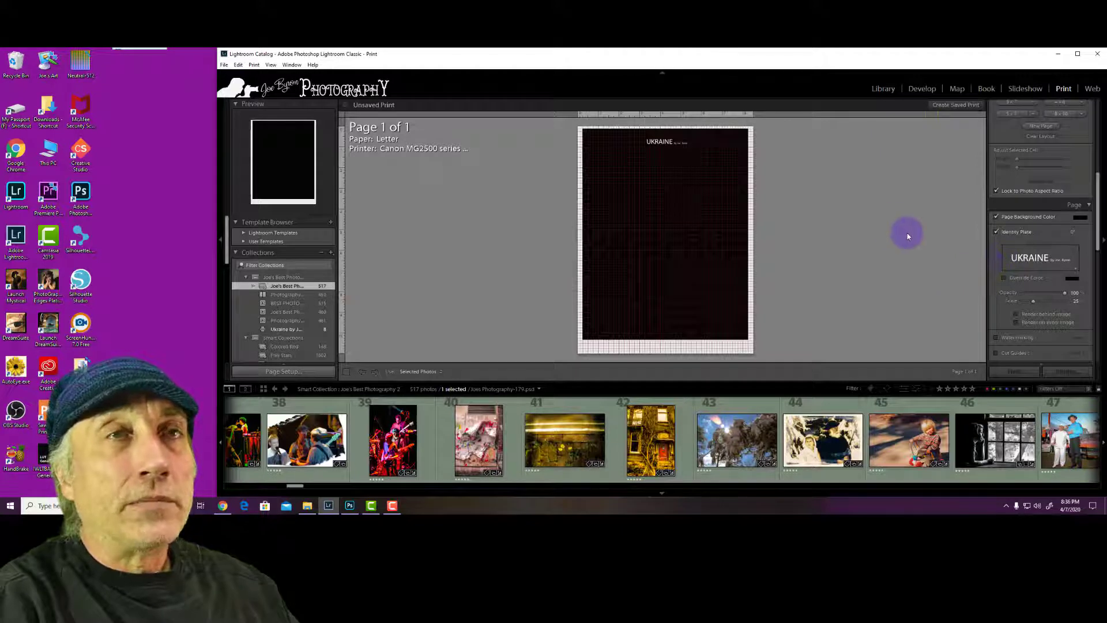
Open the Web module and browse the photos in the Square Gallery preview.
left_click(1091, 88)
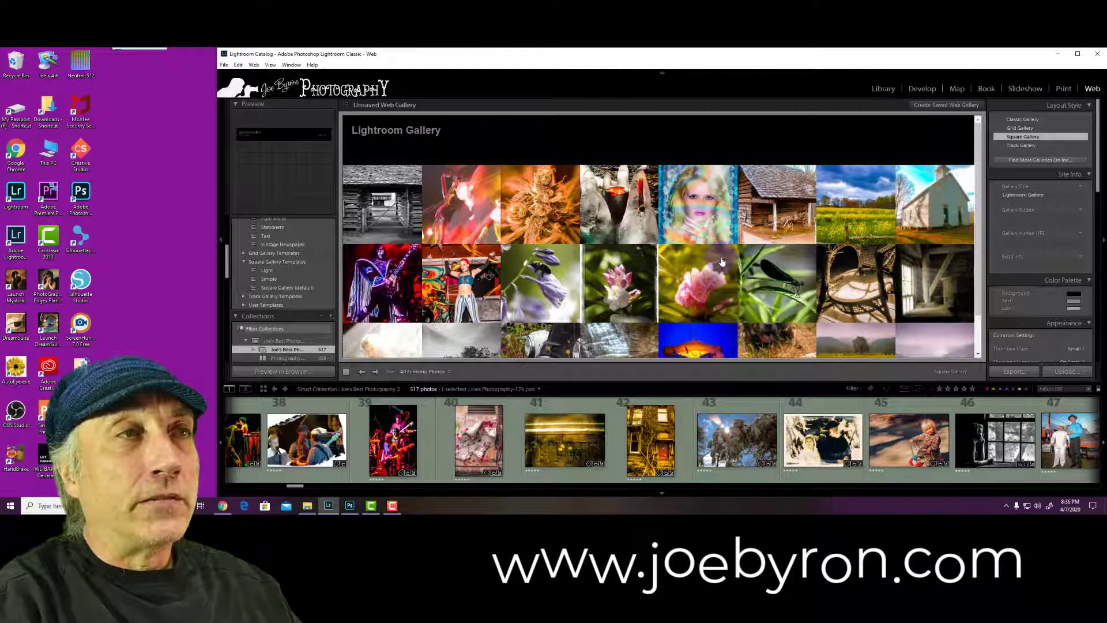
scroll(721, 261, "down", 2)
scroll(722, 261, "down", 3)
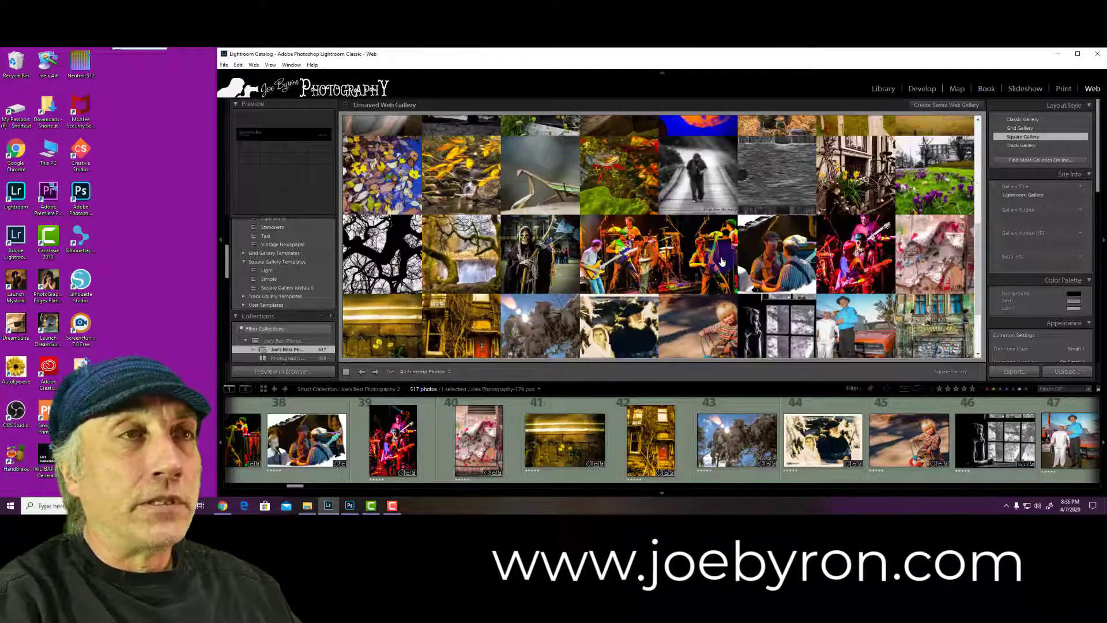
scroll(721, 261, "down", 3)
scroll(721, 261, "down", 5)
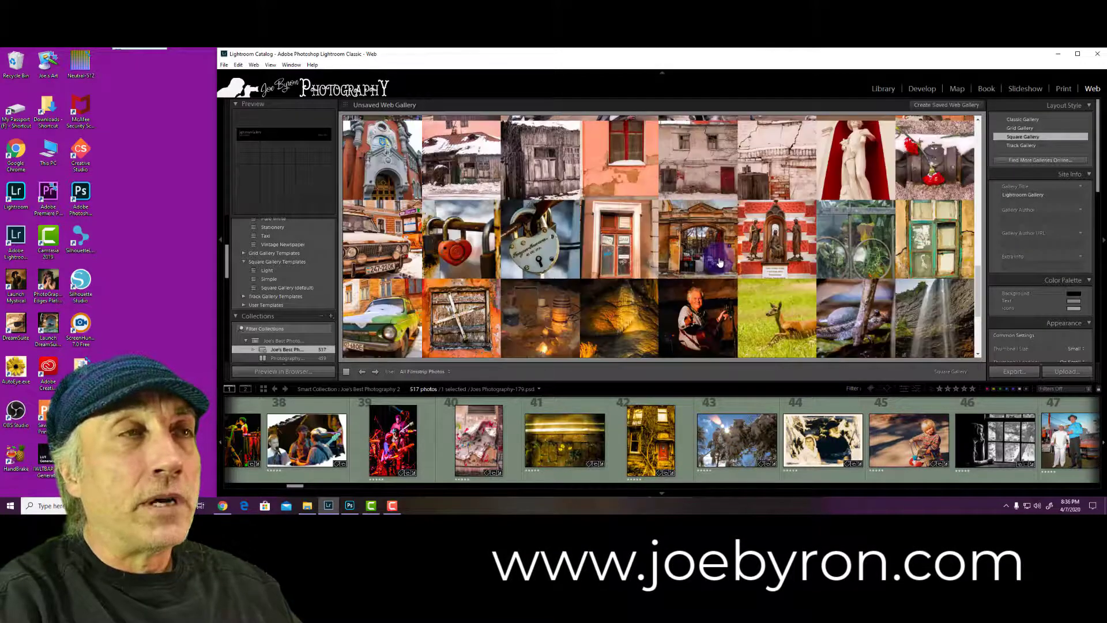
scroll(720, 262, "down", 5)
scroll(720, 263, "down", 5)
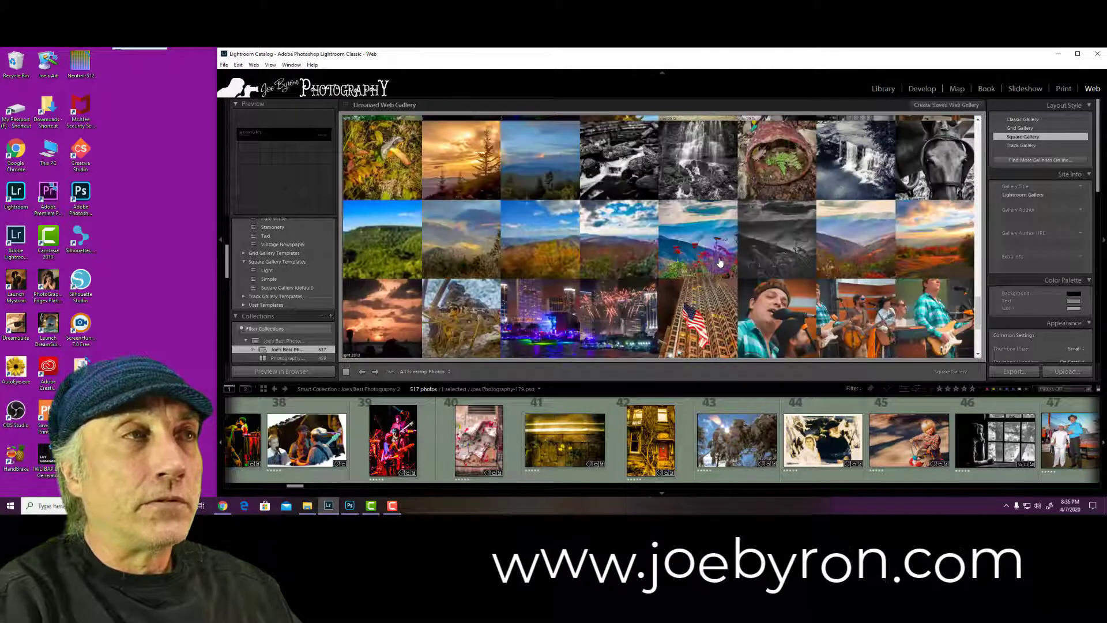
scroll(721, 262, "down", 5)
scroll(720, 262, "down", 5)
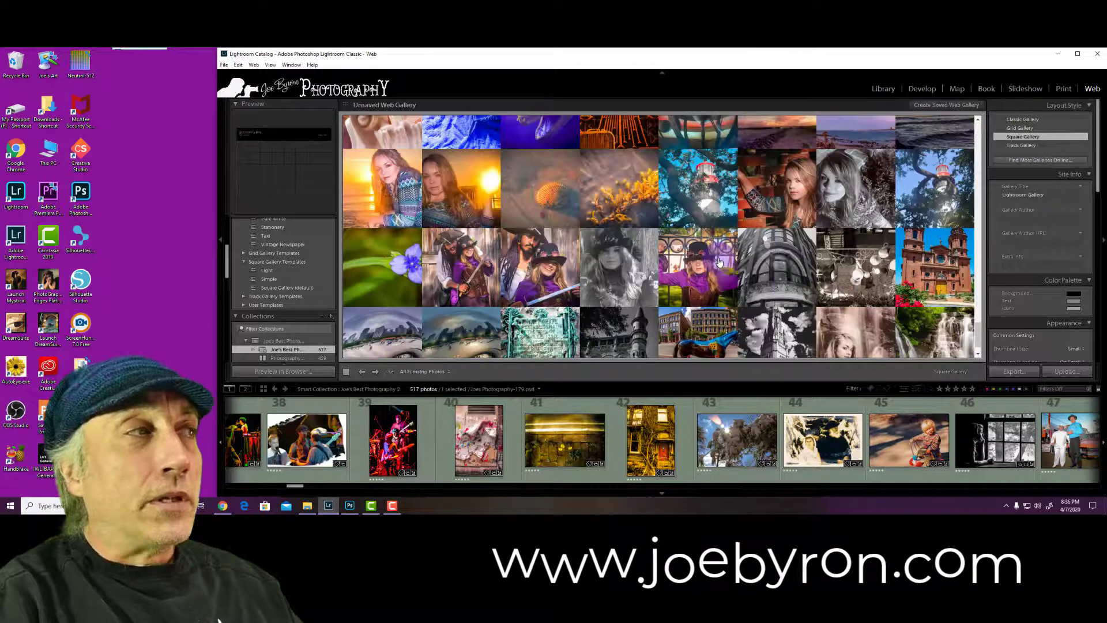
scroll(719, 263, "down", 5)
scroll(720, 263, "down", 5)
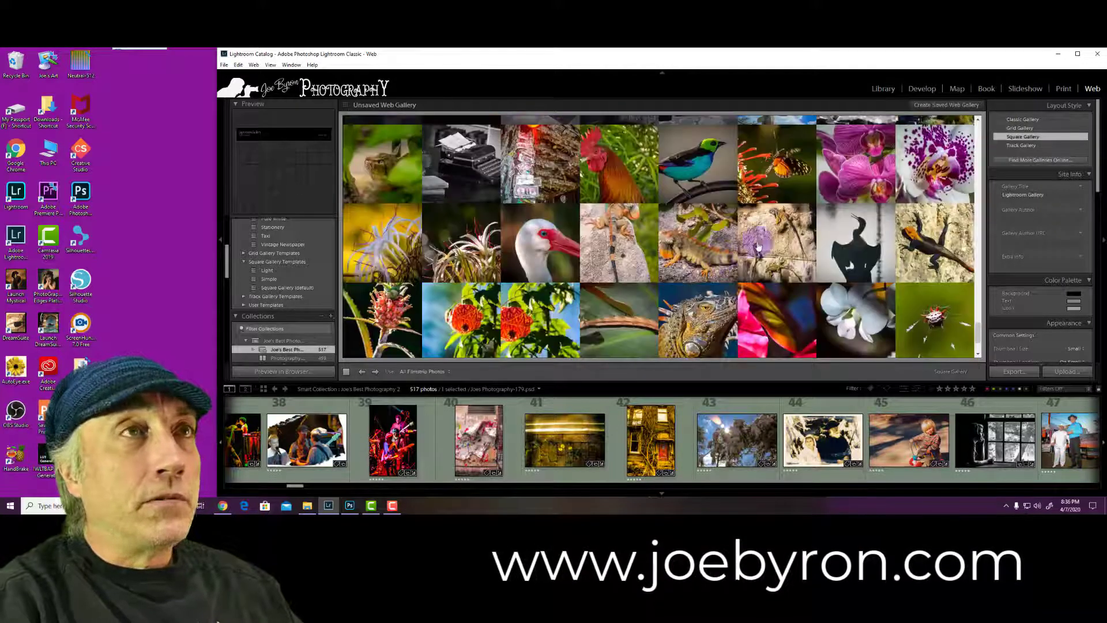
scroll(719, 254, "down", 5)
scroll(719, 249, "down", 3)
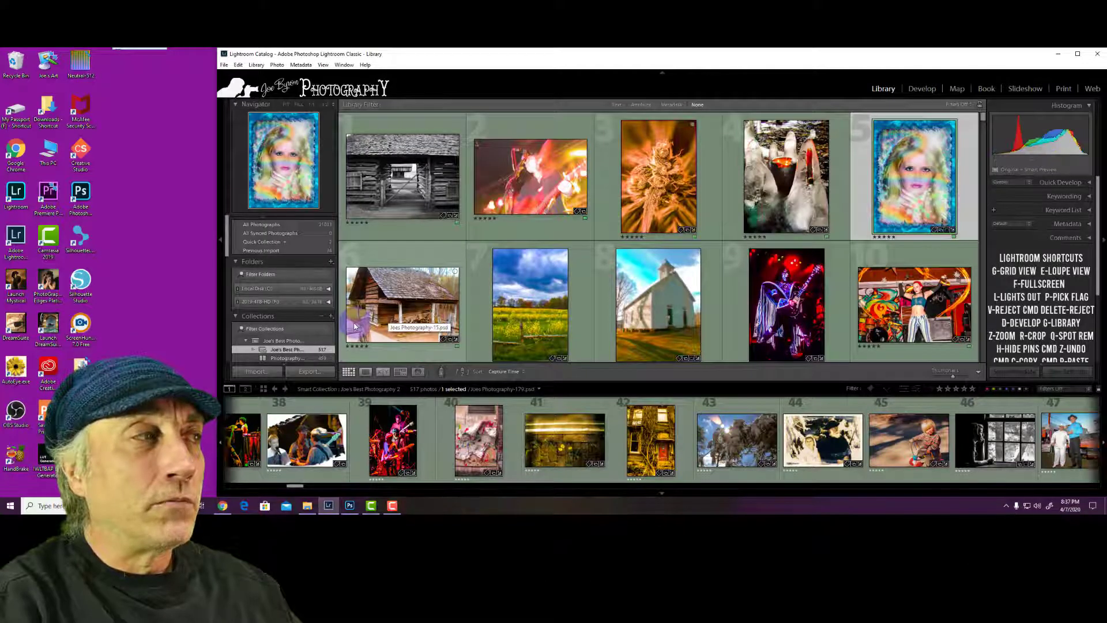
Open the photo import window from the Library and try the Copy and Add import methods.
left_click(259, 372)
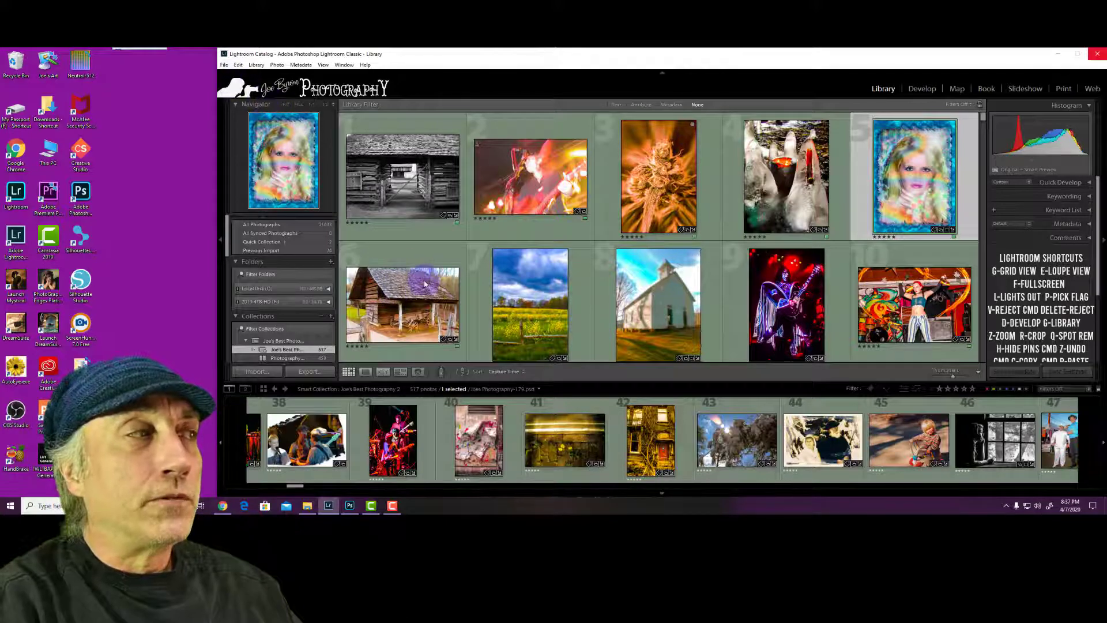
left_click(257, 372)
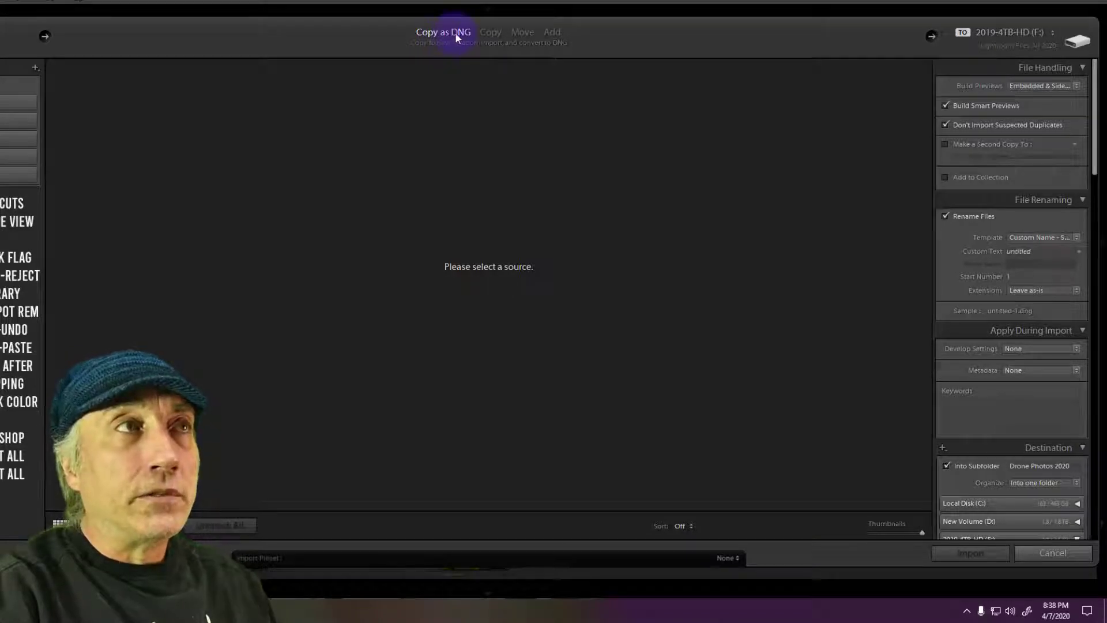
left_click(491, 33)
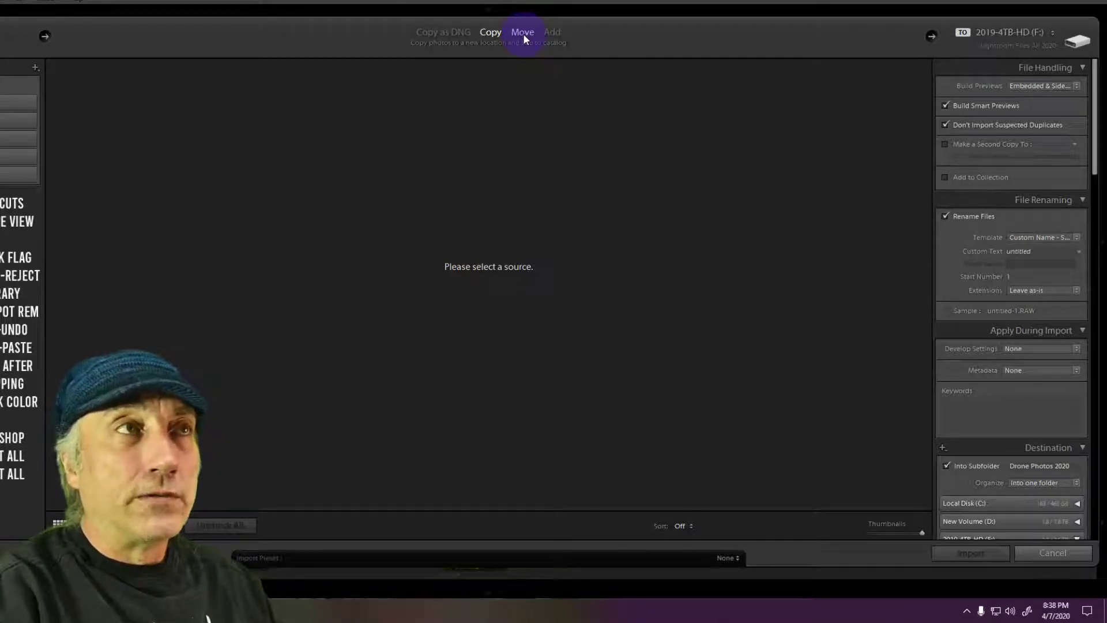
left_click(554, 33)
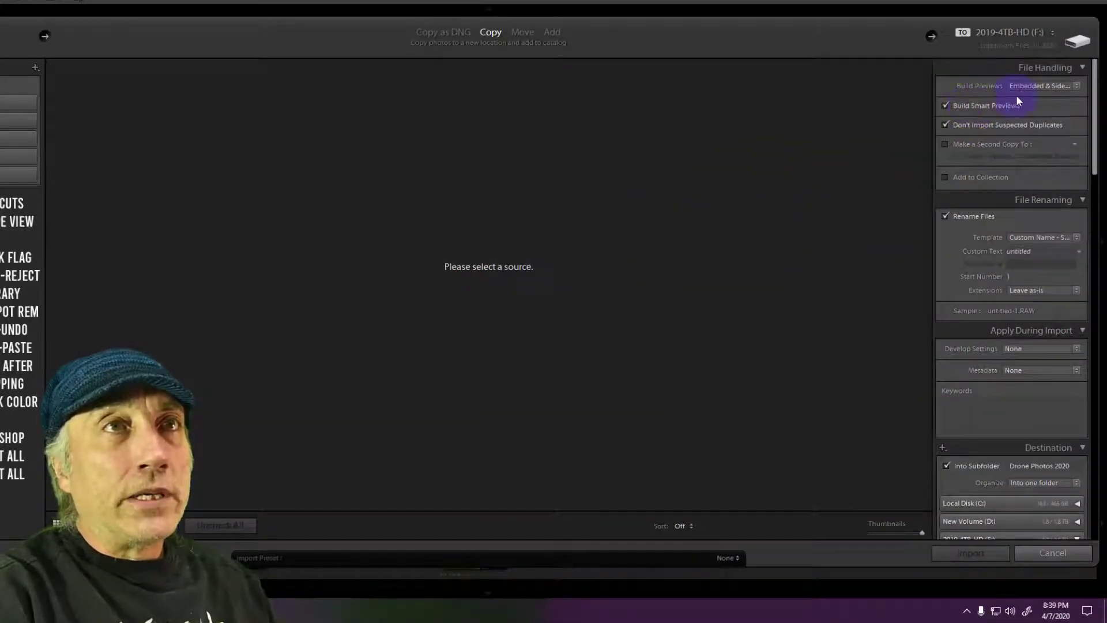
Check the available Build Previews options for the import and leave the list without changing the selection.
left_click(1074, 85)
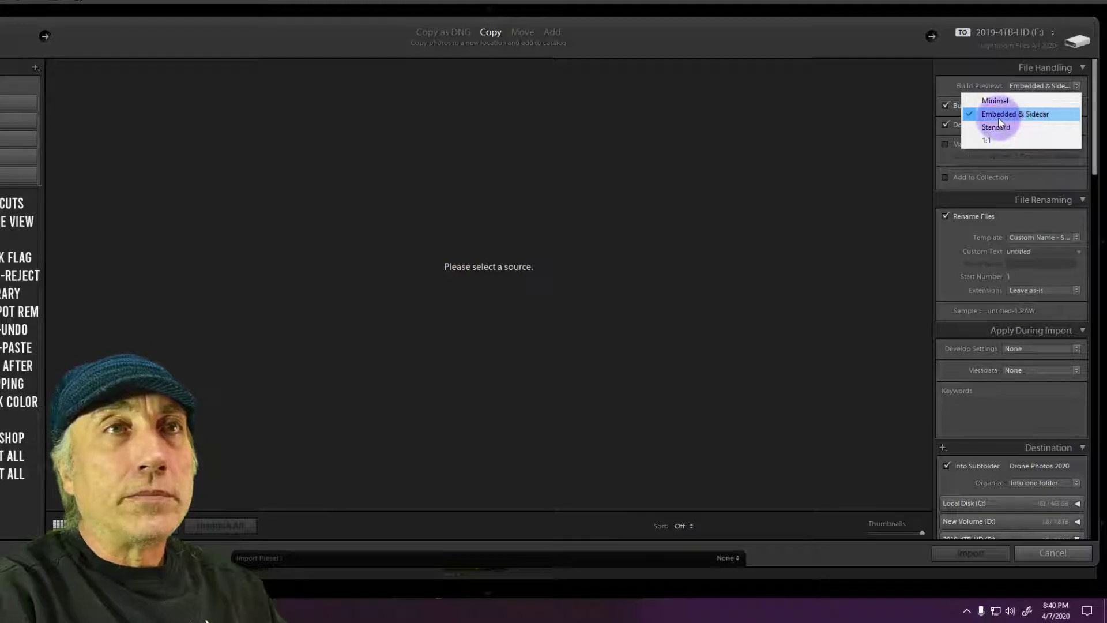
left_click(880, 147)
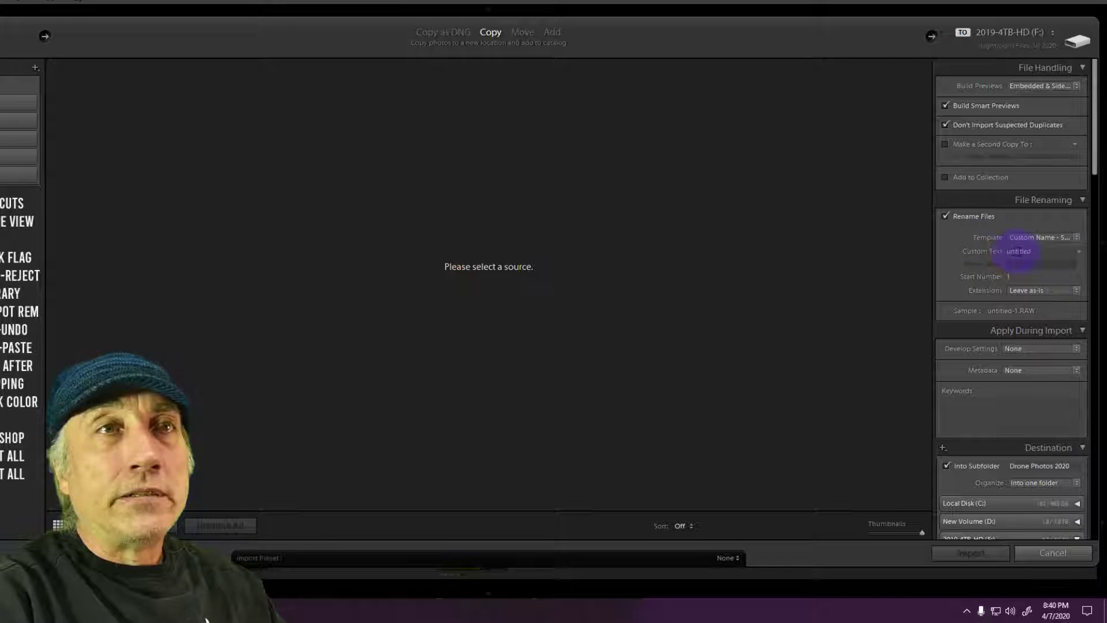
Choose the Custom Name - Sequence template for renaming imported files and go through the custom text, start number and keywords fields.
left_click(1019, 252)
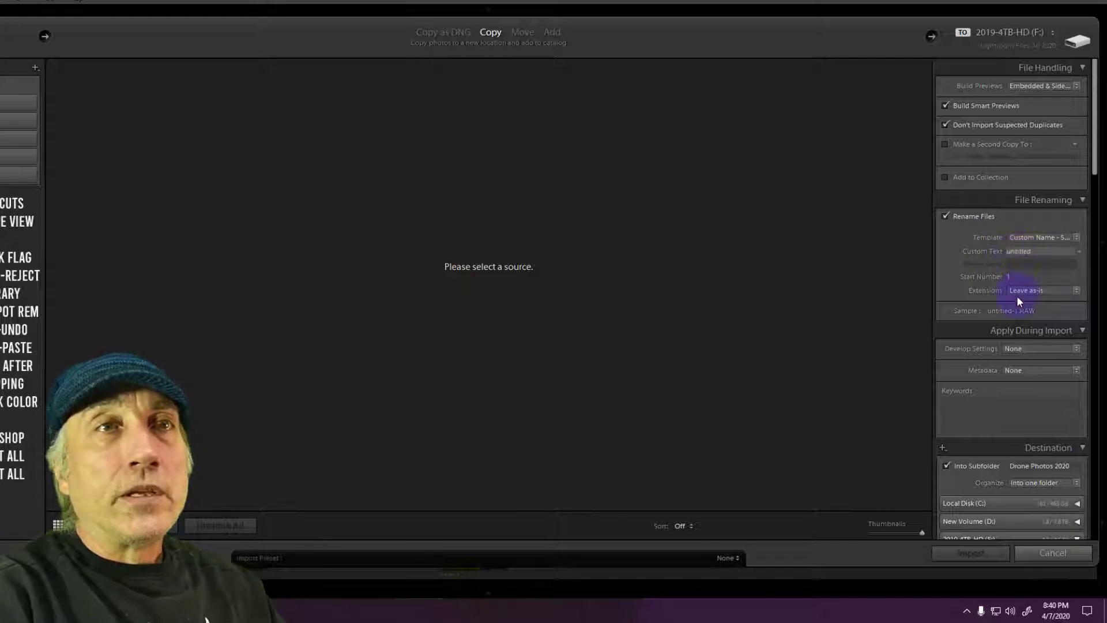
left_click(1045, 237)
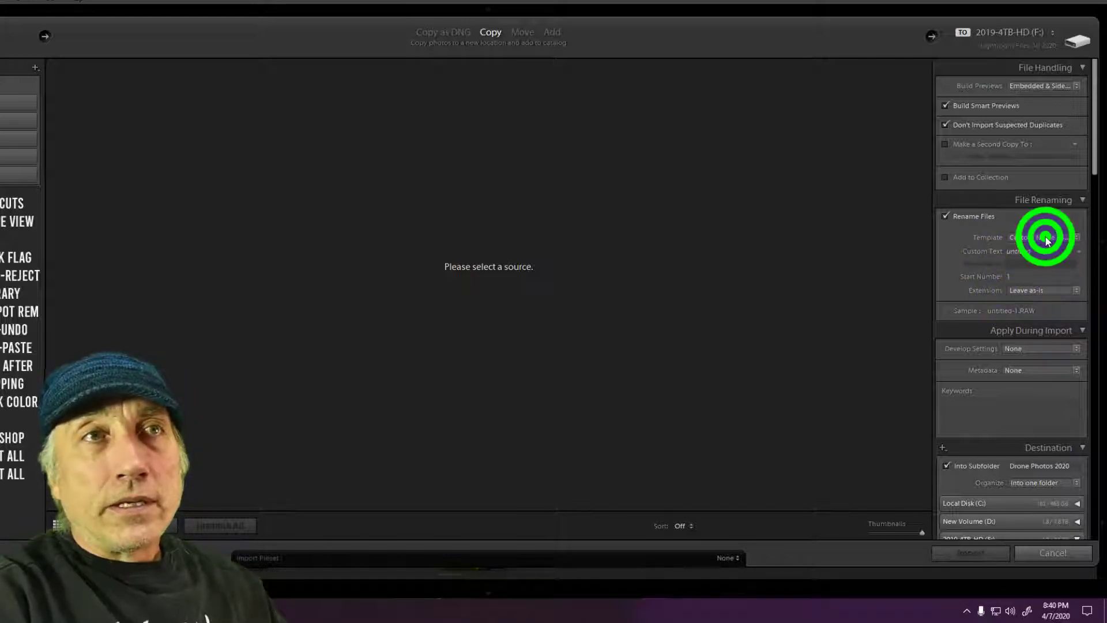
left_click(979, 259)
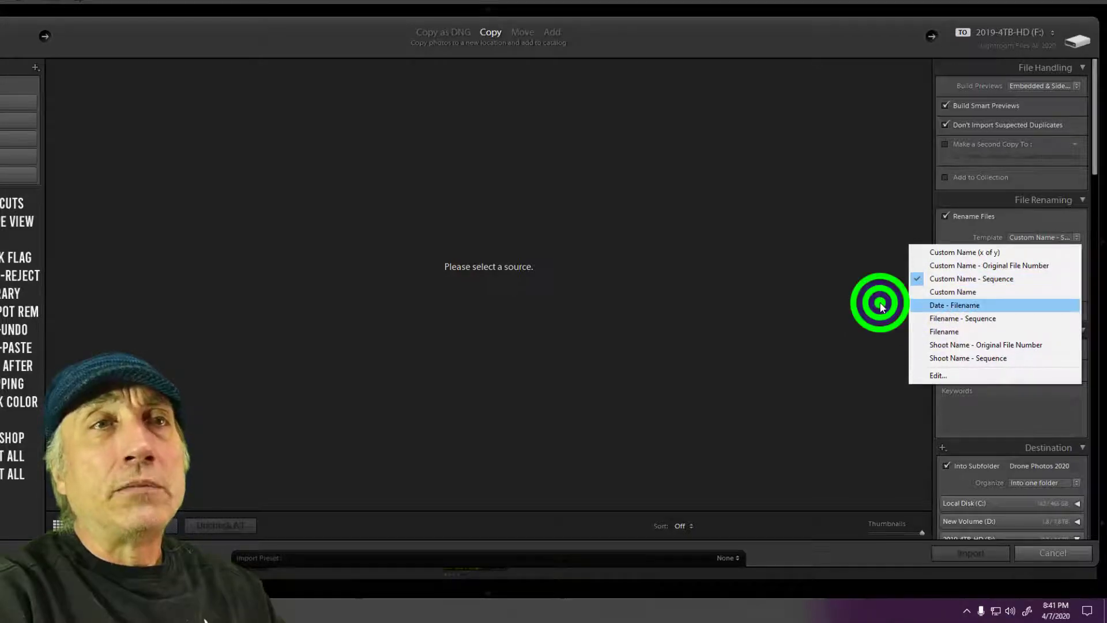
left_click(977, 280)
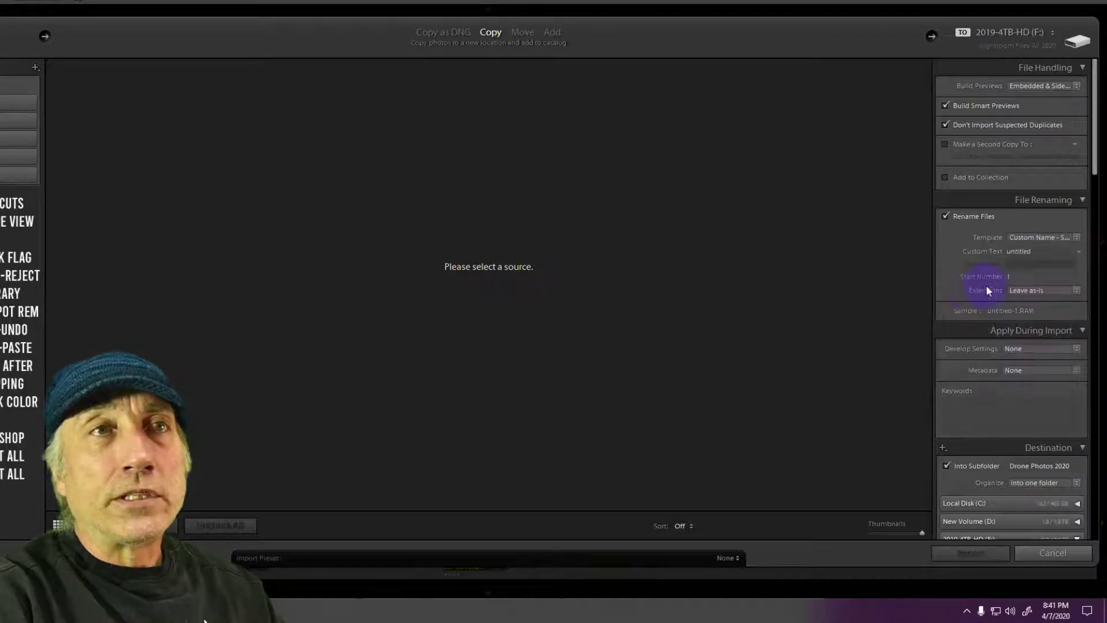
left_click(1019, 279)
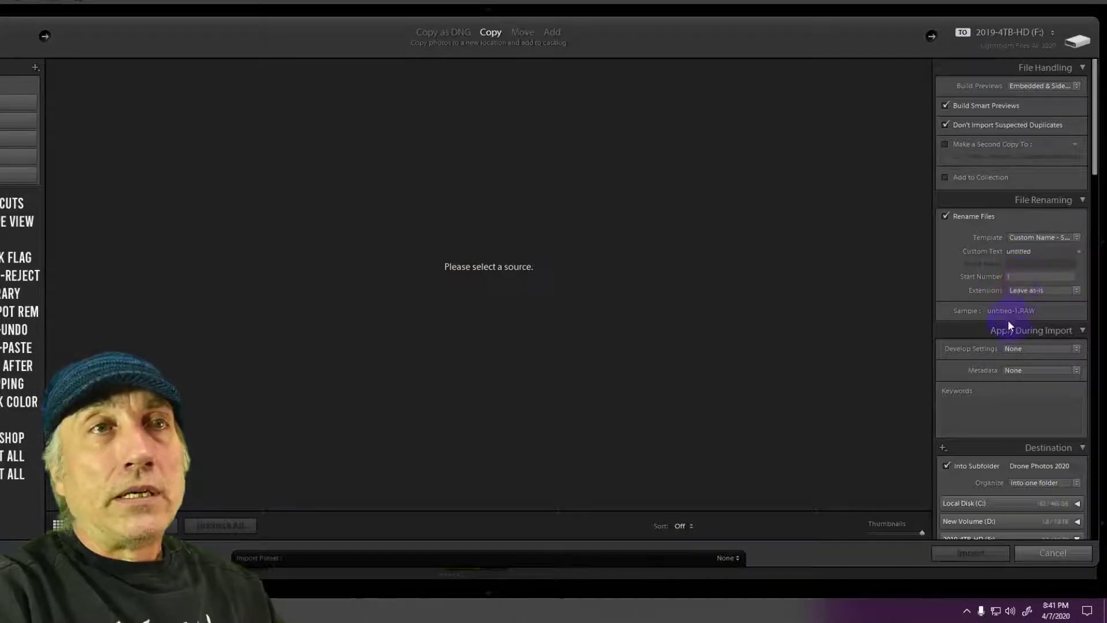
left_click(971, 323)
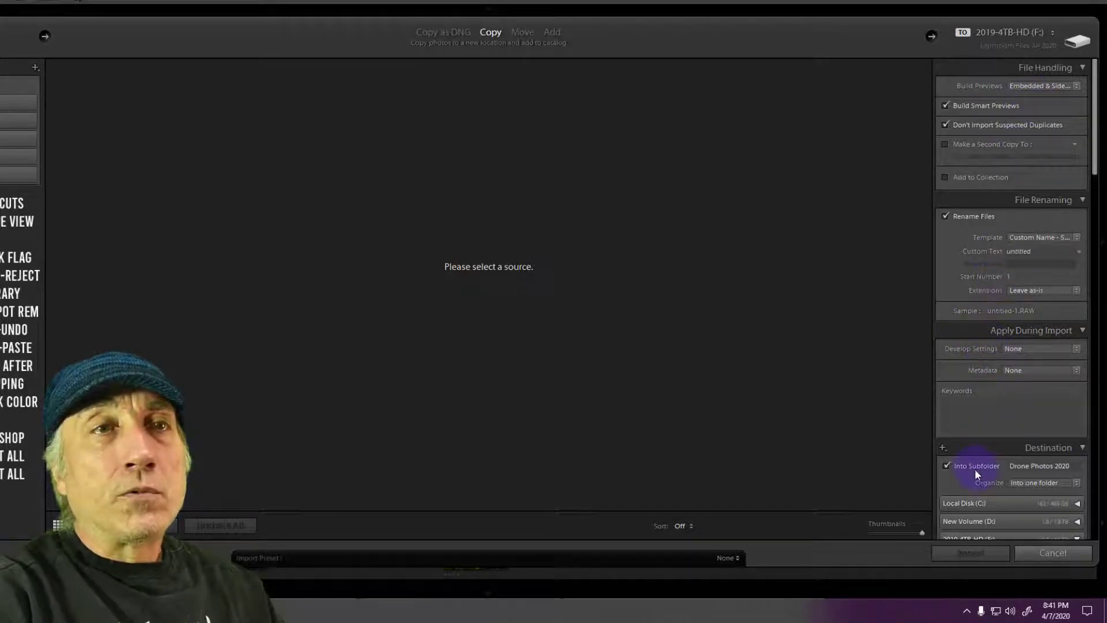
left_click(993, 412)
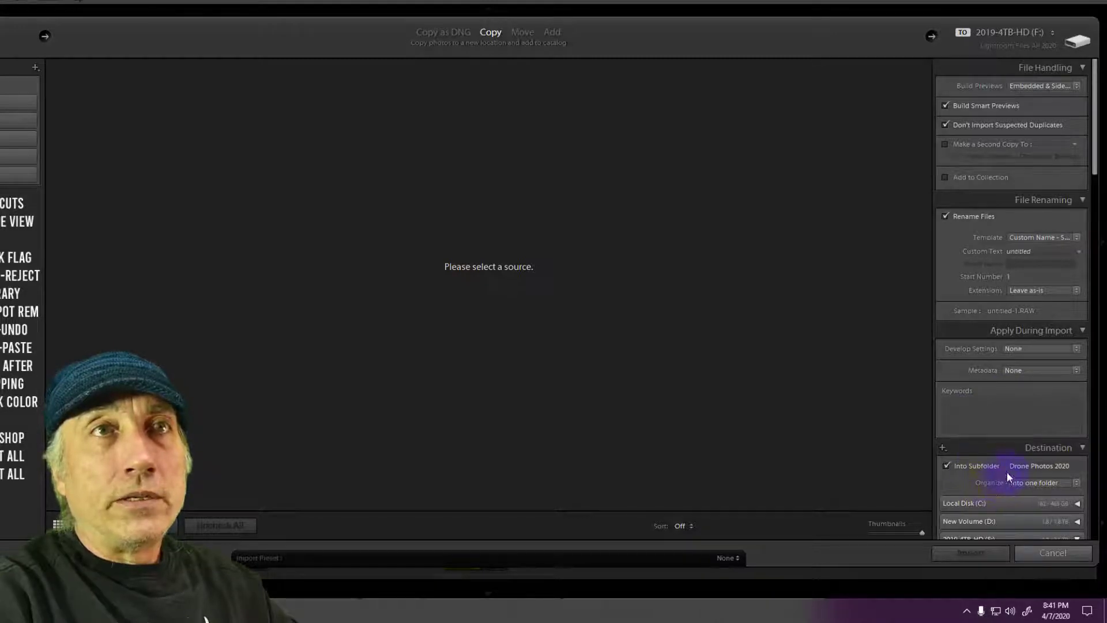
Examine the import destination folders on the 2019-4TB-HD (F:) drive, including the subfolders of Lightroom Files All 2020.
left_click(1096, 145)
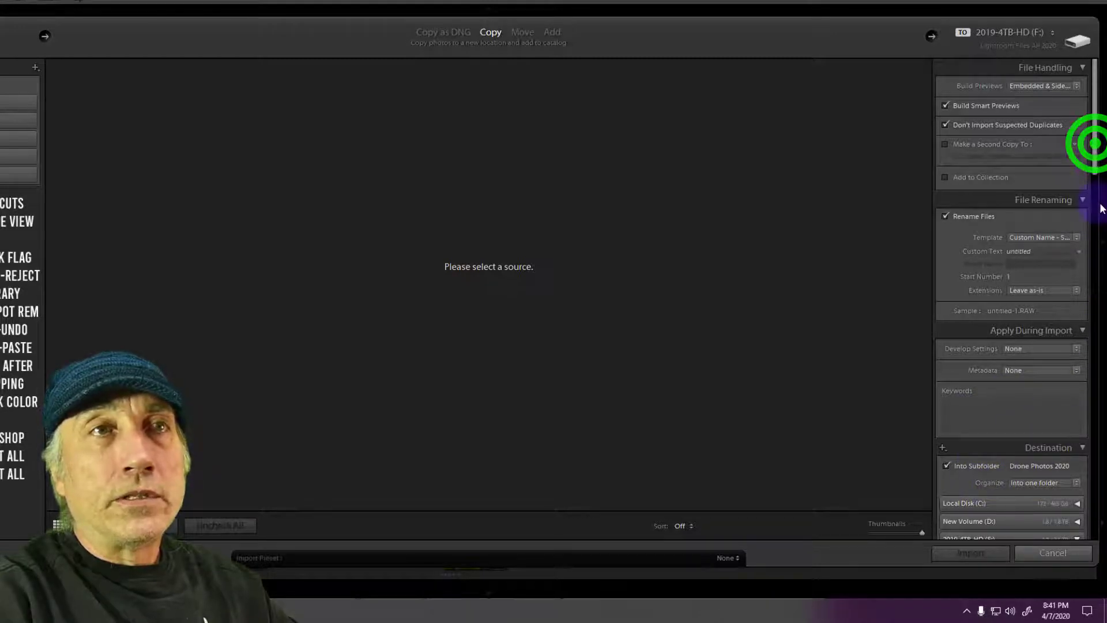
left_click_drag(1096, 153, 1103, 228)
scroll(1033, 231, "down", 5)
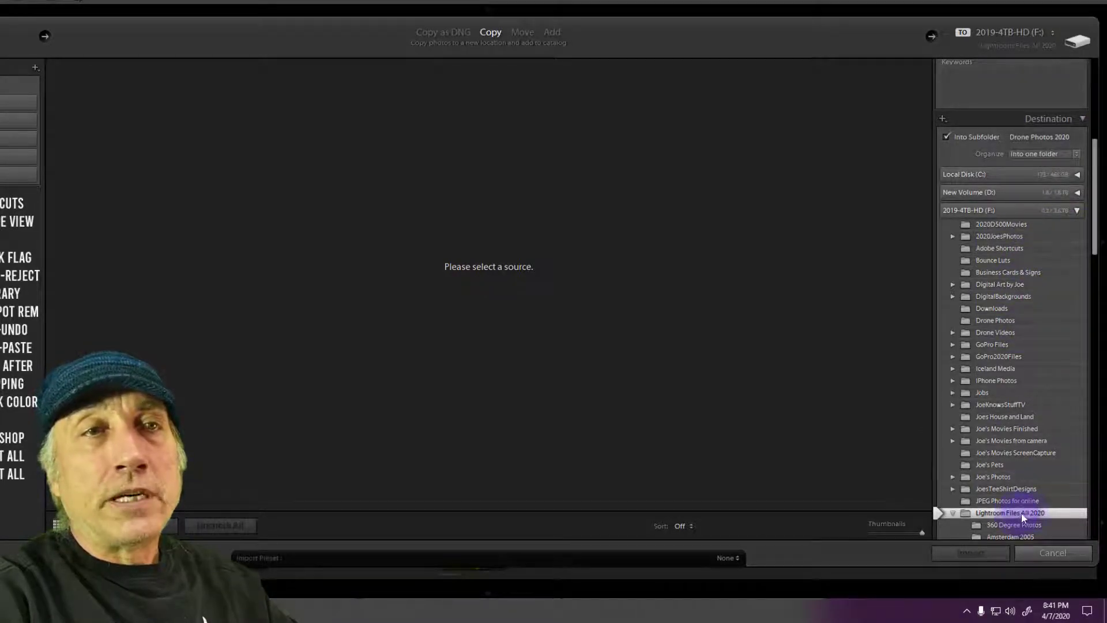
left_click(1094, 192)
left_click_drag(1094, 192, 1097, 341)
left_click(1097, 341)
scroll(1033, 380, "down", 1)
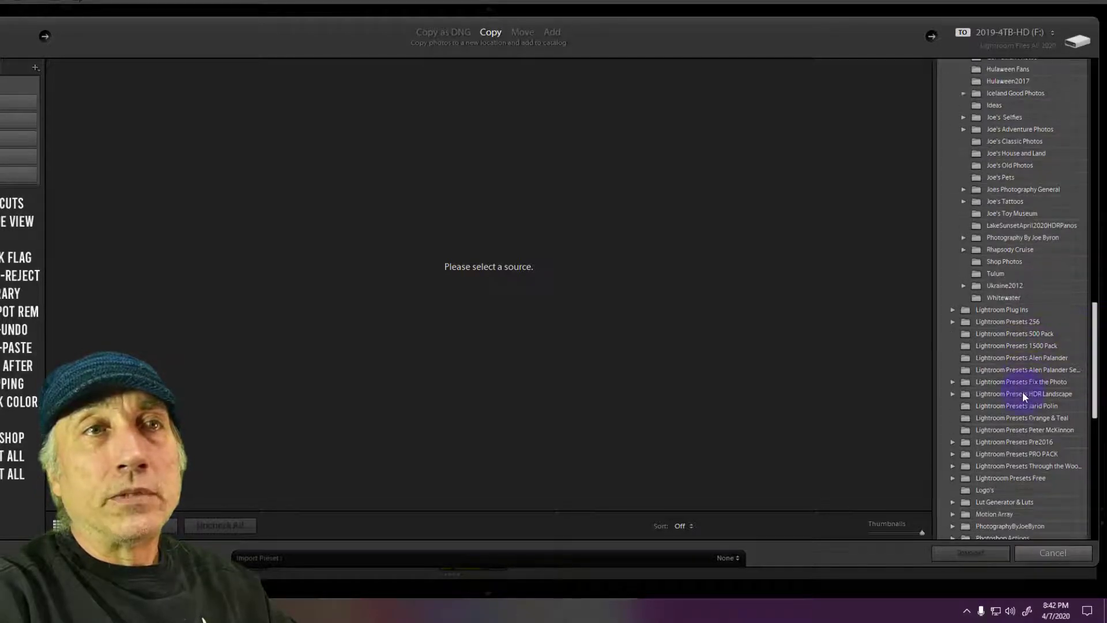
scroll(1021, 386, "up", 3)
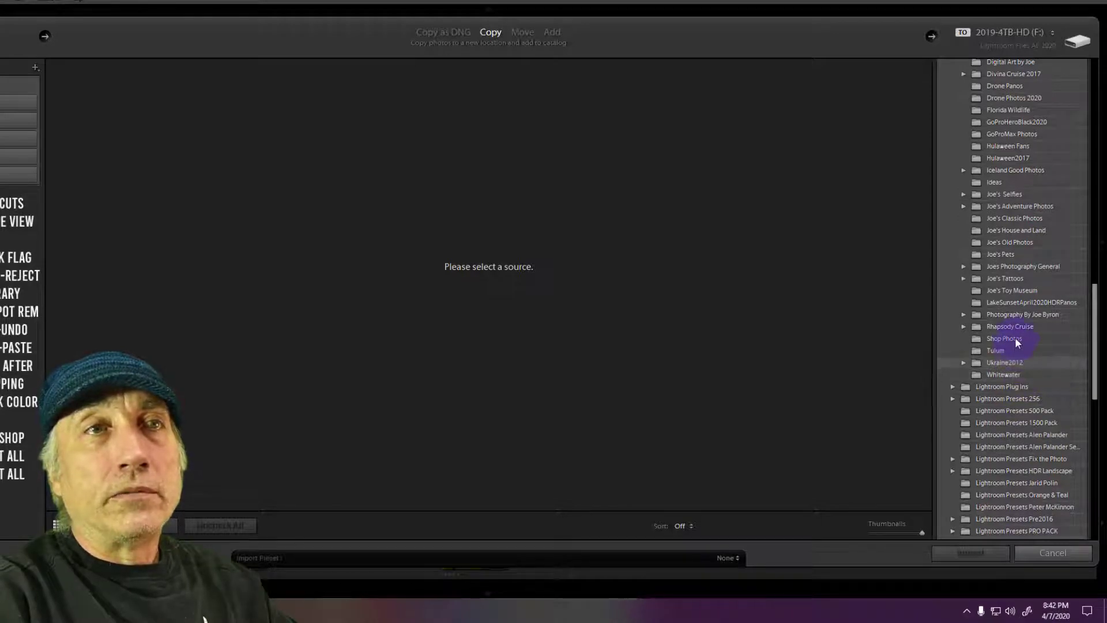
left_click(1094, 368)
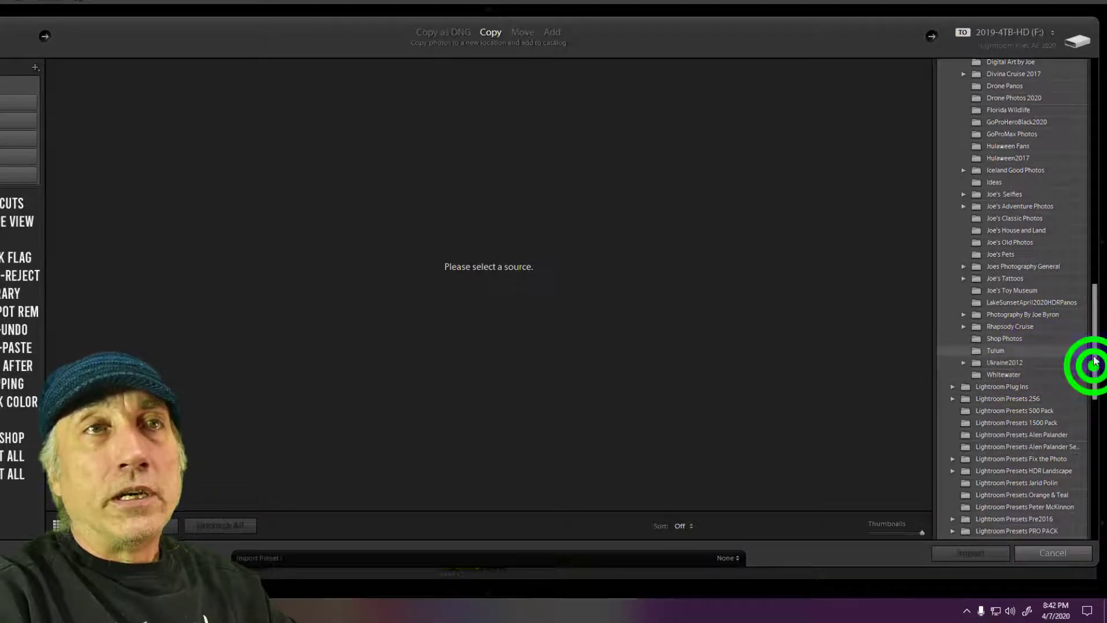
scroll(1088, 283, "up", 5)
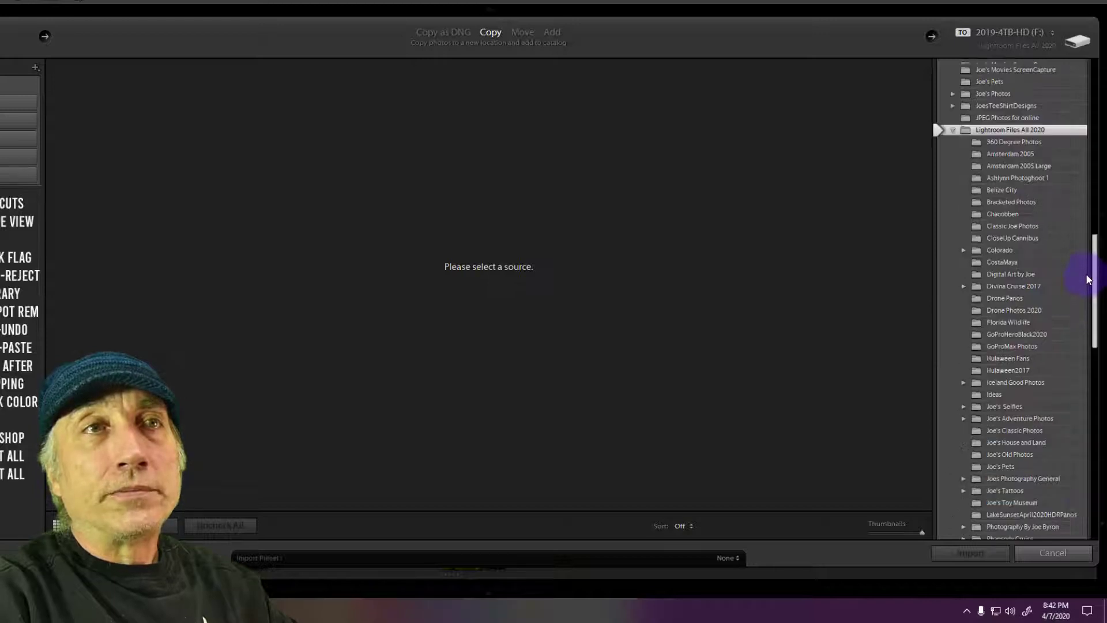
scroll(1084, 281, "up", 3)
scroll(1082, 280, "up", 1)
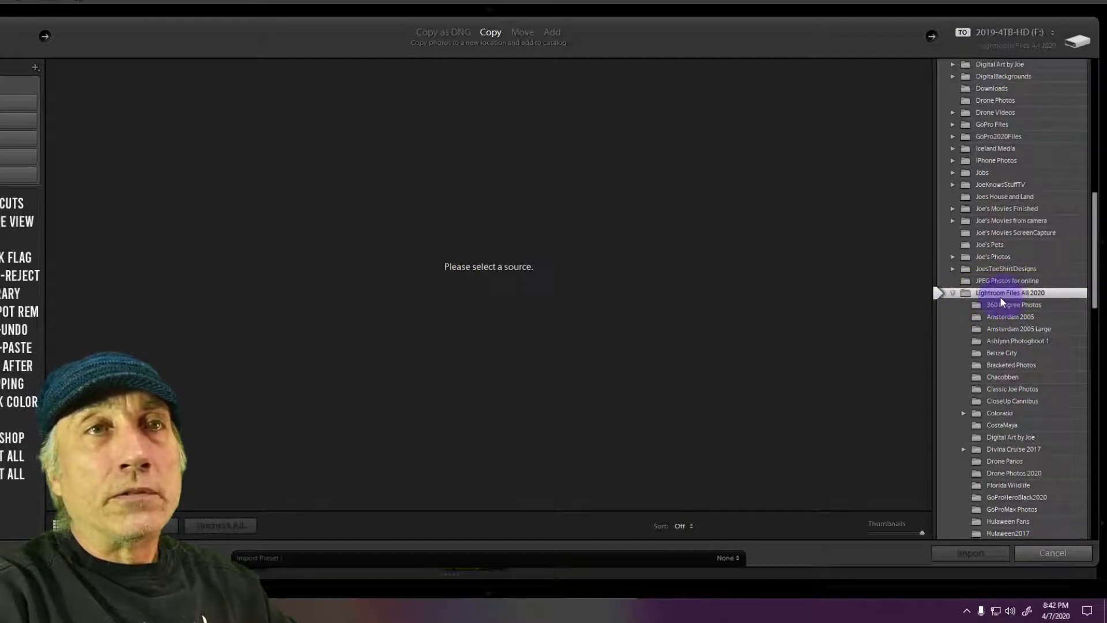
left_click(1093, 301)
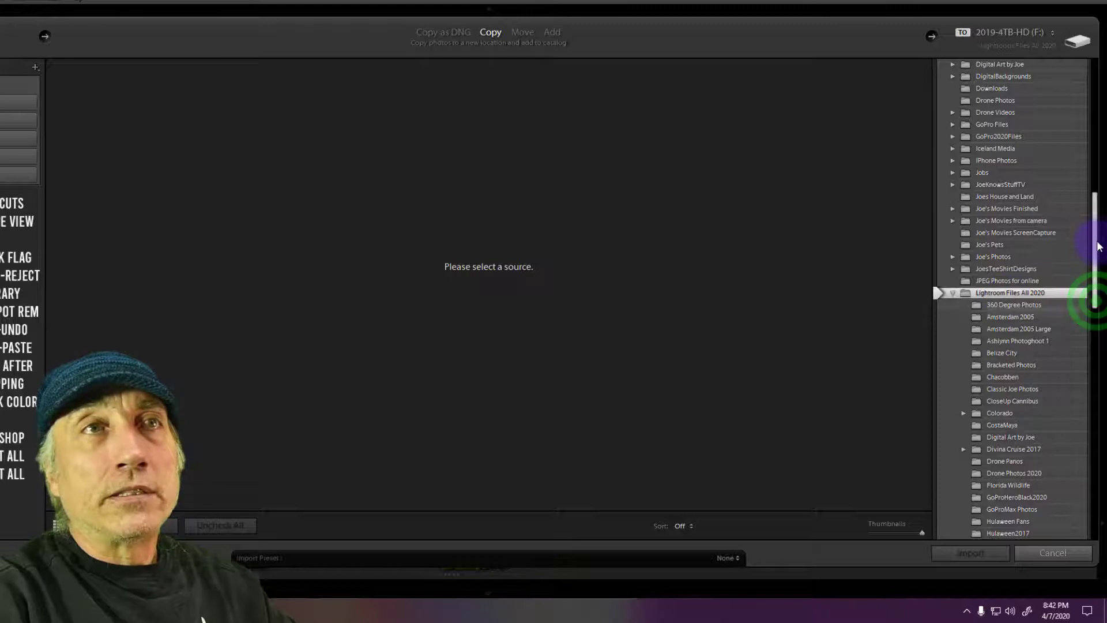
Review the import destination's Into Subfolder setting for Drone Photos 2020 and the folders on the 2019-4TB-HD (F:) drive.
scroll(992, 194, "up", 4)
scroll(985, 189, "up", 4)
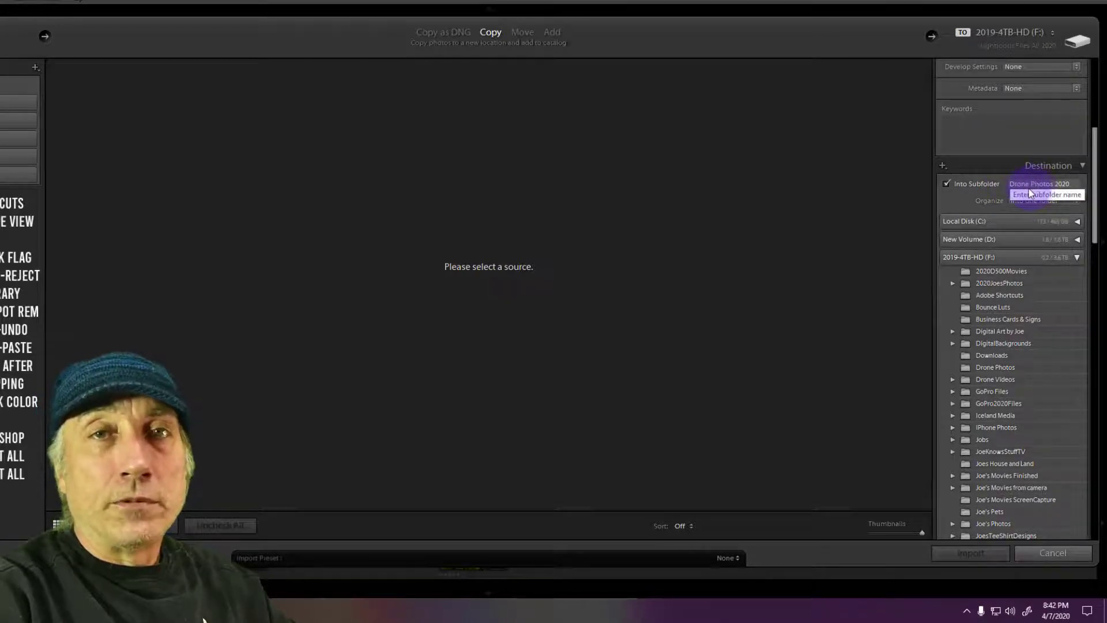
left_click(1090, 220)
scroll(1026, 466, "down", 4)
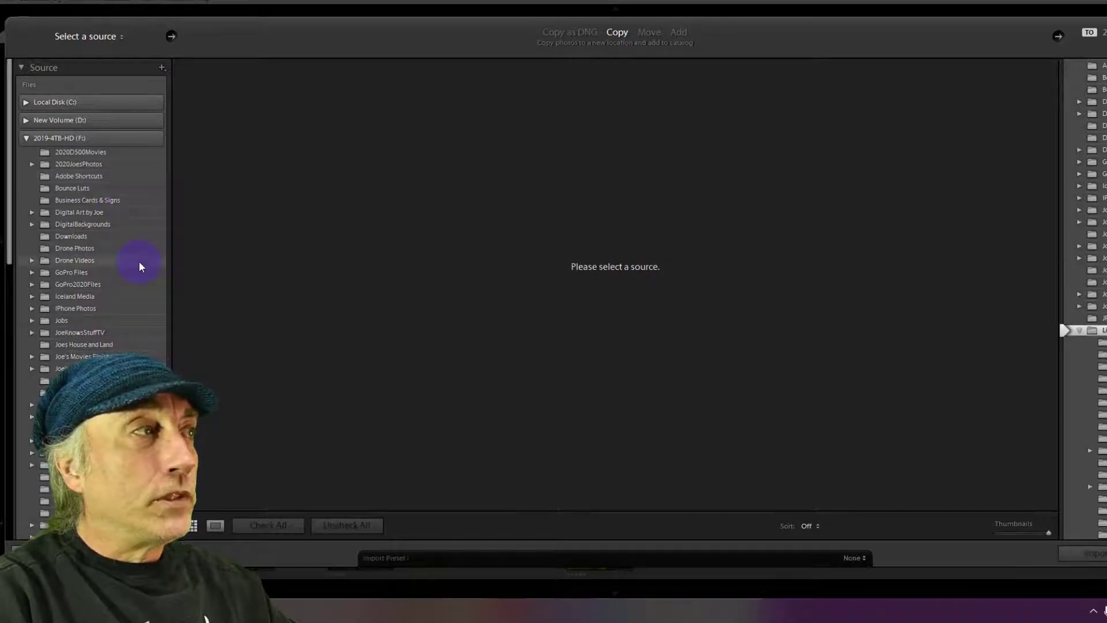
Choose the Best Iceland Photos folder, nested inside the adventure photos folder on the F: drive, as the import source.
scroll(64, 308, "down", 3)
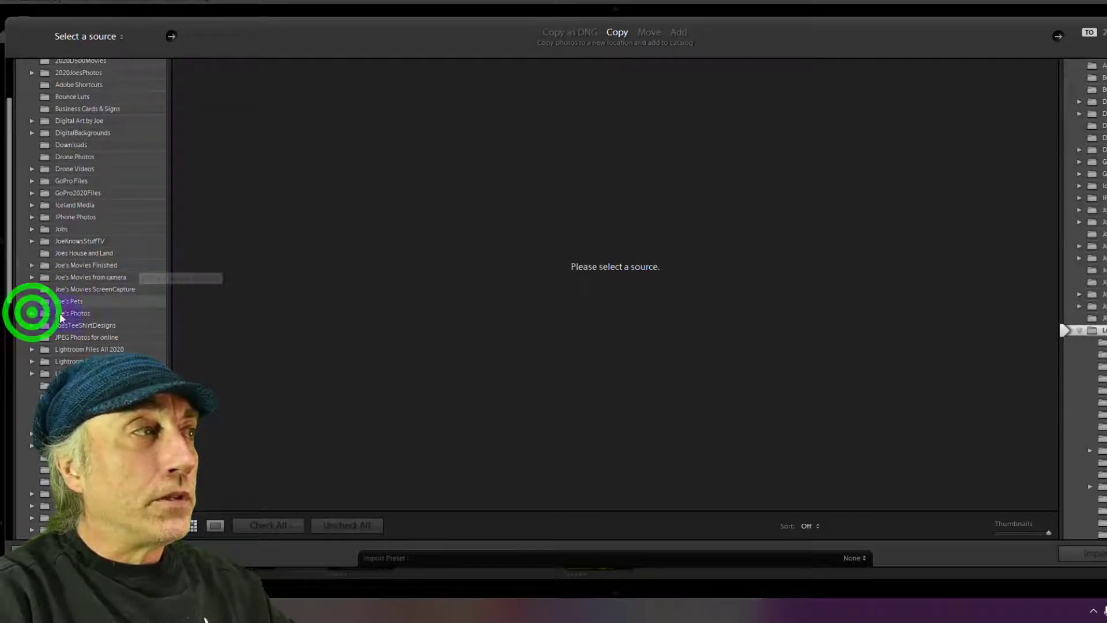
left_click(122, 314)
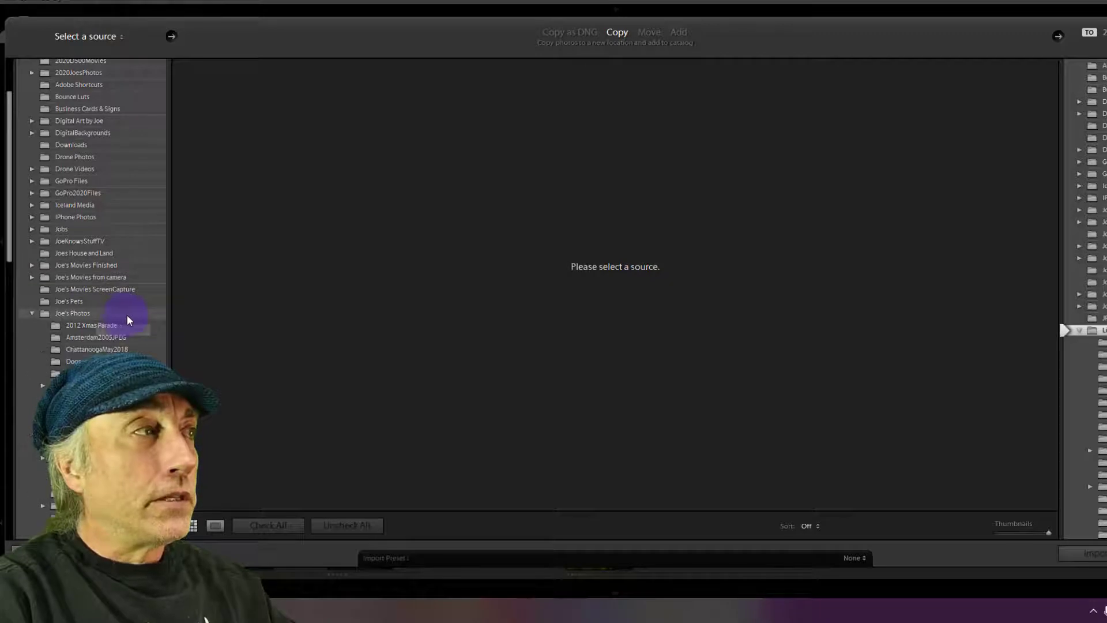
scroll(113, 308, "down", 3)
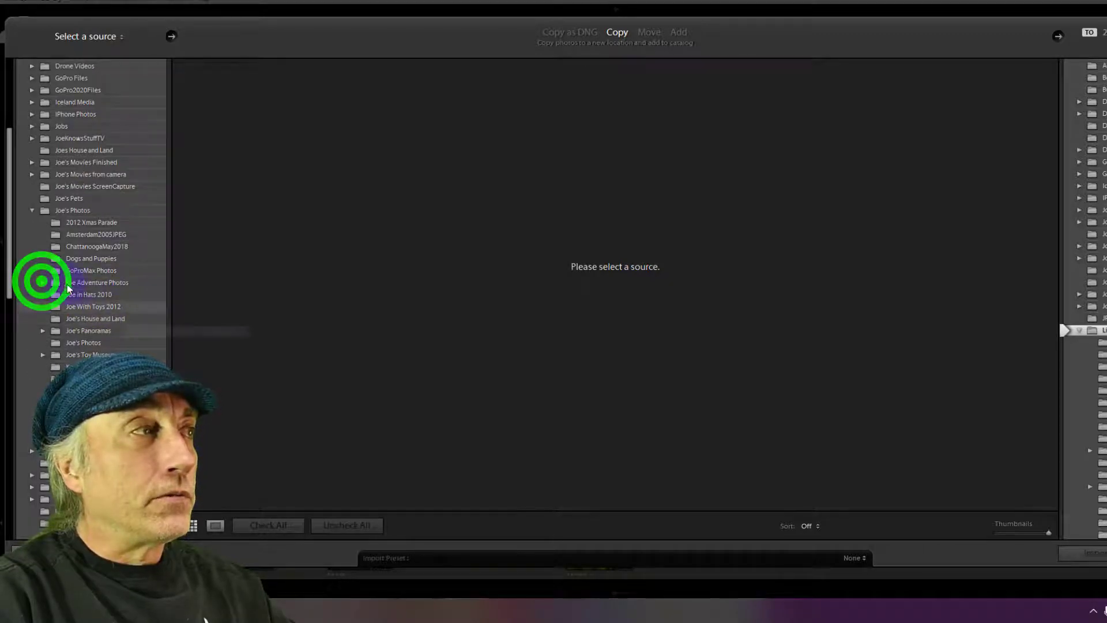
left_click(91, 292)
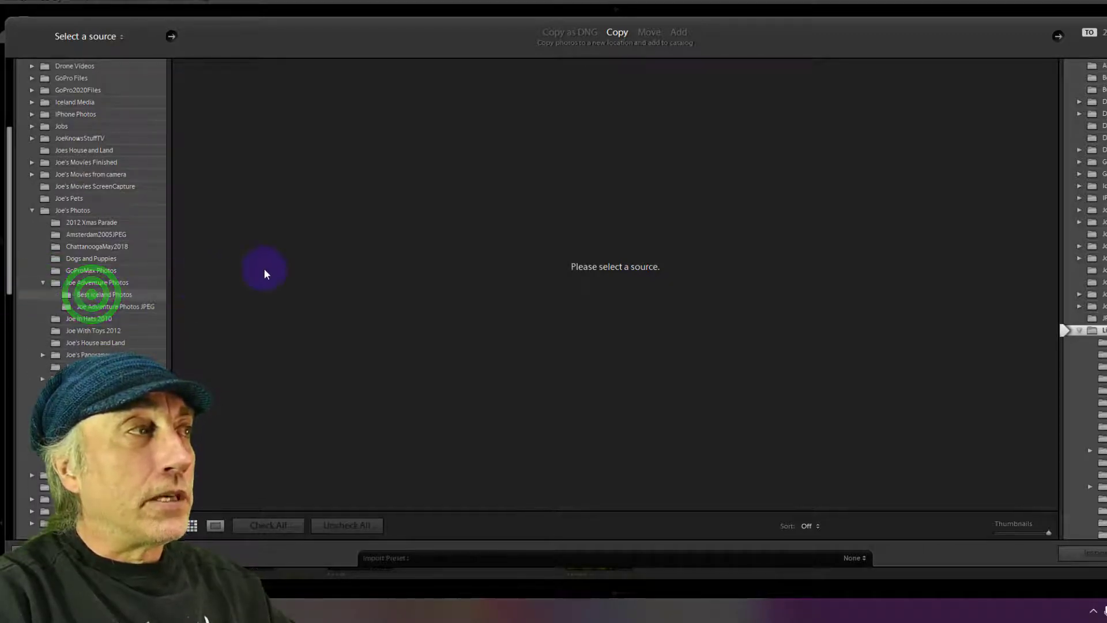
left_click(96, 295)
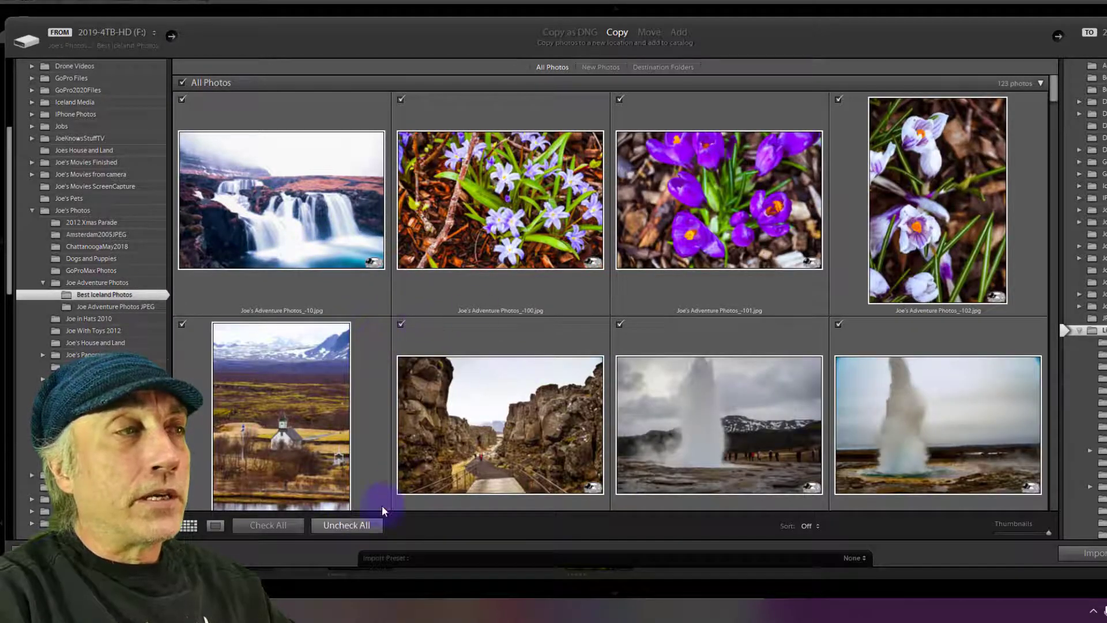
Import only three photos from the folder: the first waterfall, the rocky canyon walkway and the turquoise river falls.
left_click(350, 526)
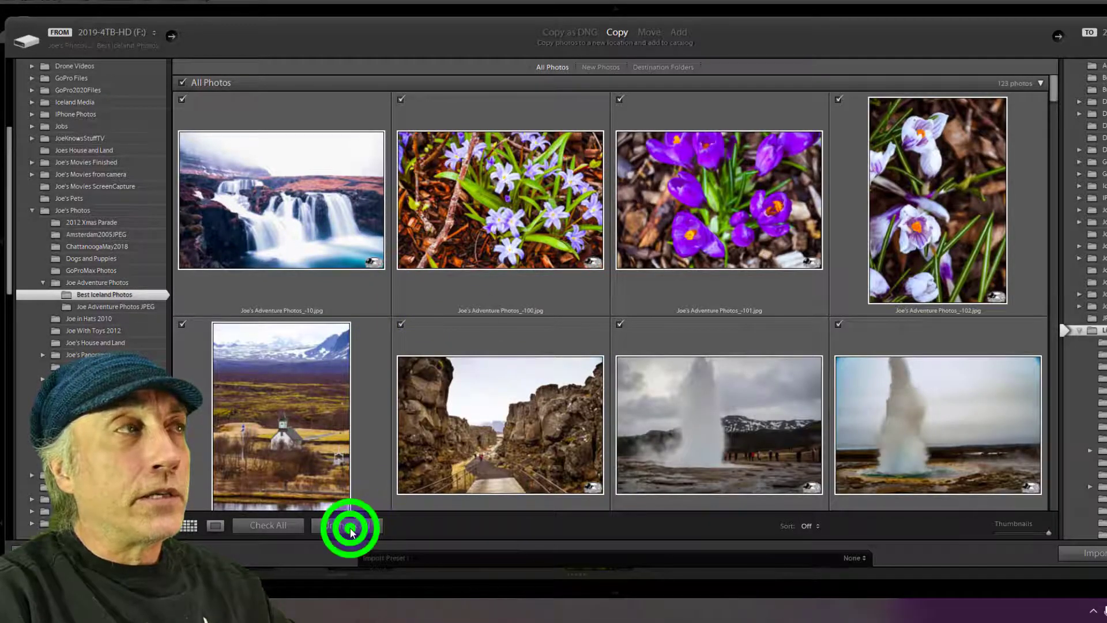
left_click(182, 99)
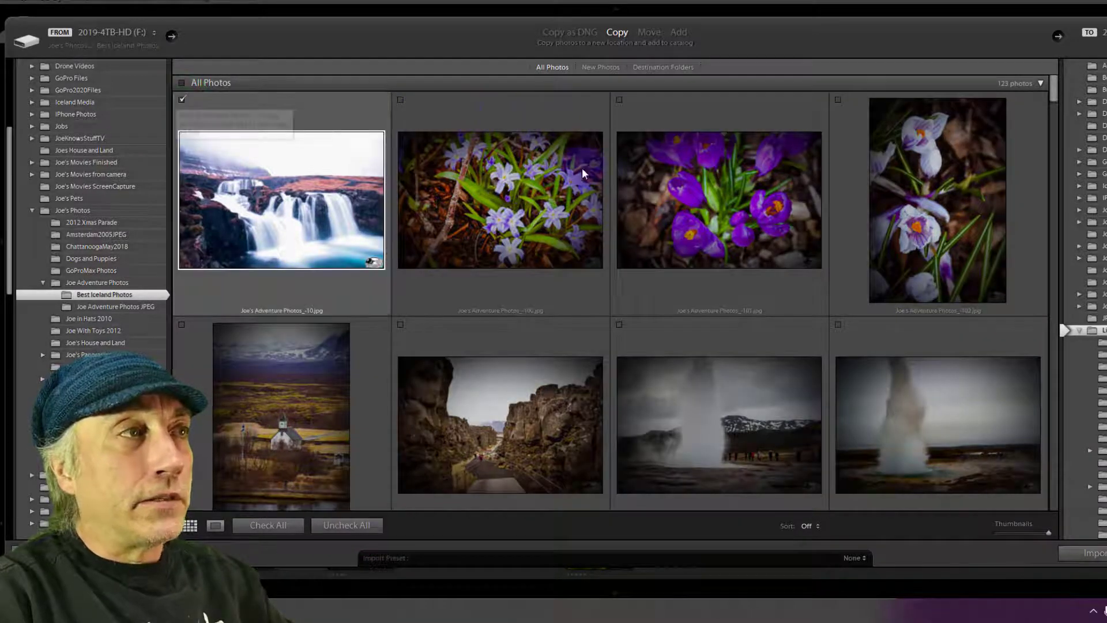
left_click(400, 327)
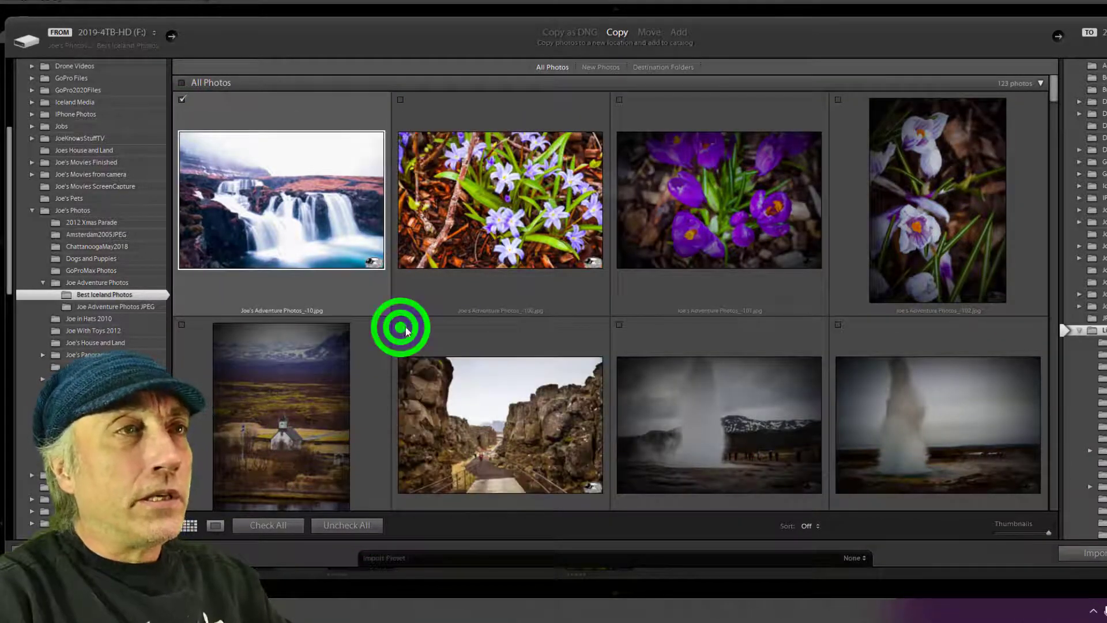
left_click(838, 327)
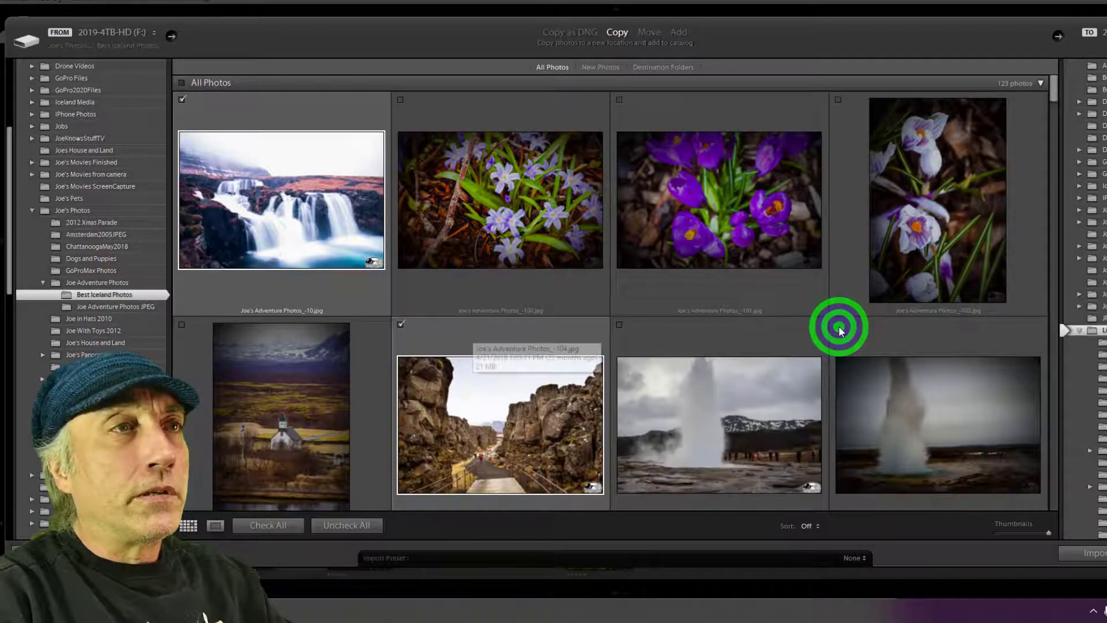
left_click(839, 326)
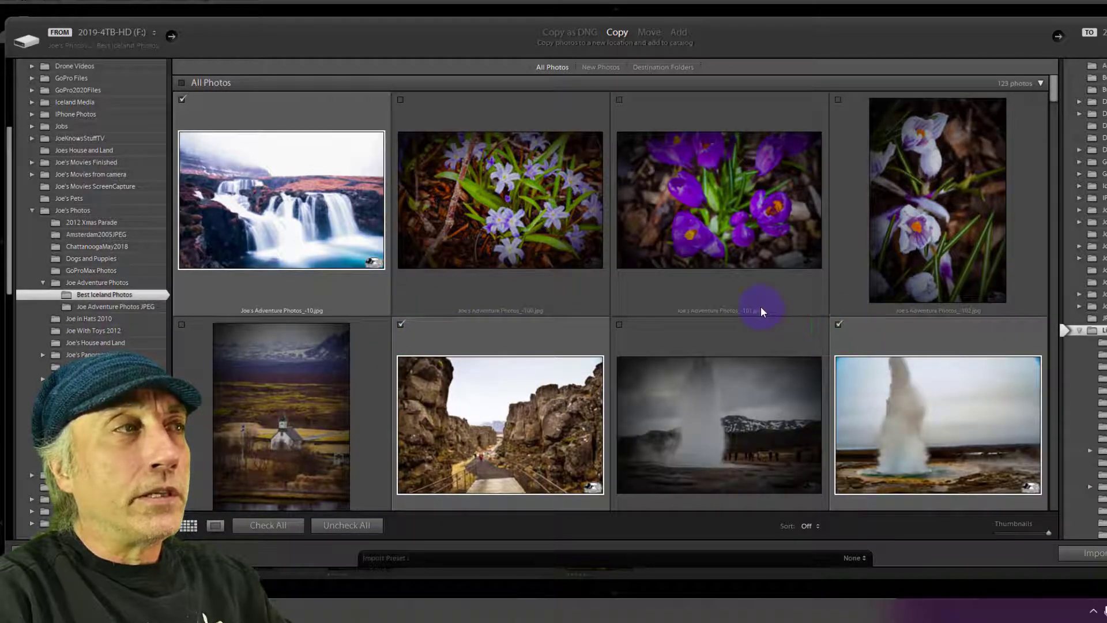
scroll(757, 307, "down", 2)
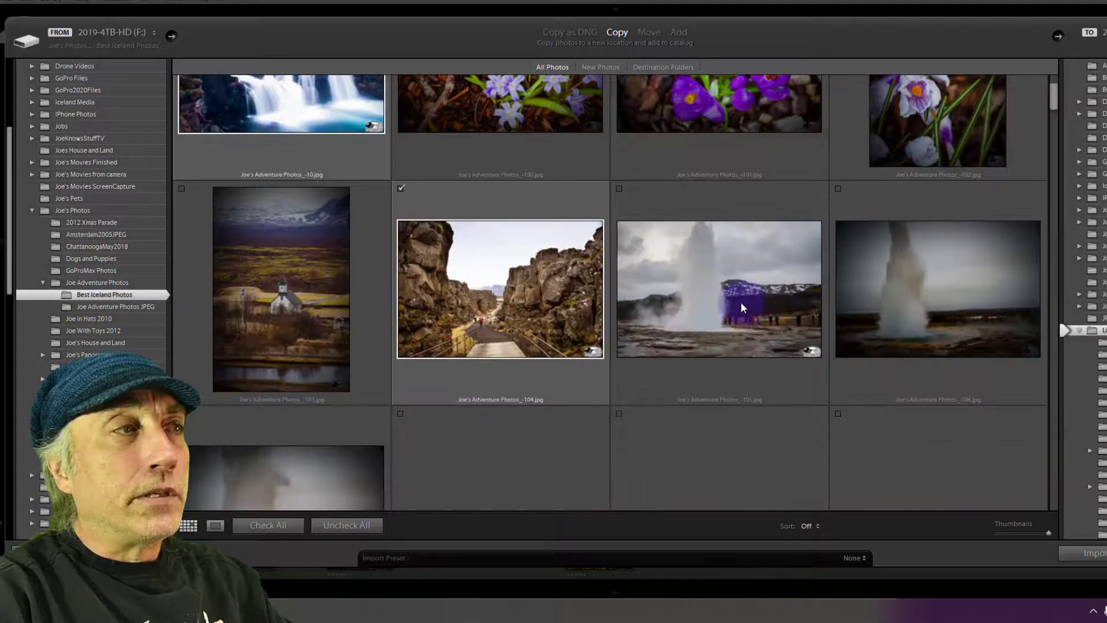
scroll(532, 230, "down", 4)
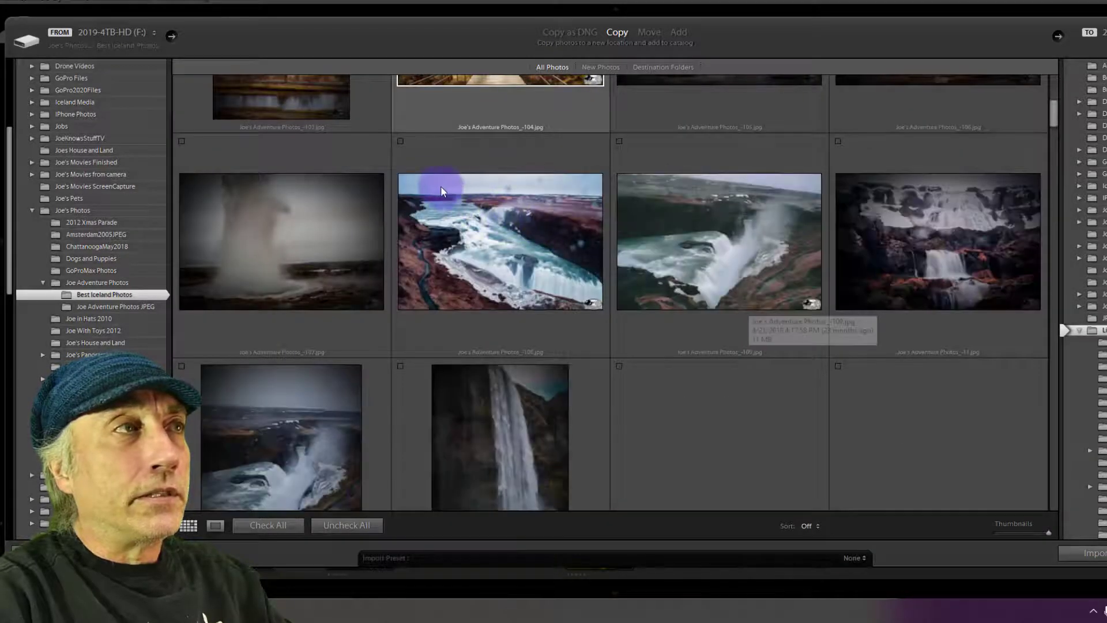
left_click(400, 141)
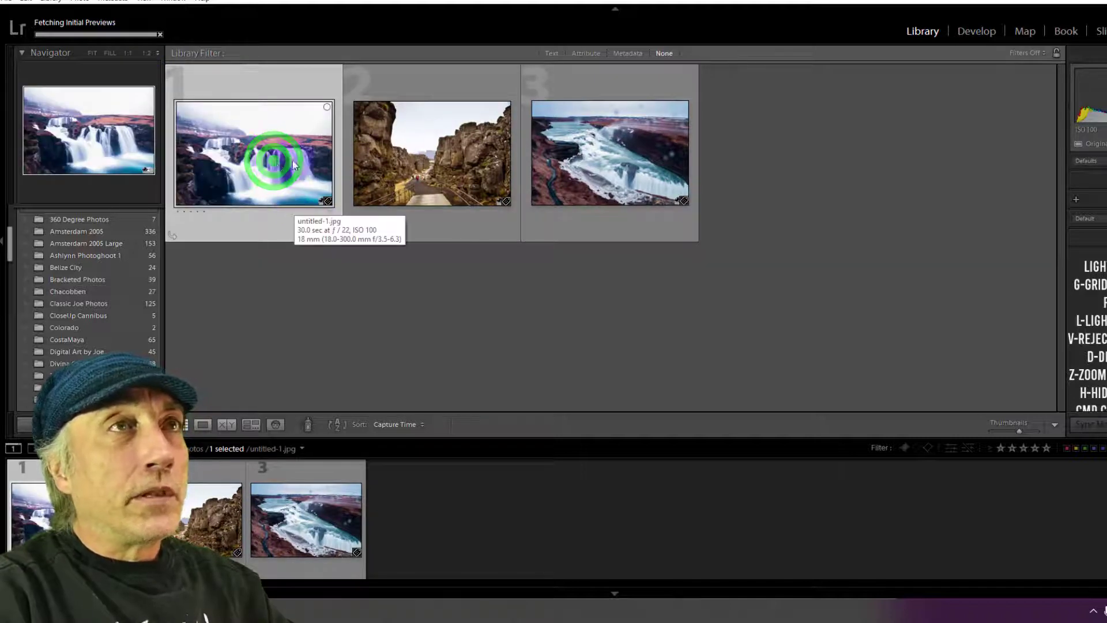
Open the imported waterfall photo in the Develop module, zoom in on its hillside and return to the fit view.
left_click(974, 32)
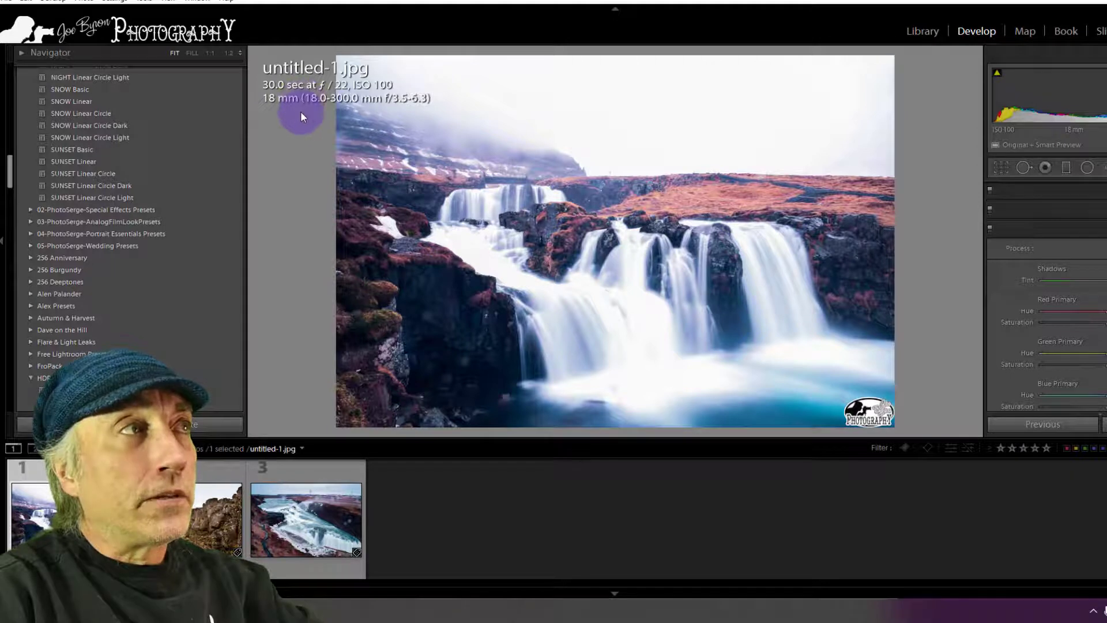
left_click(387, 157)
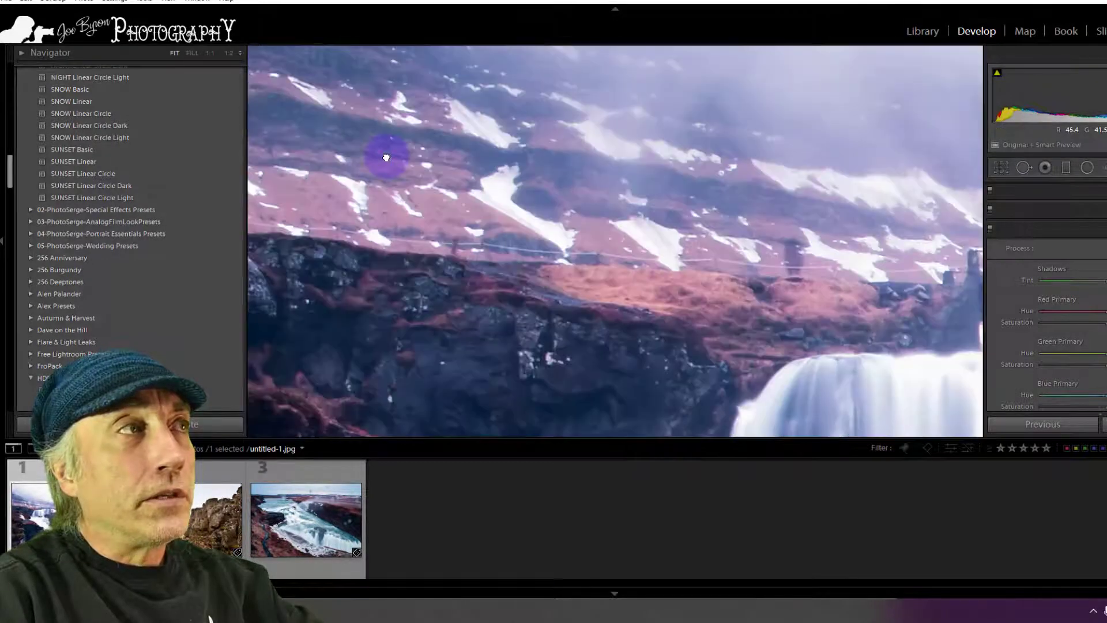
left_click(316, 102)
Cycle the photo info overlay through its camera settings, date and dimensions, and hidden states, and leave it hidden.
key("i")
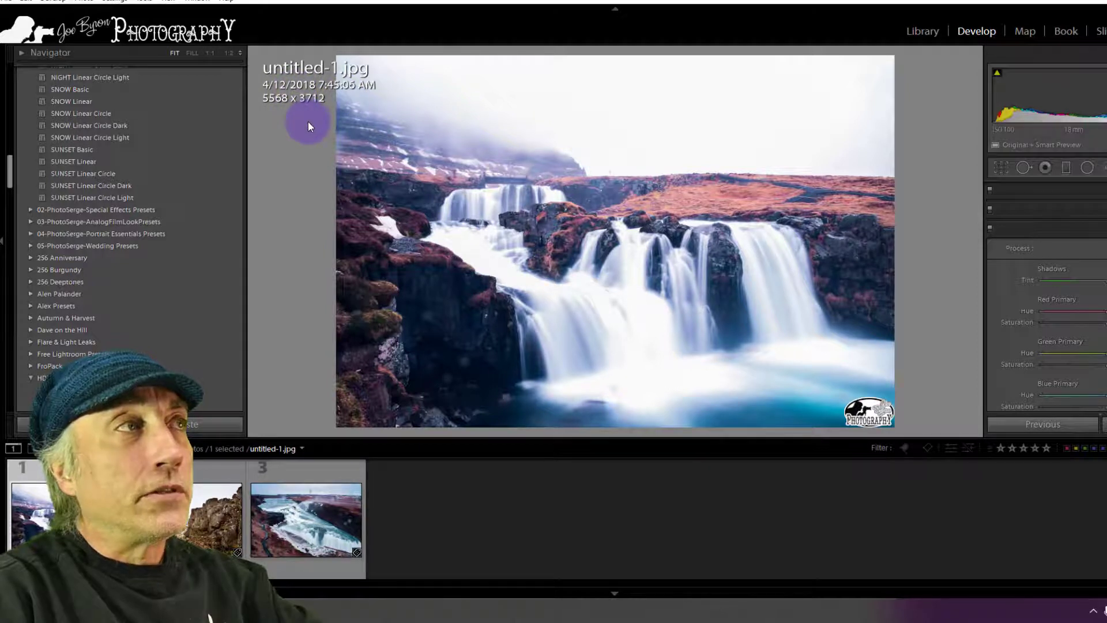
key("i")
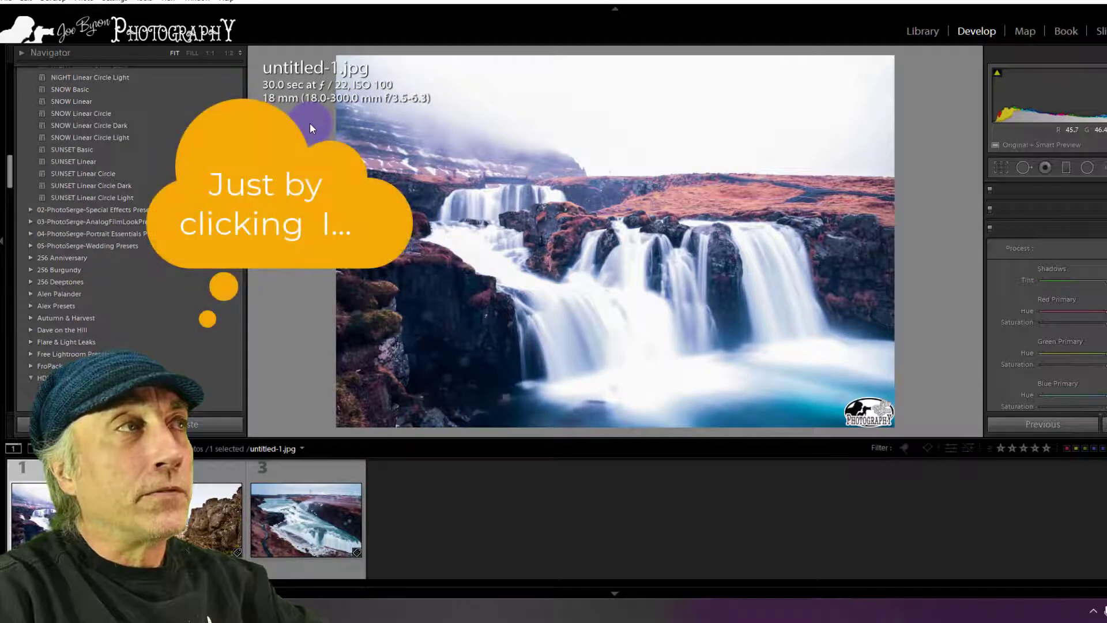
key("i")
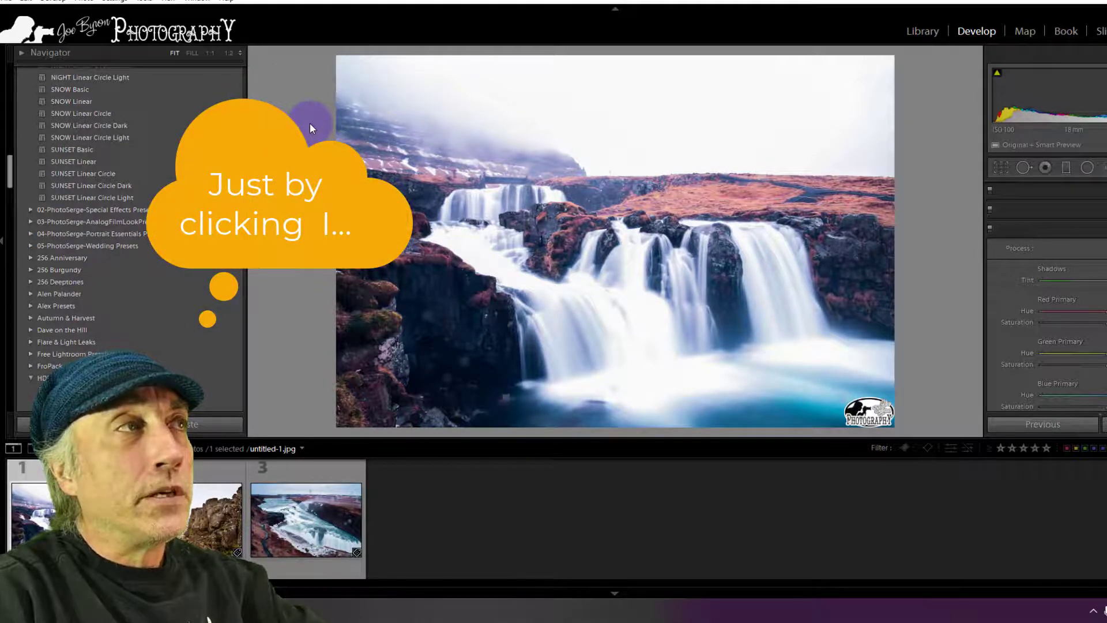
key("i")
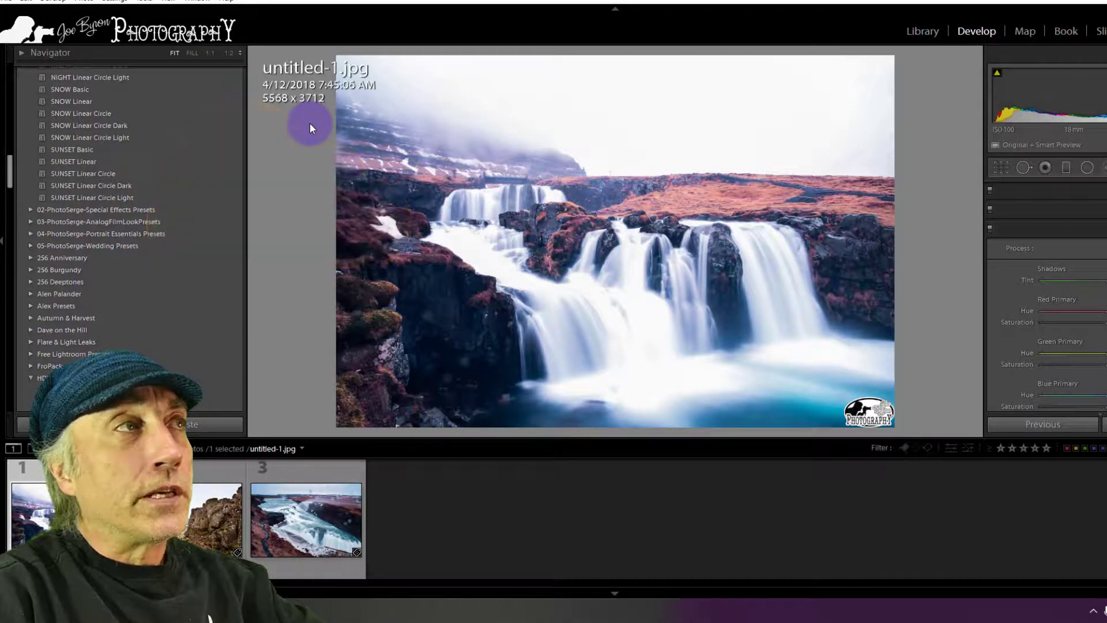
key("i")
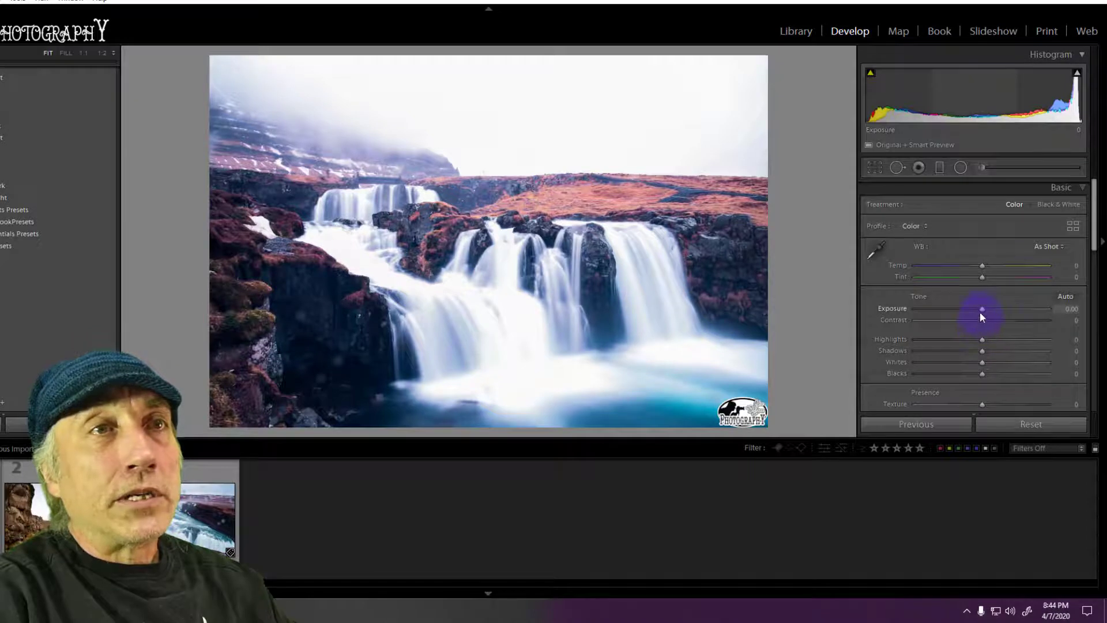
Try Highlights at -79 and the Black & White treatment on the waterfall photo, and reset all its adjustments.
left_click(983, 339)
mouse_move(960, 349)
left_mouse_down()
mouse_move(930, 349)
mouse_move(968, 347)
left_mouse_up()
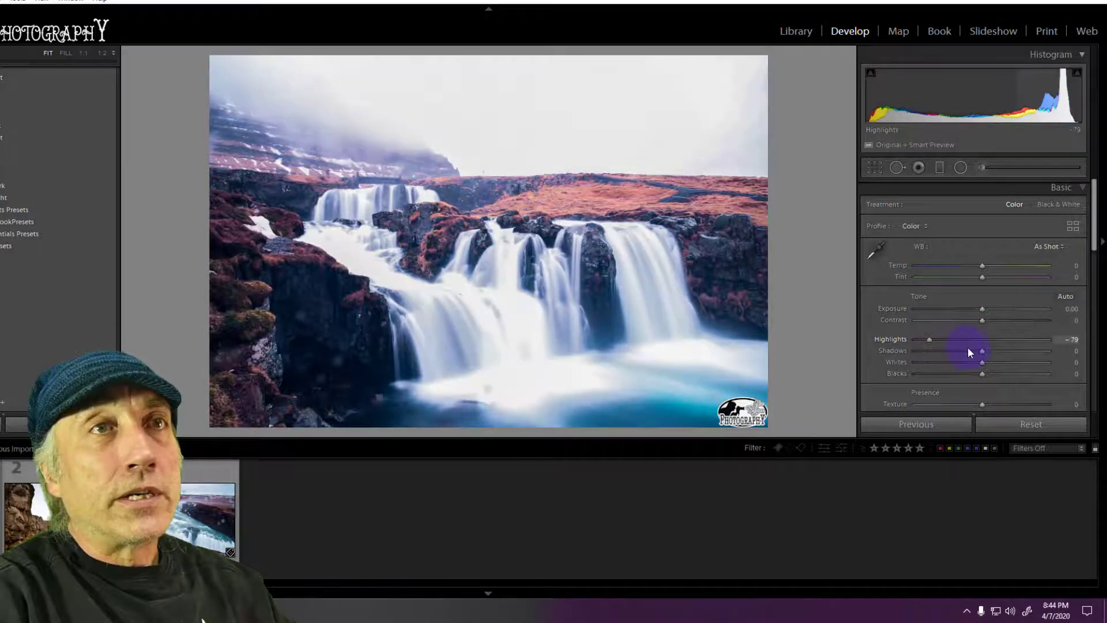
left_click(1061, 205)
left_click(1061, 204)
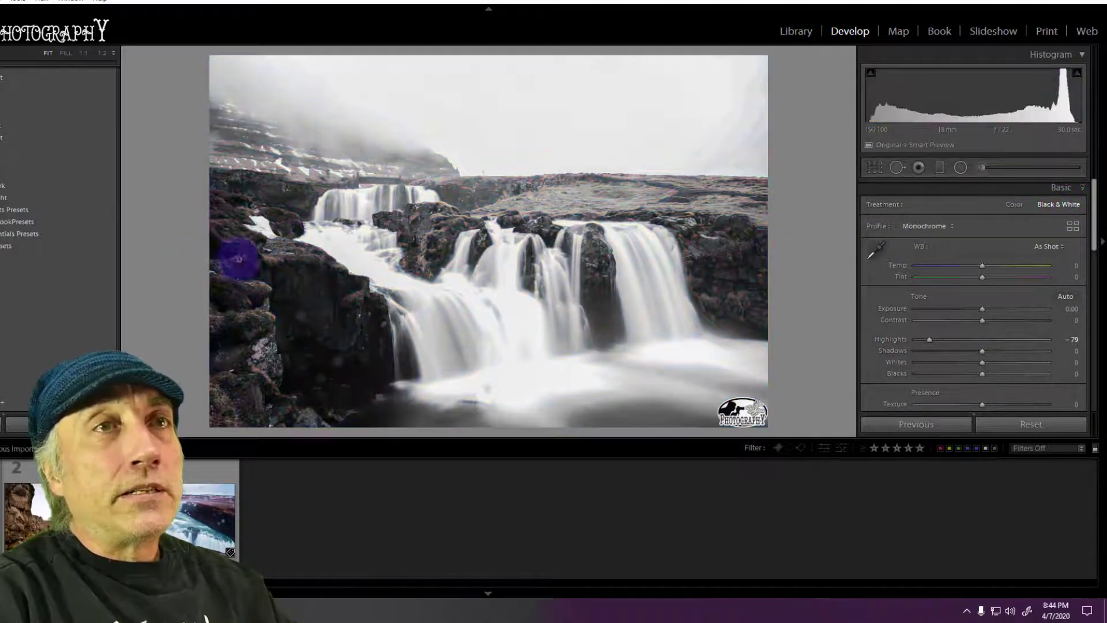
left_click(1017, 425)
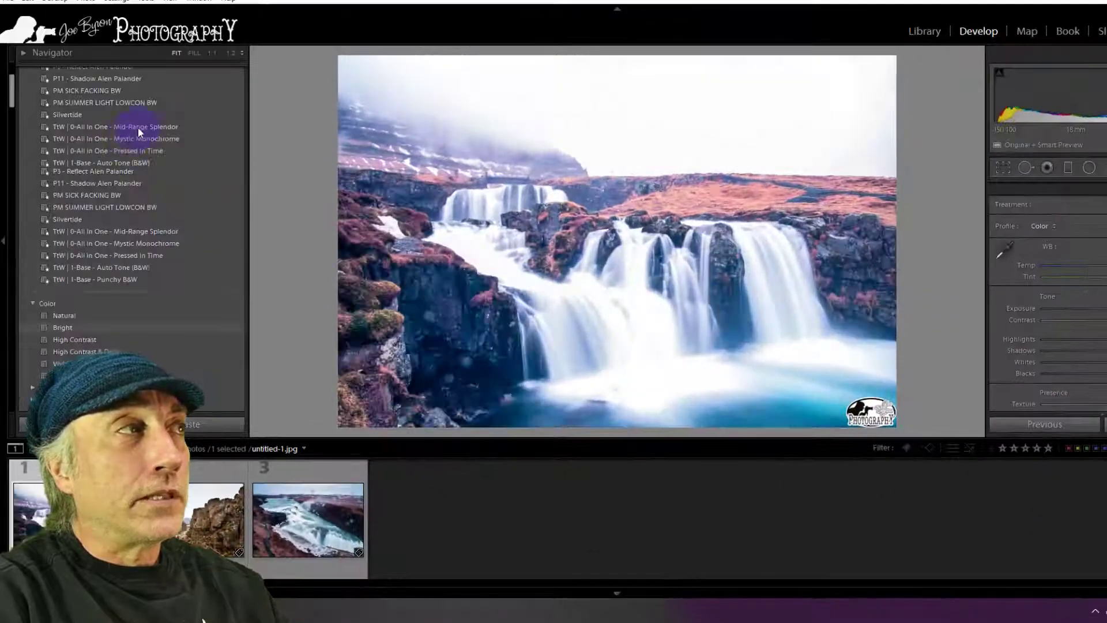
Preview the black-and-white Favorites presets and the Color group presets on the waterfall photo.
scroll(129, 135, "up", 5)
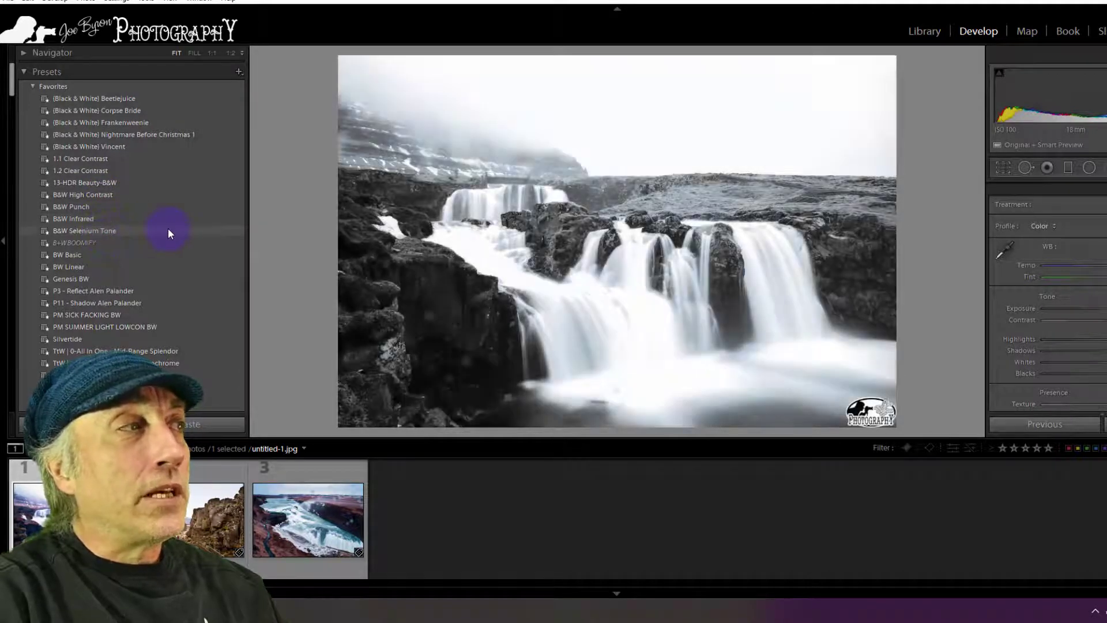
scroll(153, 180, "down", 5)
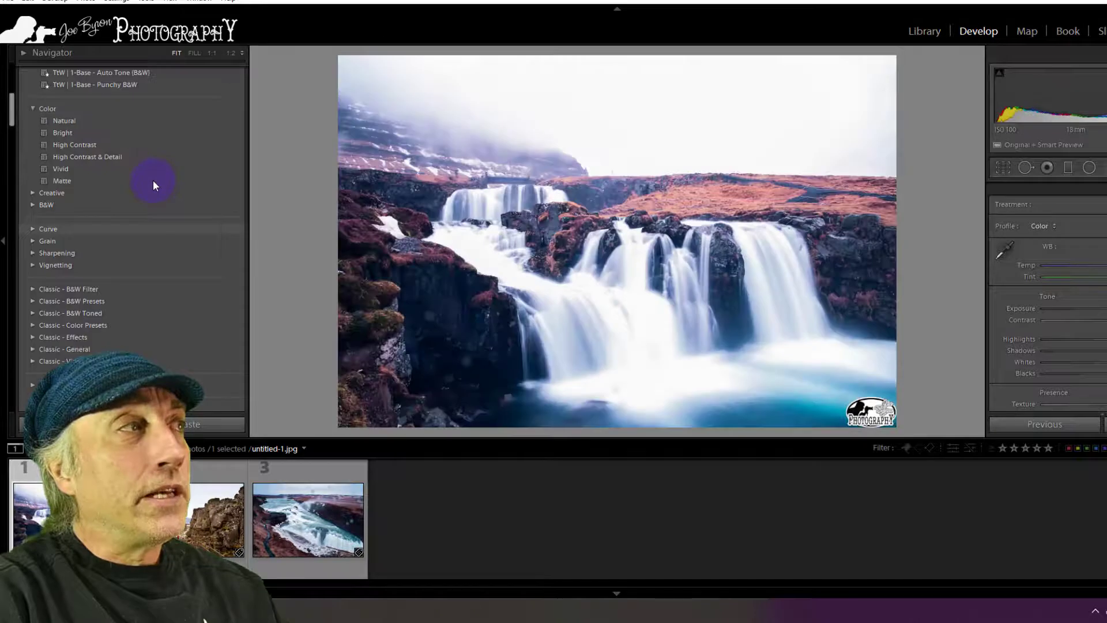
scroll(90, 220, "up", 3)
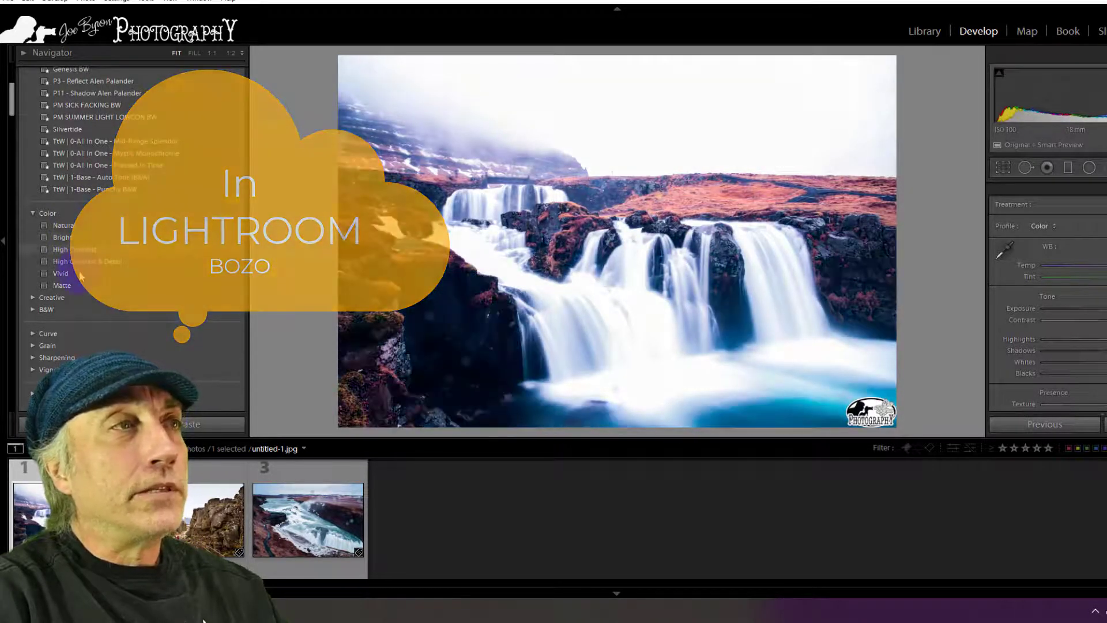
left_click(120, 285)
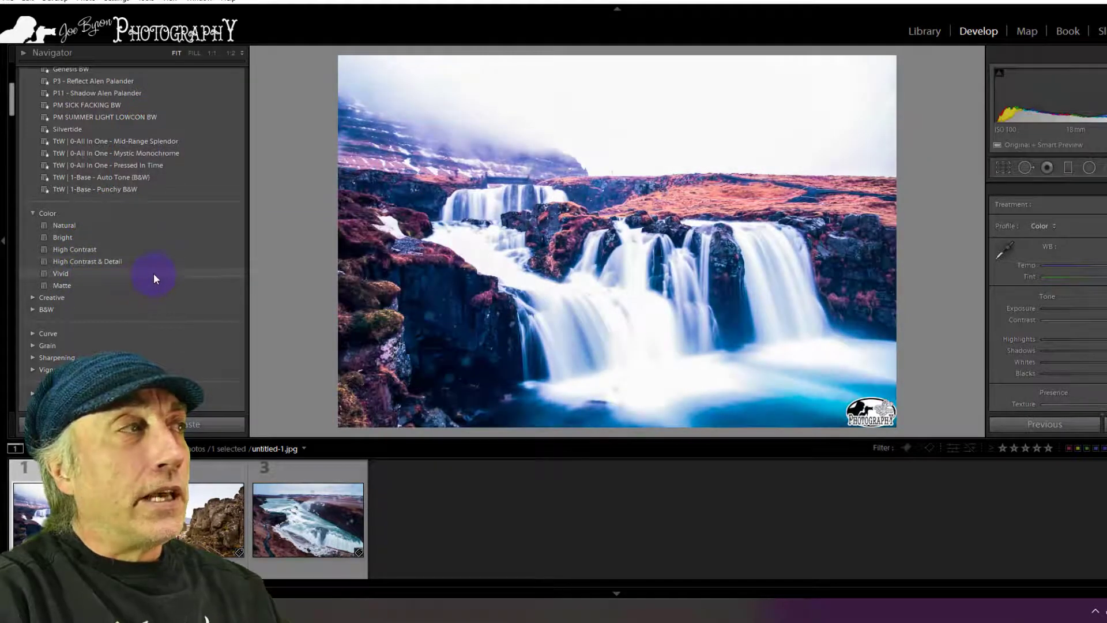
Look through the remaining preset groups, including the PhotoSerge and HDR Beauty sets, and the presets inside PRO PACK Vintage.
scroll(142, 225, "down", 3)
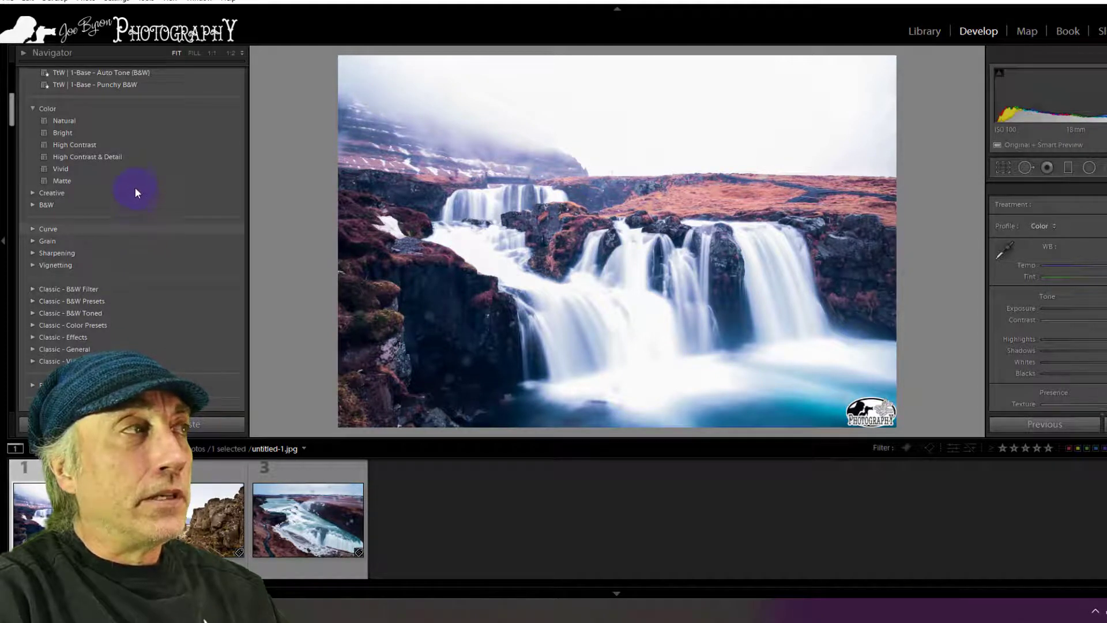
scroll(134, 182, "down", 3)
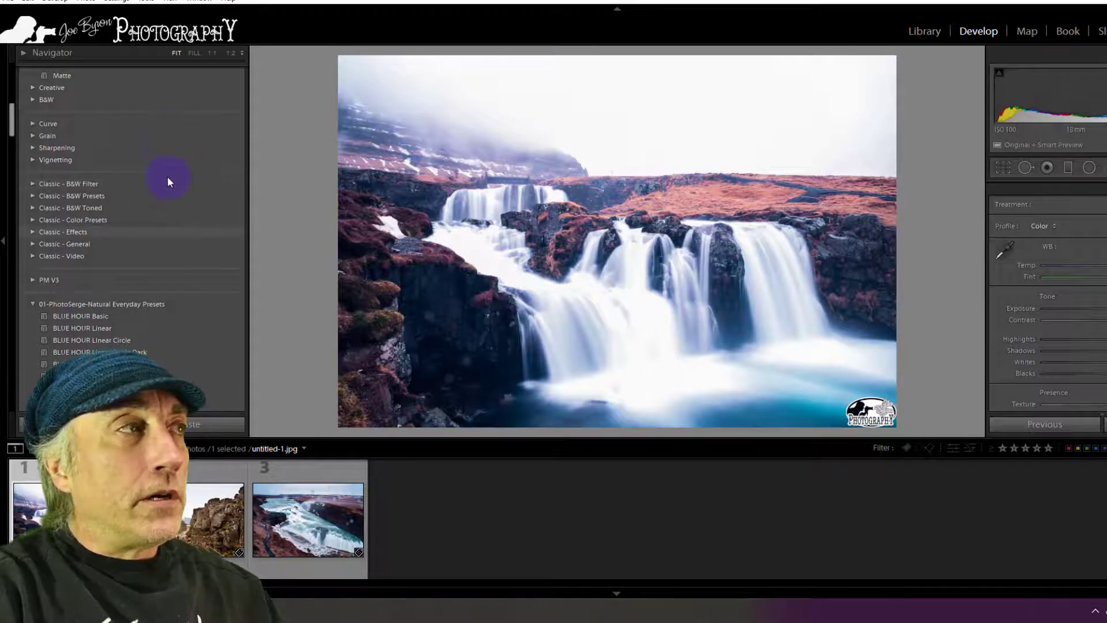
scroll(173, 180, "down", 3)
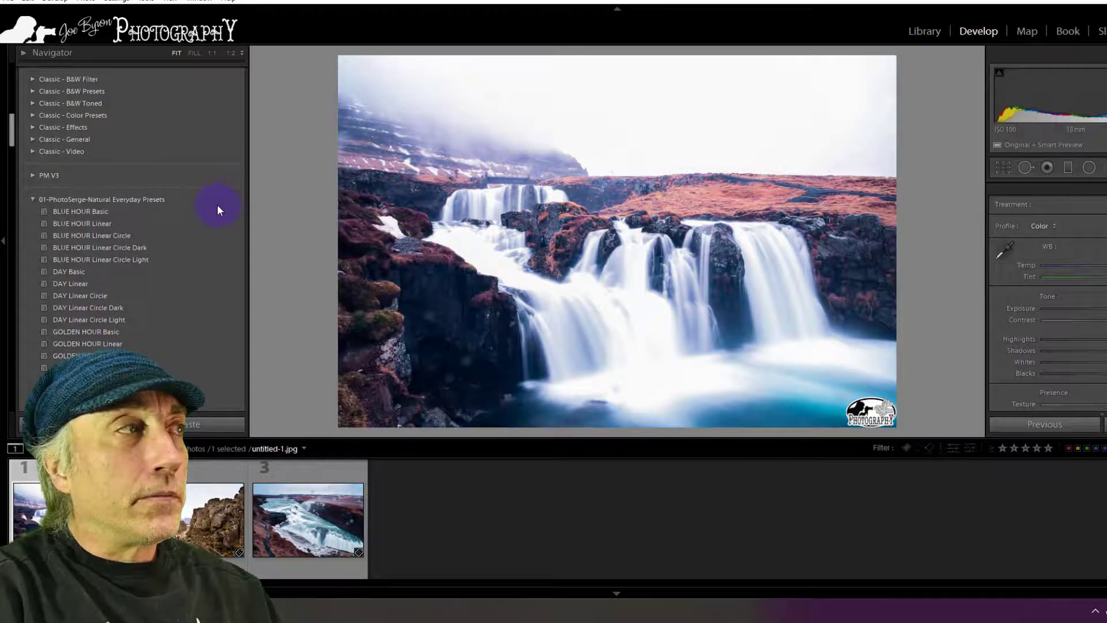
scroll(218, 207, "down", 6)
scroll(213, 205, "down", 5)
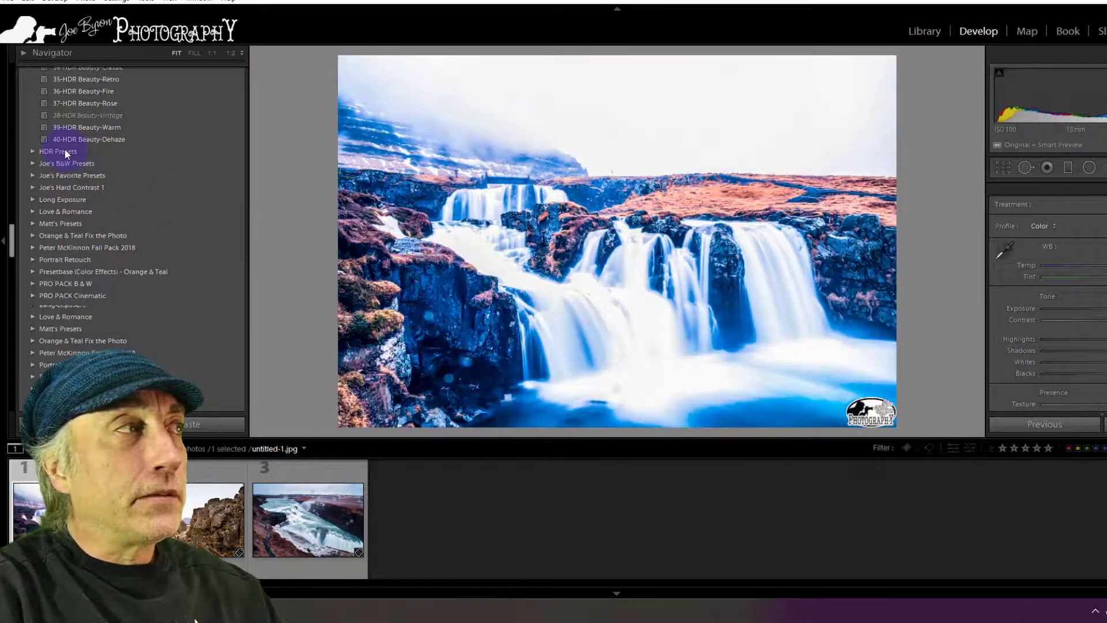
scroll(58, 147, "down", 5)
left_click(32, 139)
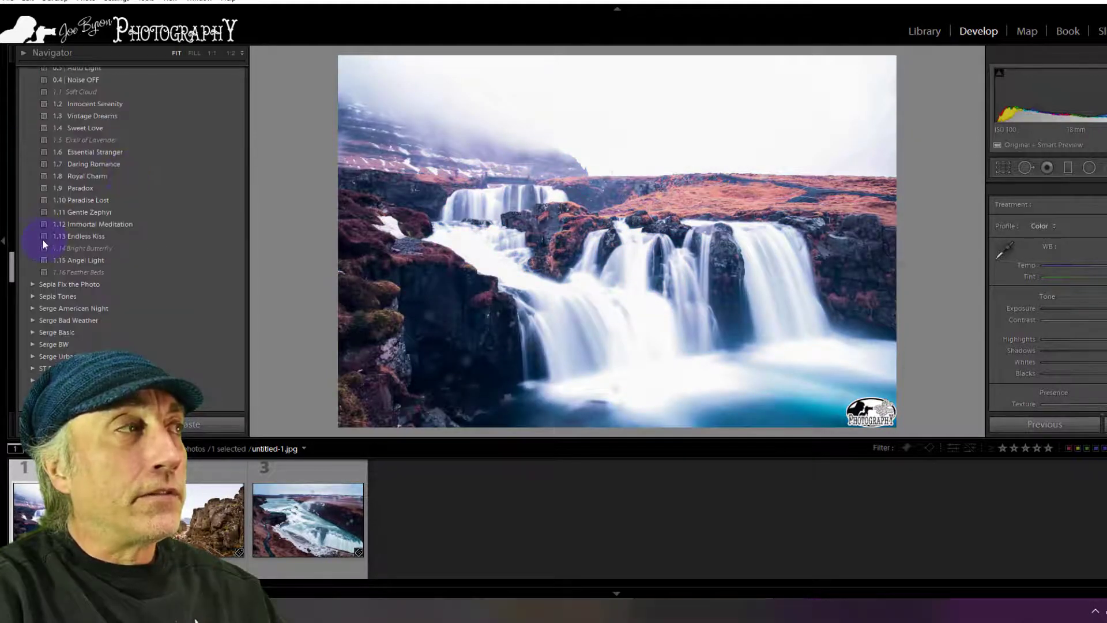
left_click(33, 240)
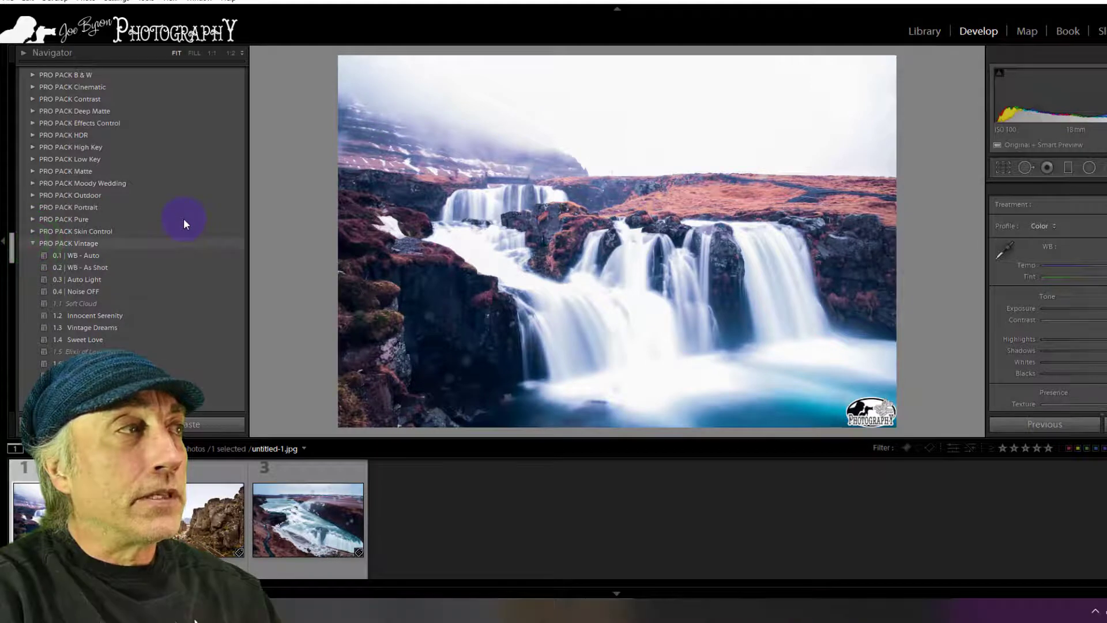
Look through the Through The Woods Landscape Presets and return to the Classic preset groups near the start of the list.
scroll(184, 220, "down", 3)
scroll(184, 220, "down", 6)
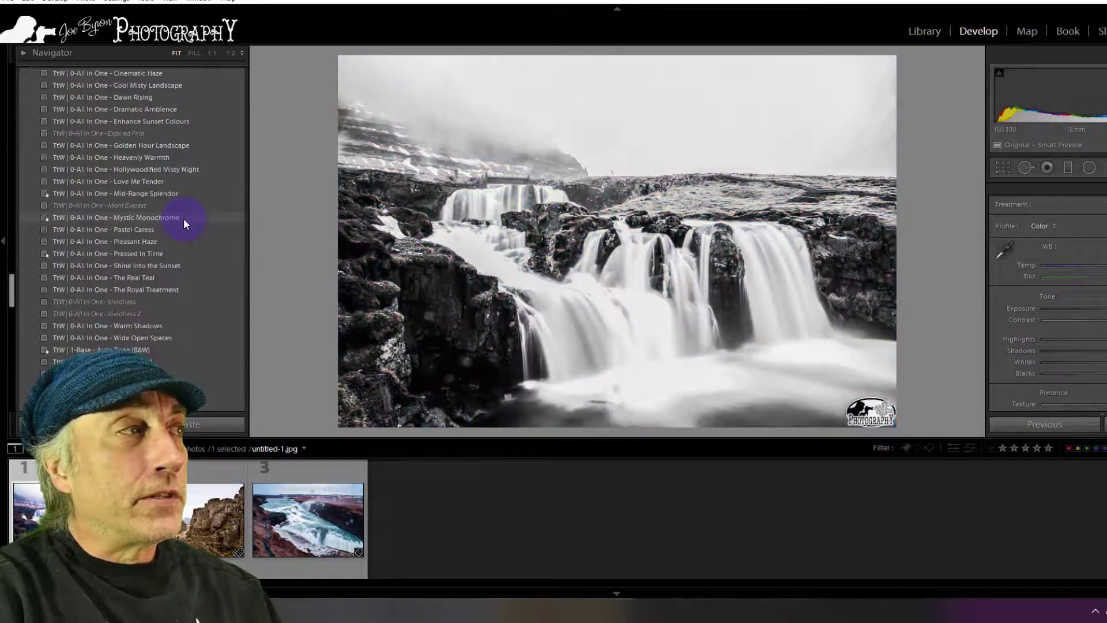
scroll(183, 218, "down", 5)
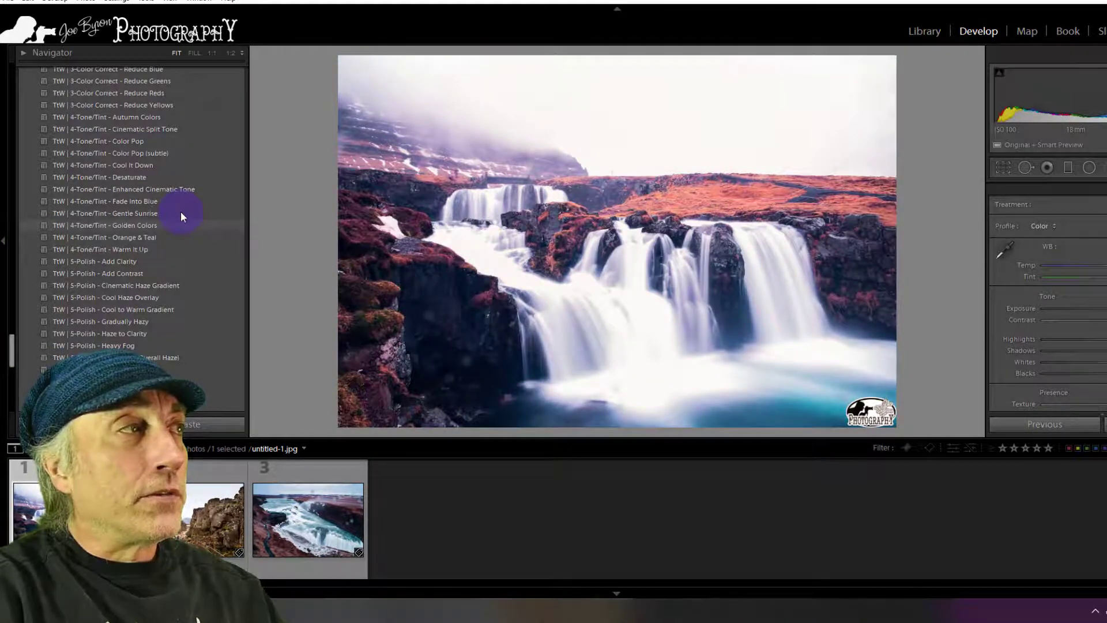
scroll(181, 216, "down", 5)
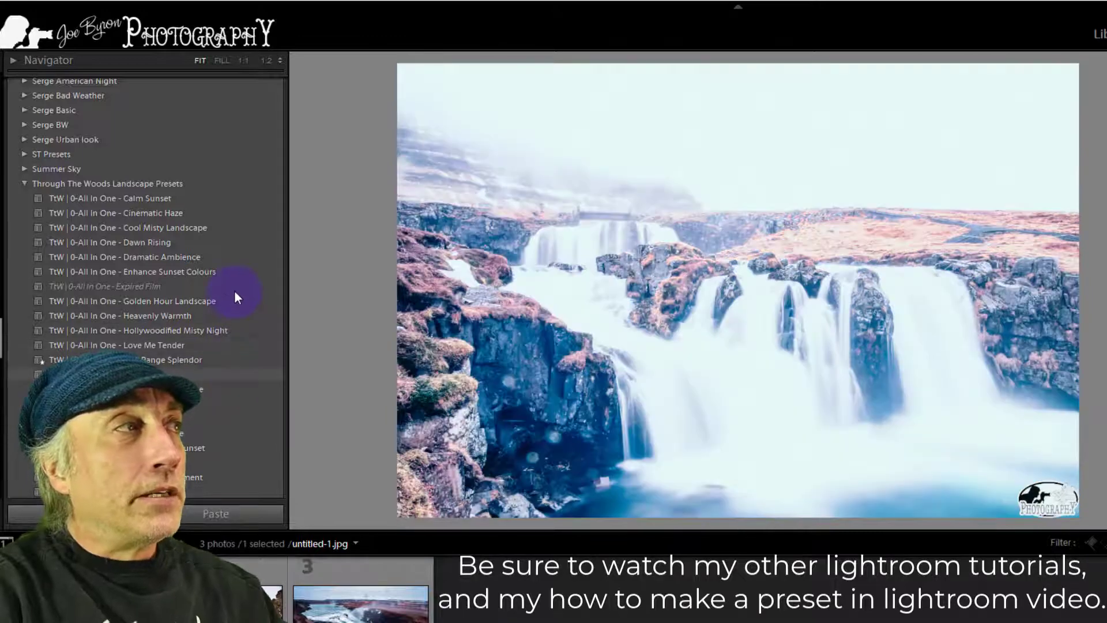
scroll(234, 289, "up", 10)
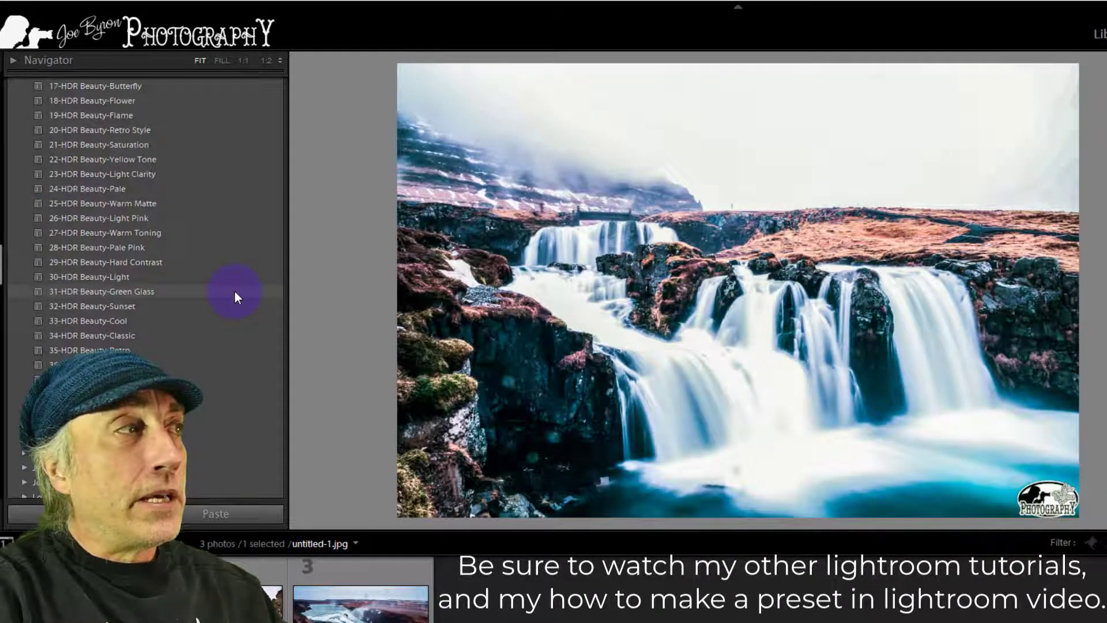
scroll(234, 295, "up", 10)
scroll(226, 269, "up", 4)
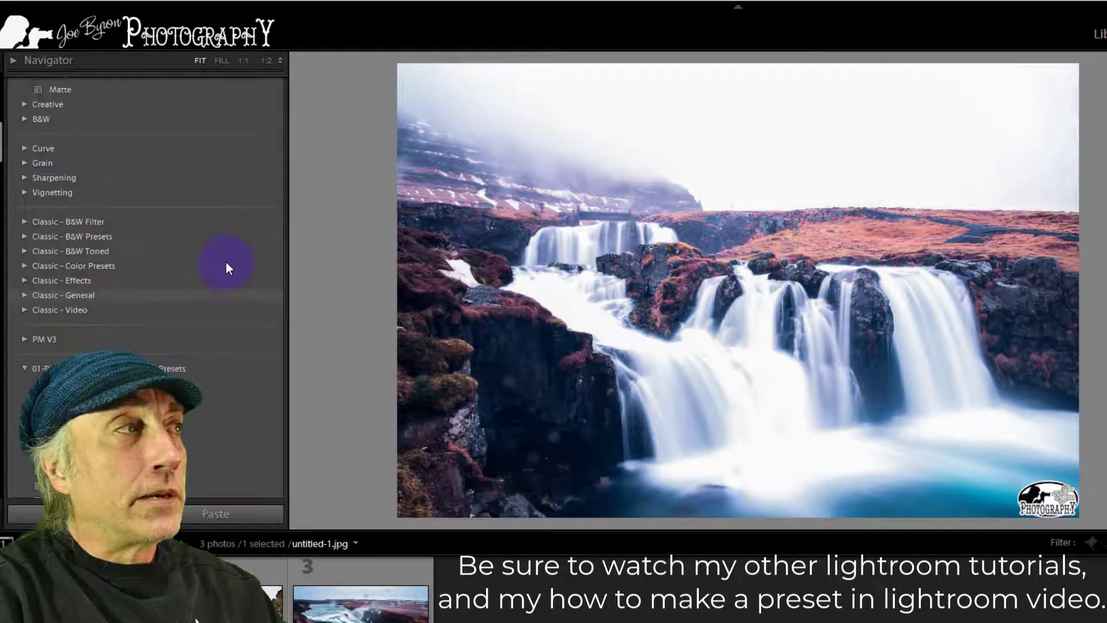
Preview the blue hour, day, golden hour and other presets of 01-PhotoSerge-Natural Everyday Presets on the waterfall photo.
scroll(226, 265, "down", 3)
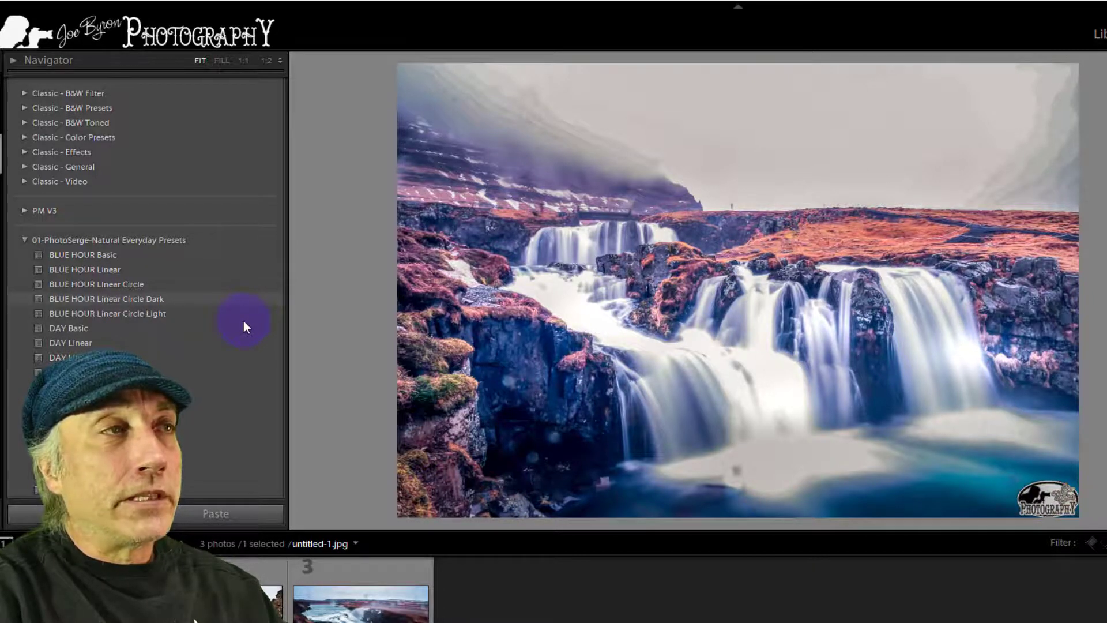
left_click(243, 321)
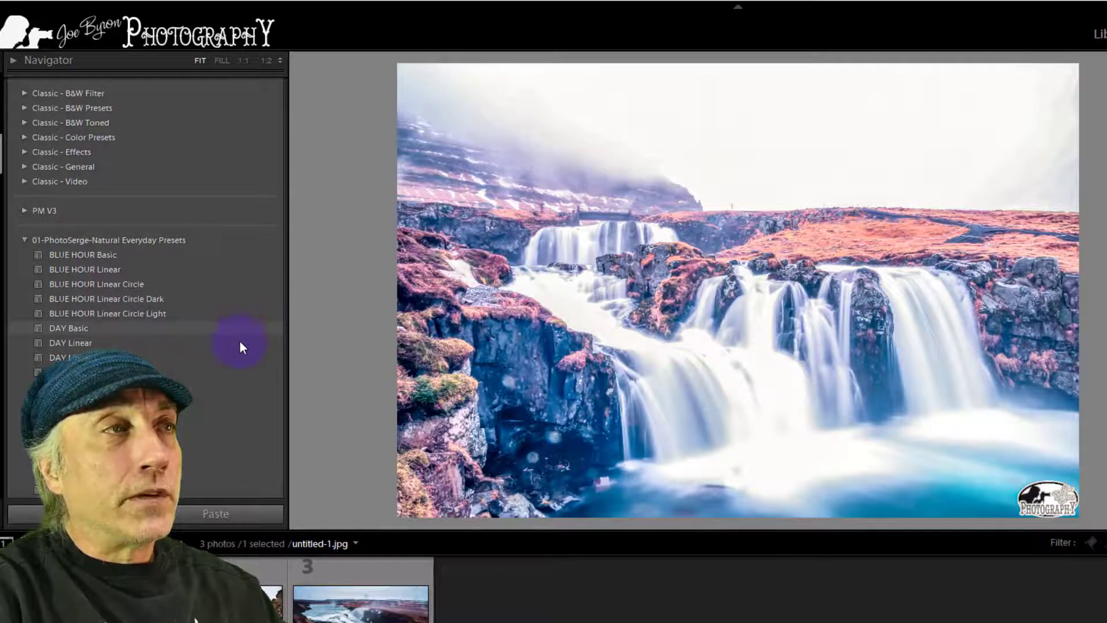
left_click(240, 342)
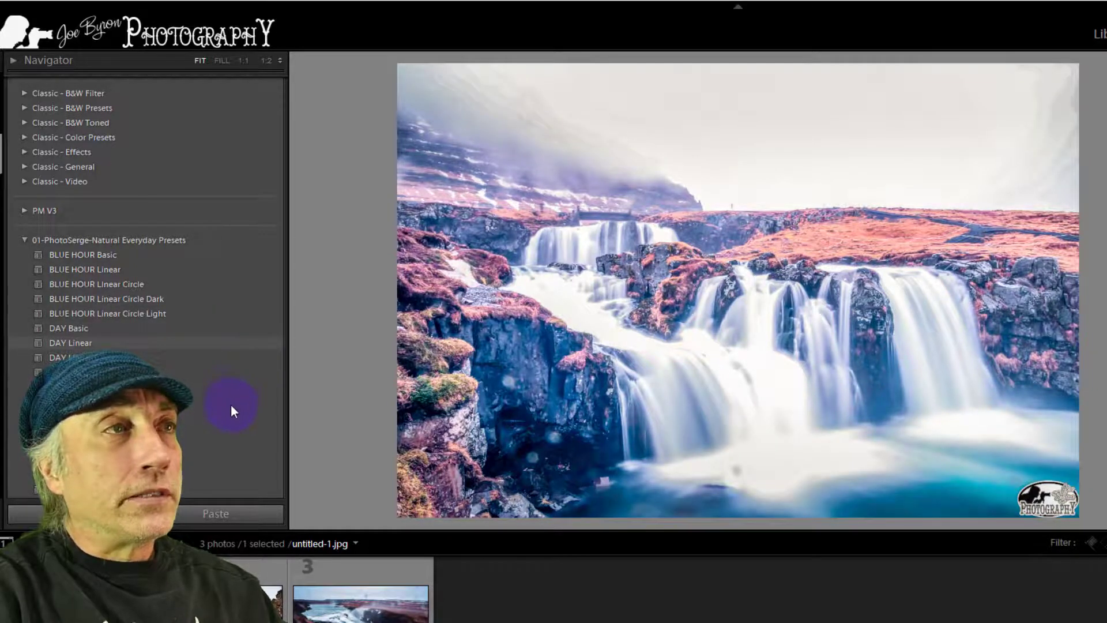
left_click(231, 405)
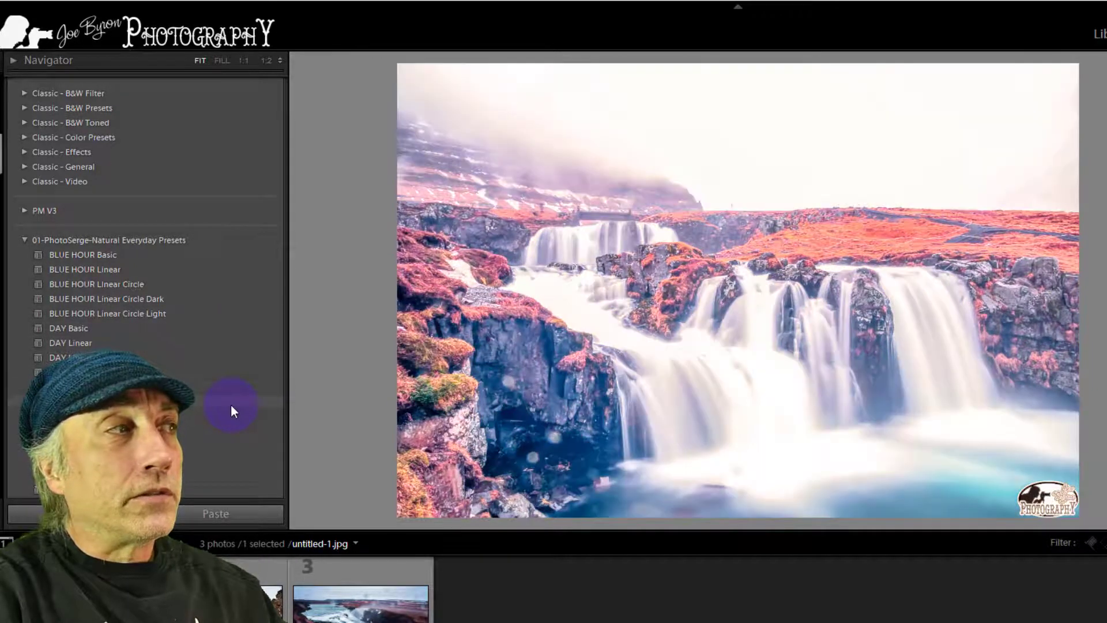
scroll(216, 403, "down", 3)
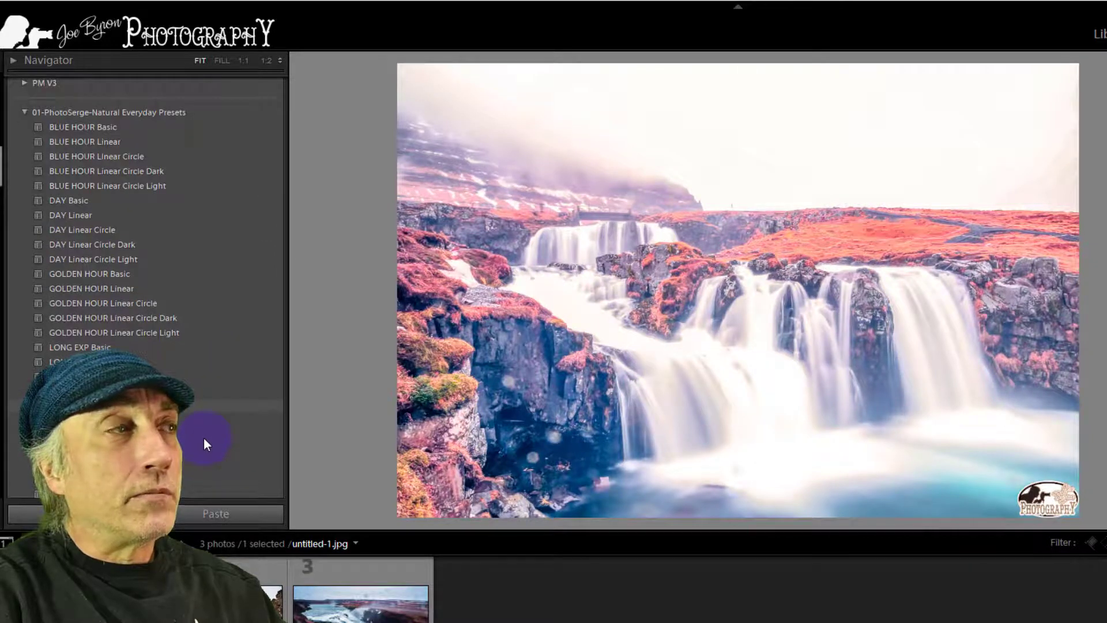
left_click(203, 439)
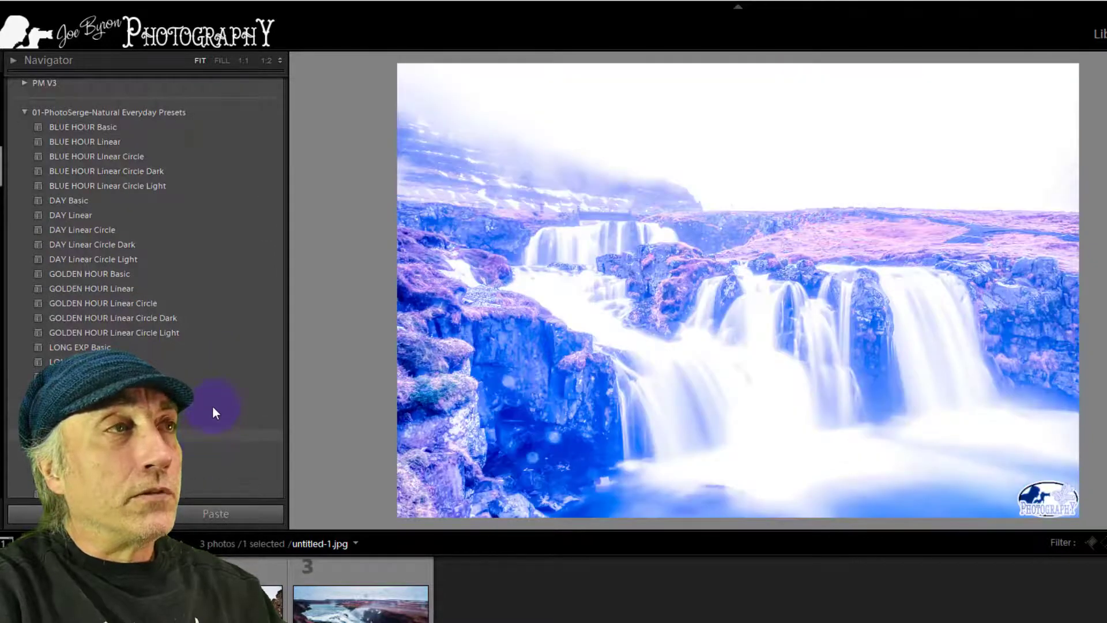
scroll(213, 404, "down", 3)
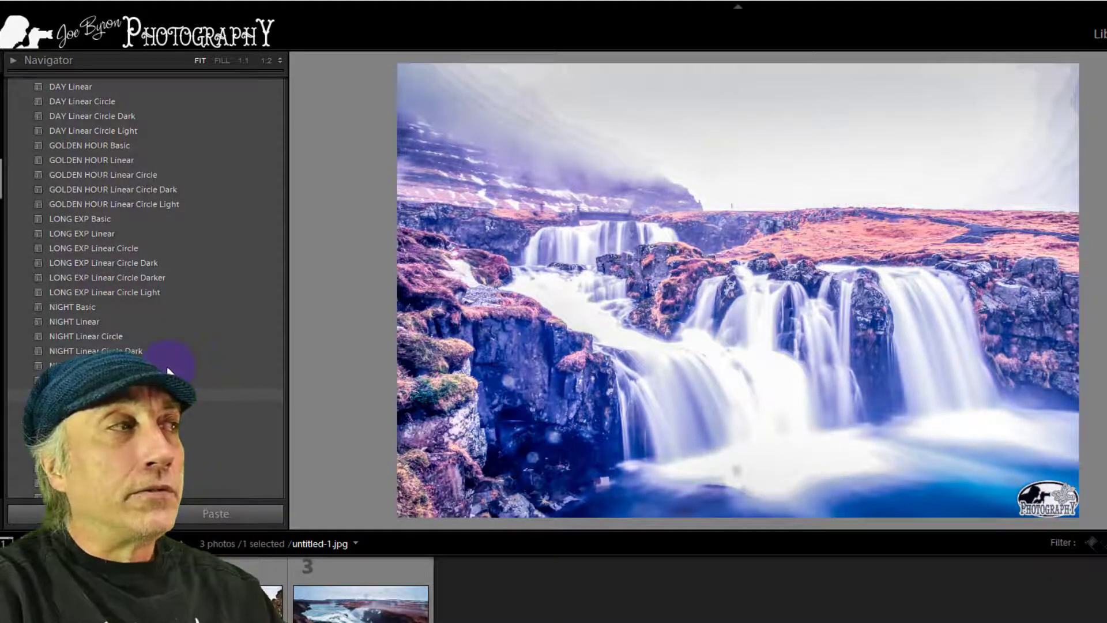
scroll(157, 365, "down", 5)
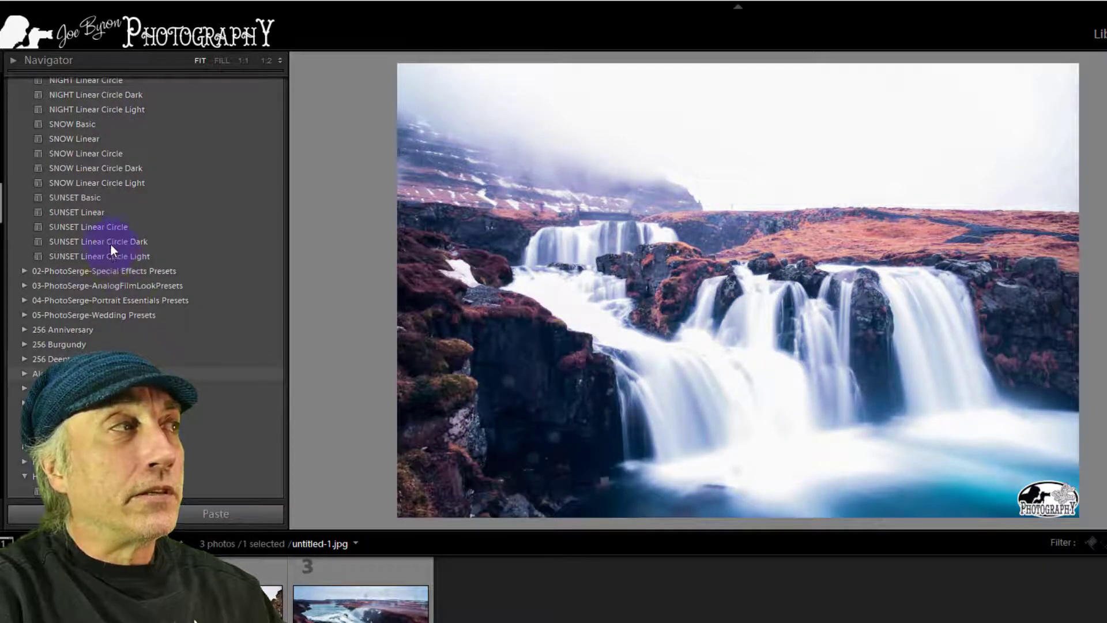
Preview the HDR Beauty presets in the HDR Landscape group on the waterfall photo.
scroll(109, 248, "down", 3)
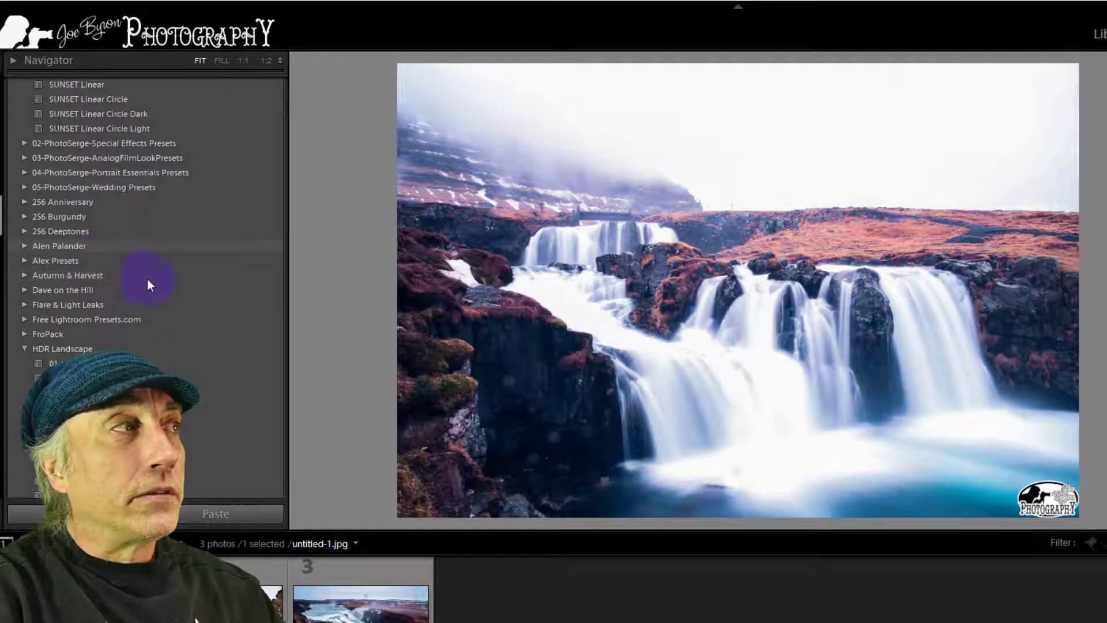
scroll(101, 220, "down", 3)
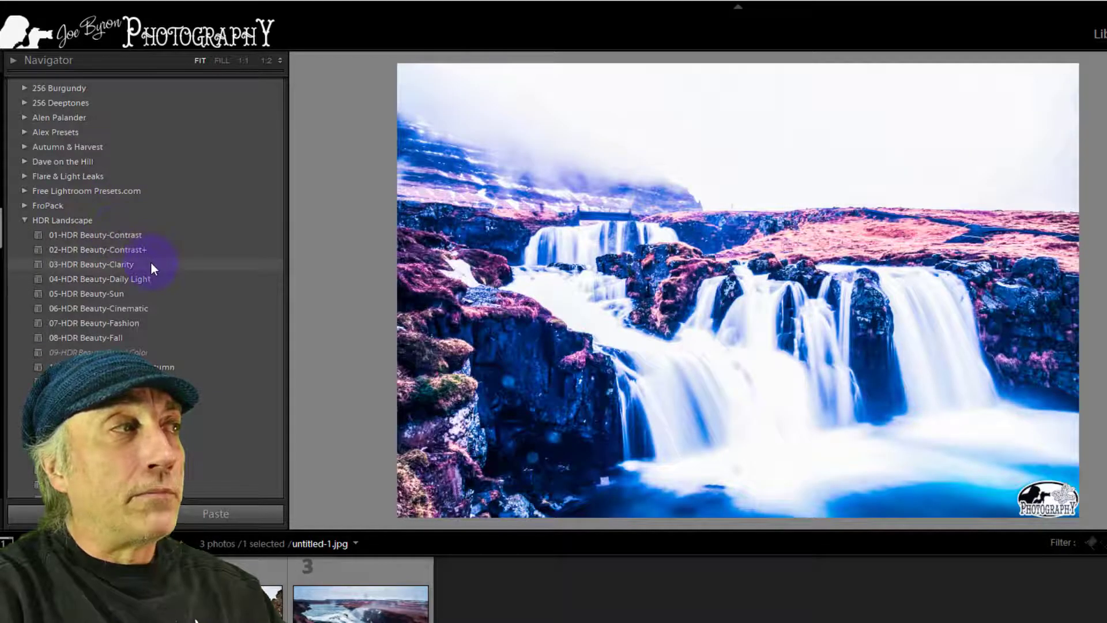
scroll(151, 266, "down", 3)
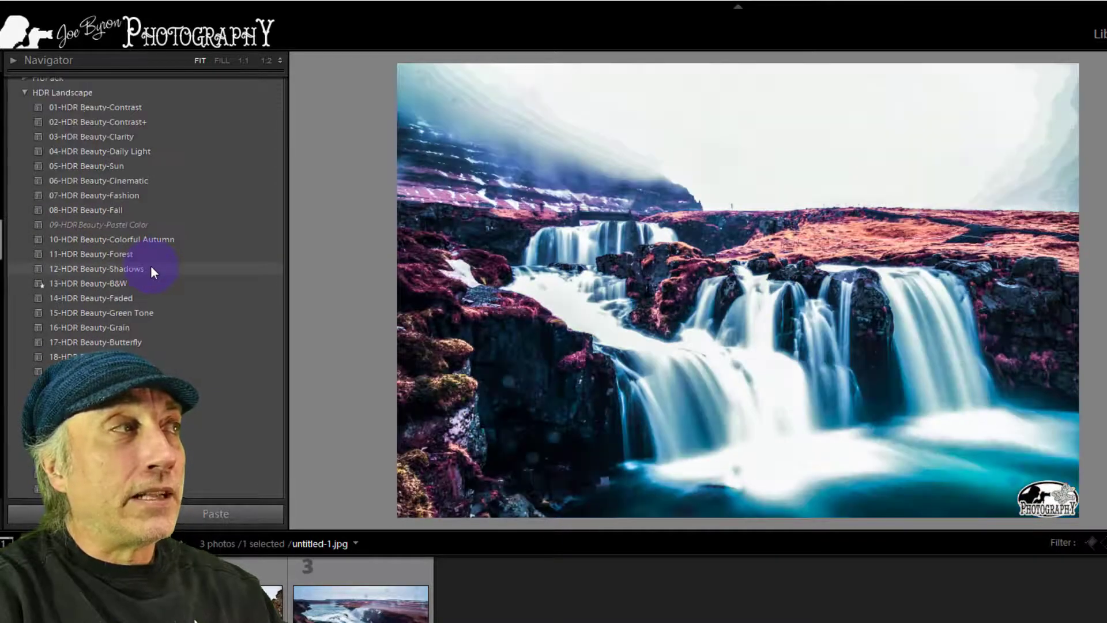
scroll(151, 266, "down", 10)
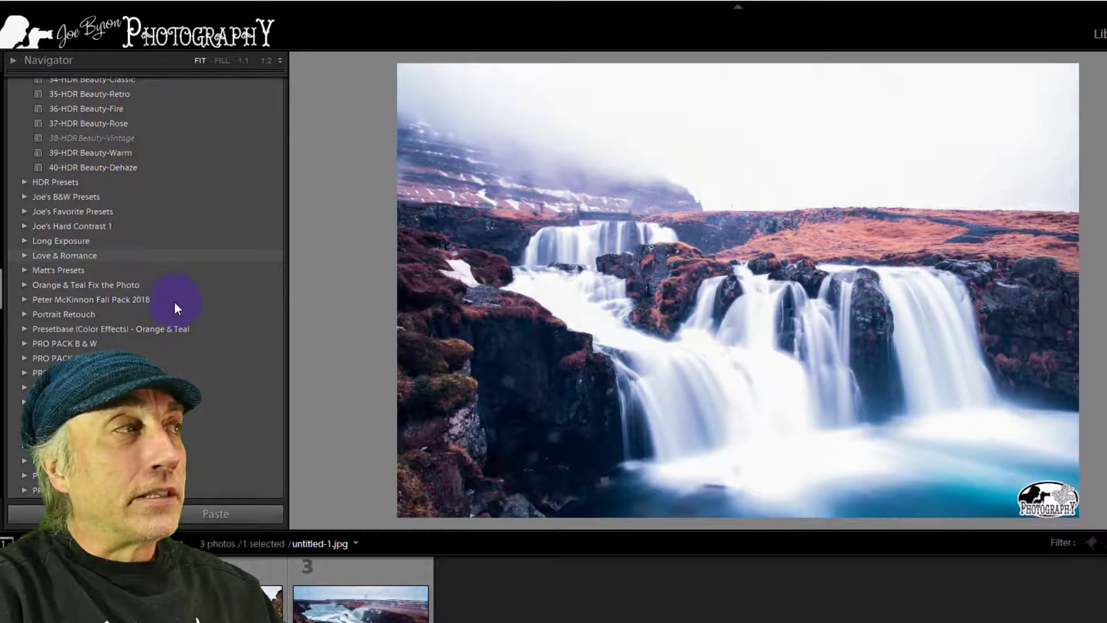
Expand the Peter McKinnon Fall Pack 2018 group, preview its presets on the waterfall photo, and browse on to the PRO PACK and Serge groups.
left_click(25, 300)
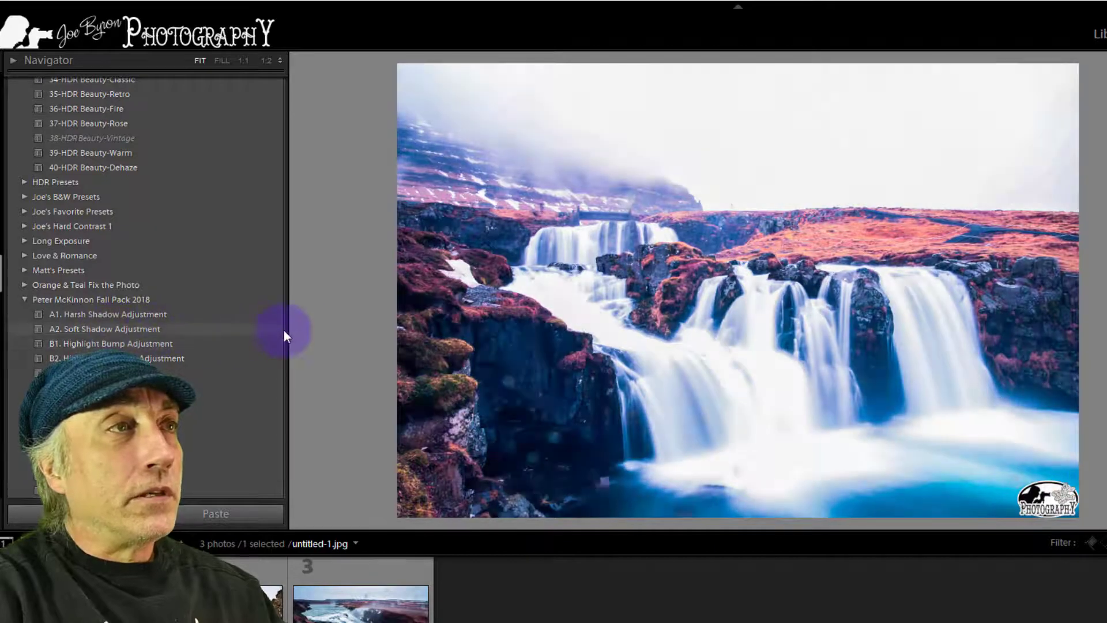
left_click(303, 330)
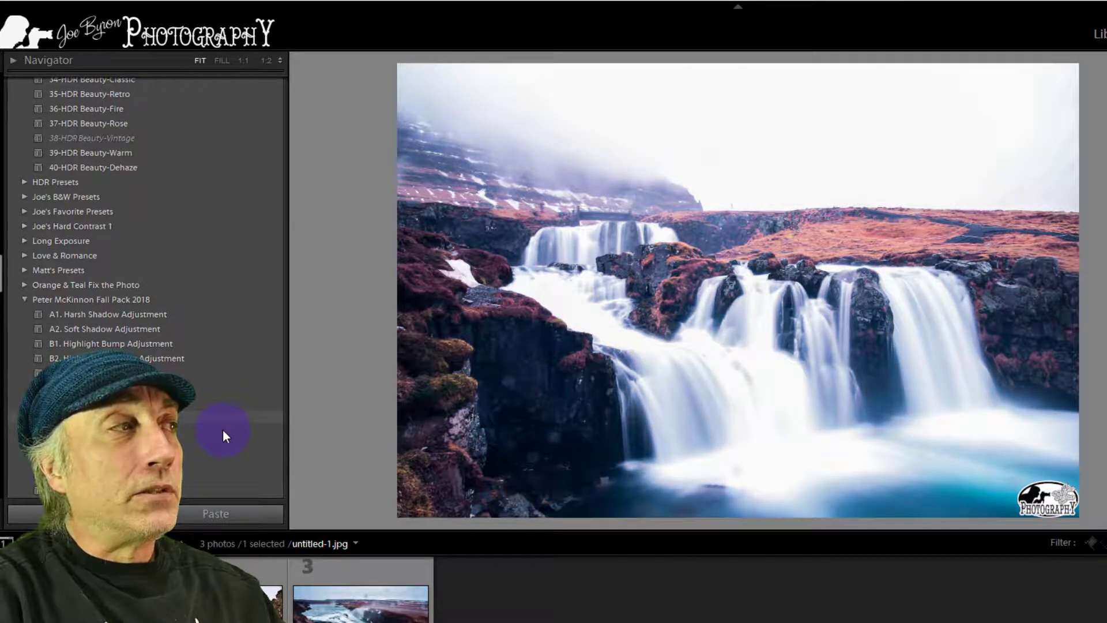
scroll(214, 386, "down", 3)
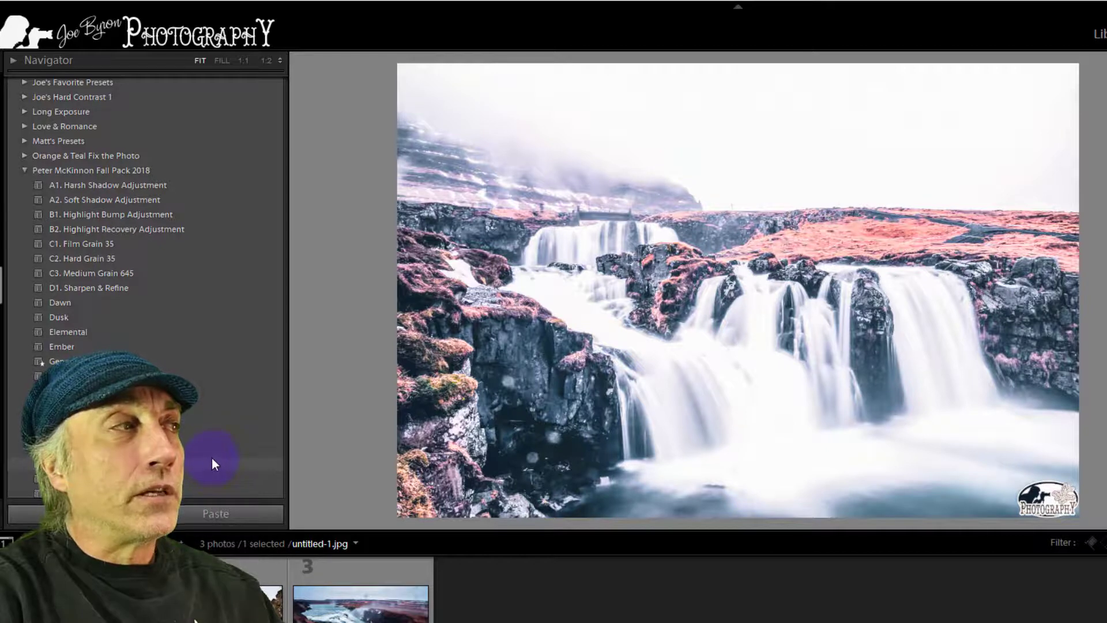
scroll(207, 361, "down", 3)
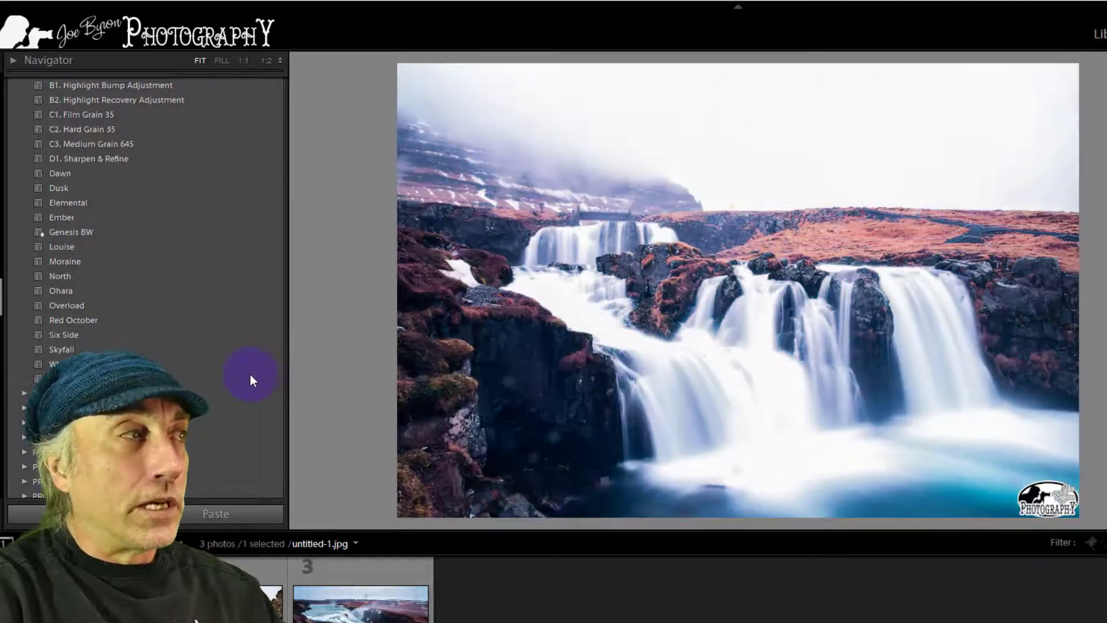
scroll(250, 373, "down", 3)
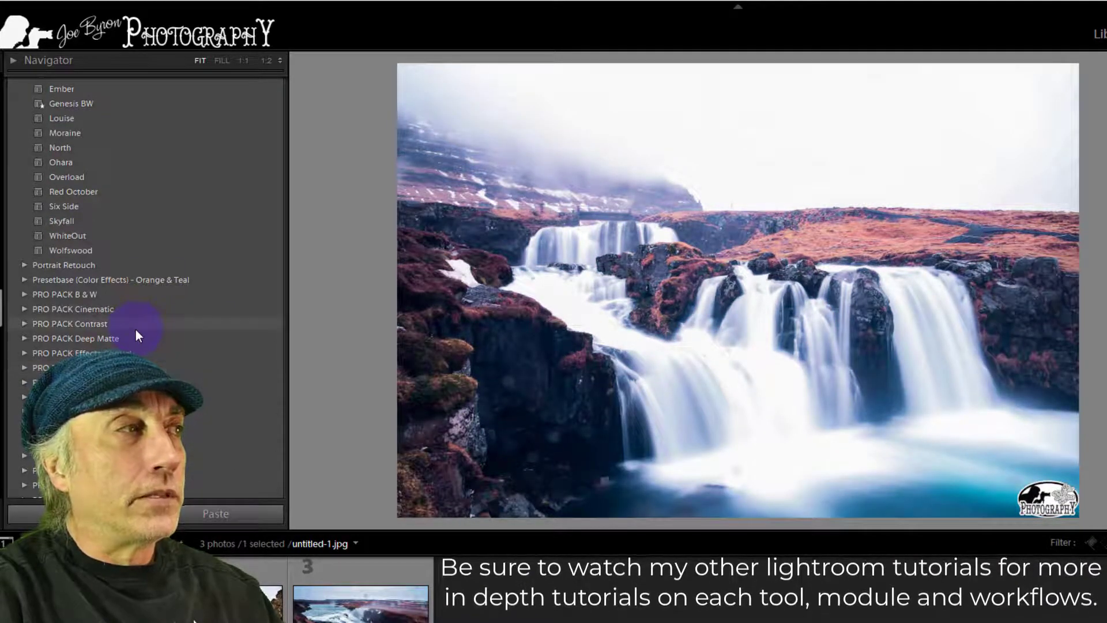
scroll(142, 323, "down", 3)
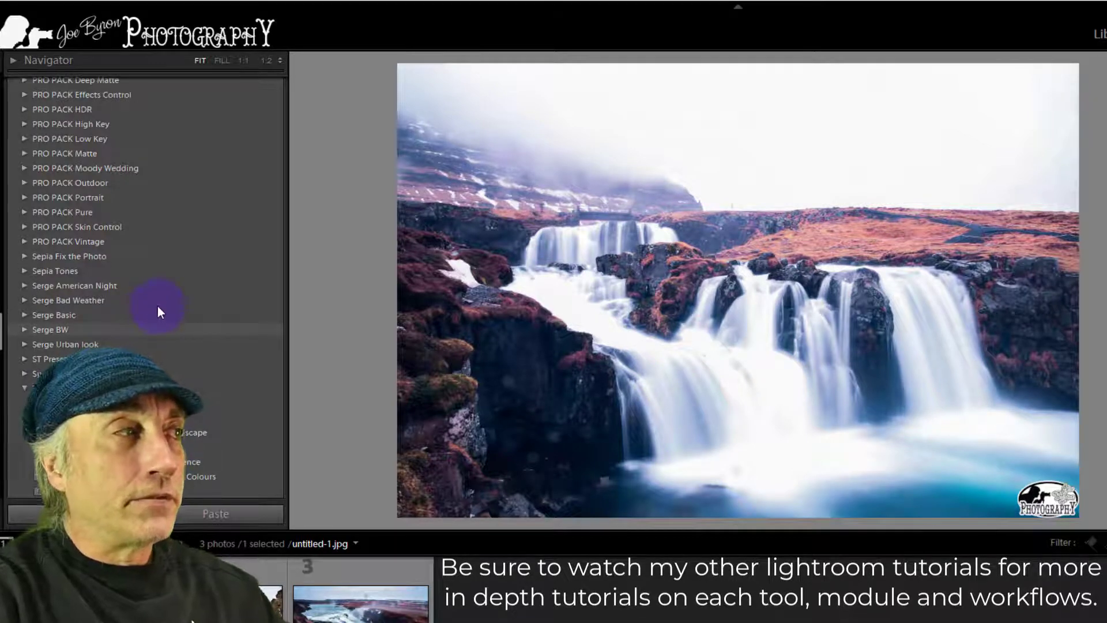